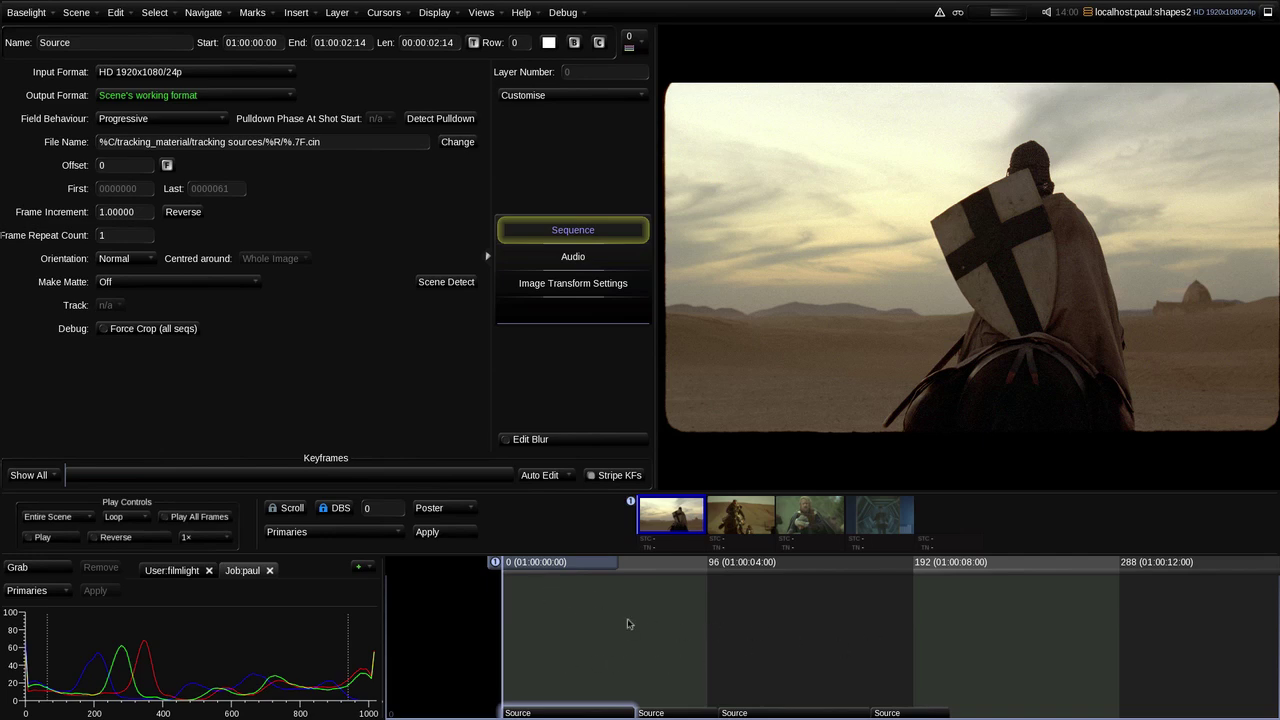
Step: Add a layer with a Shape strip to the first Source clip and display its empty matte
{"action": "key", "text": "ctrl+shift+s"}
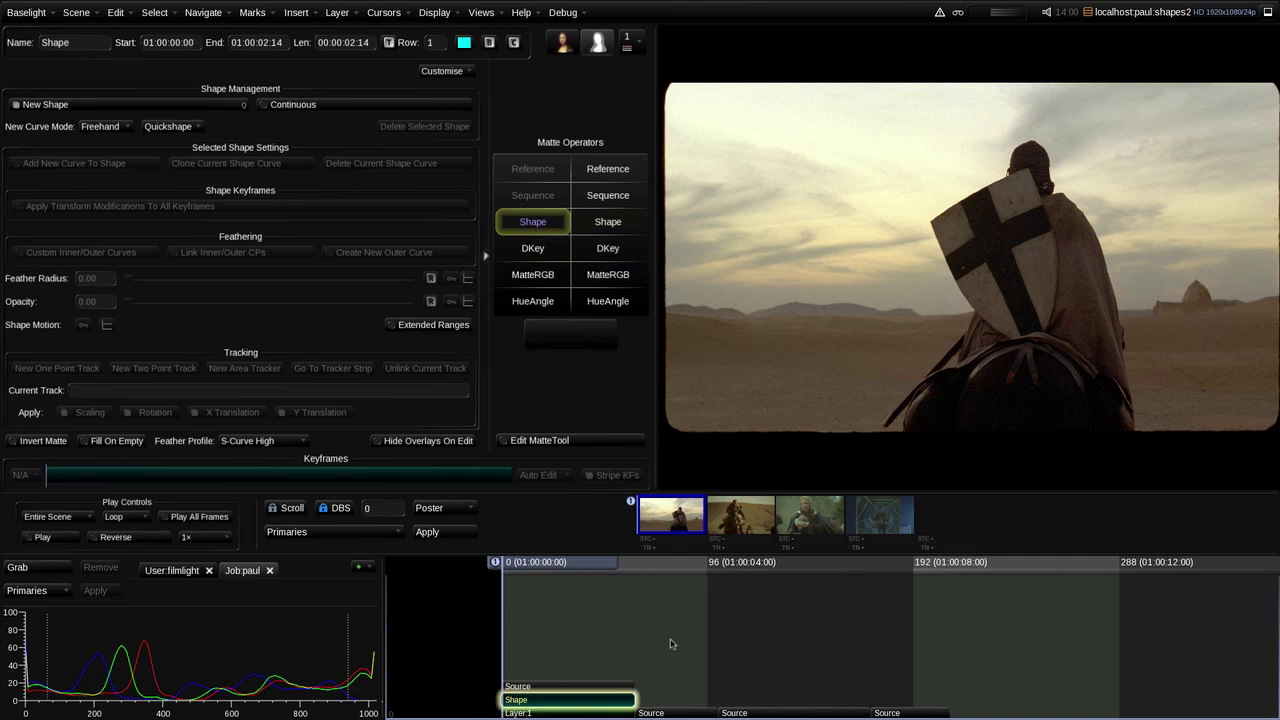
{"action": "left_click", "coordinate": [602, 660]}
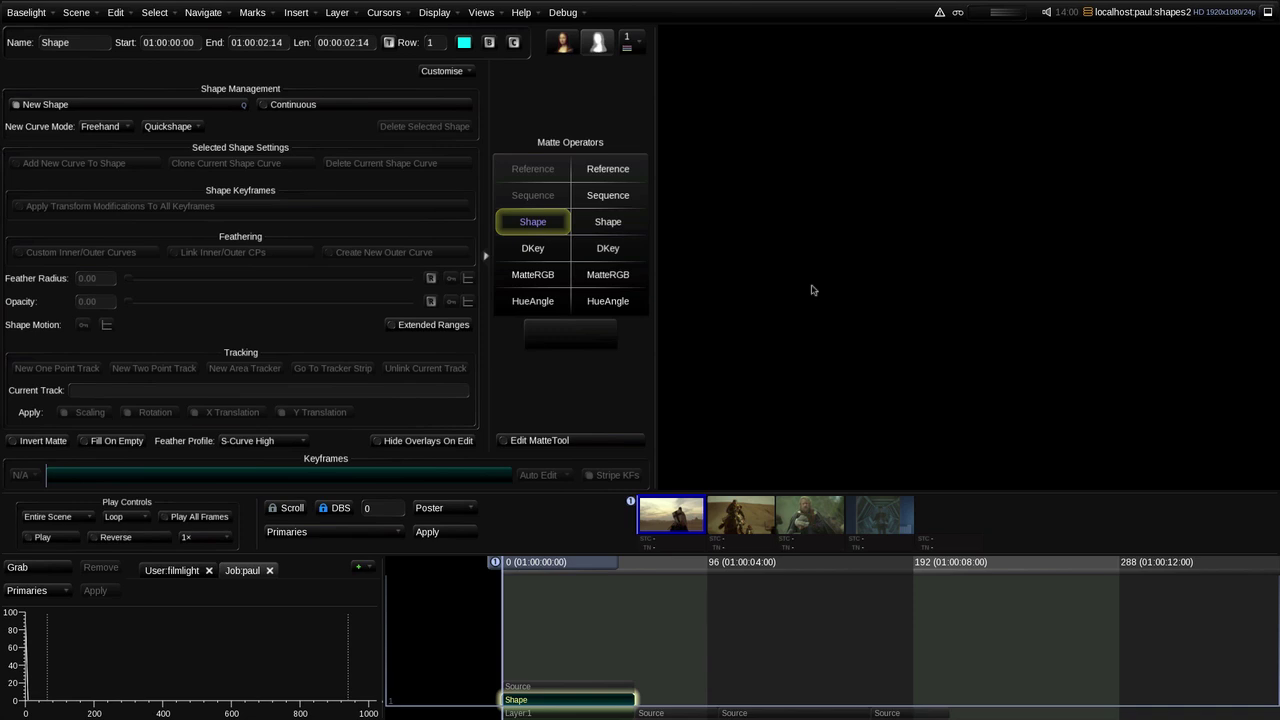
Step: Create a feathered elliptical matte from the Vignette quickshape preset
{"action": "left_click", "coordinate": [168, 127]}
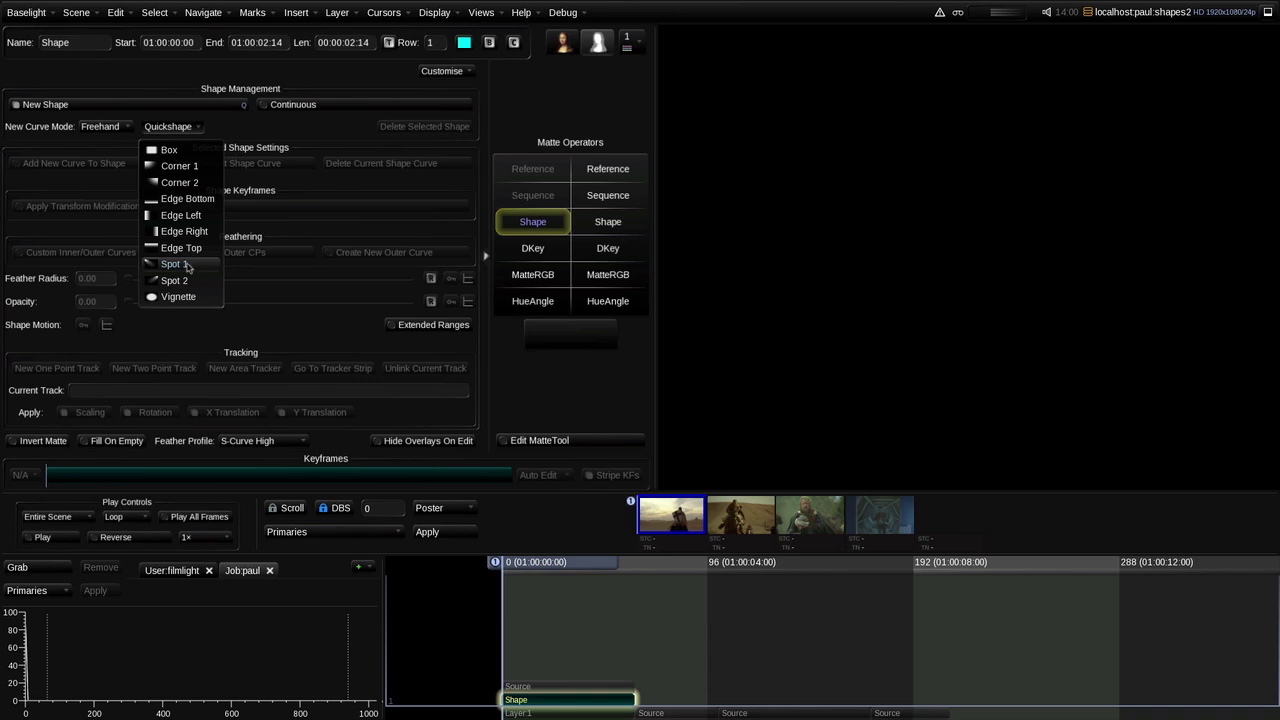
{"action": "left_click", "coordinate": [180, 297]}
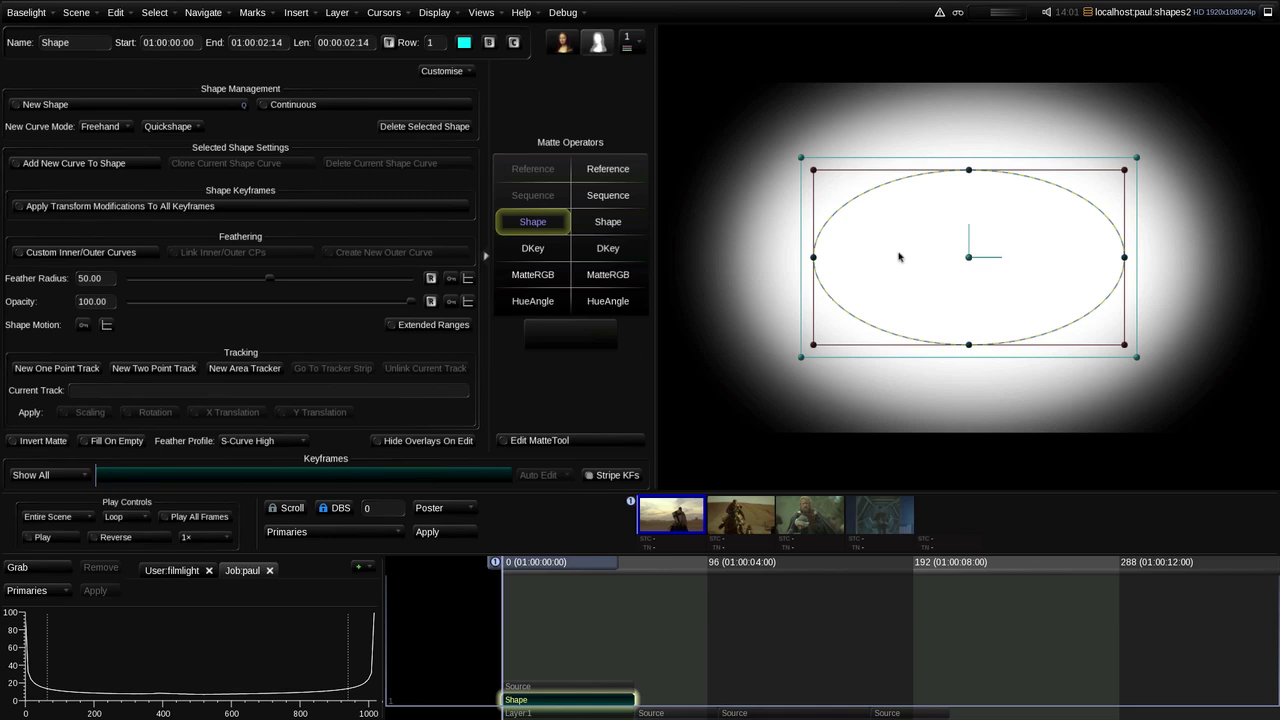
{"action": "left_click", "coordinate": [192, 130]}
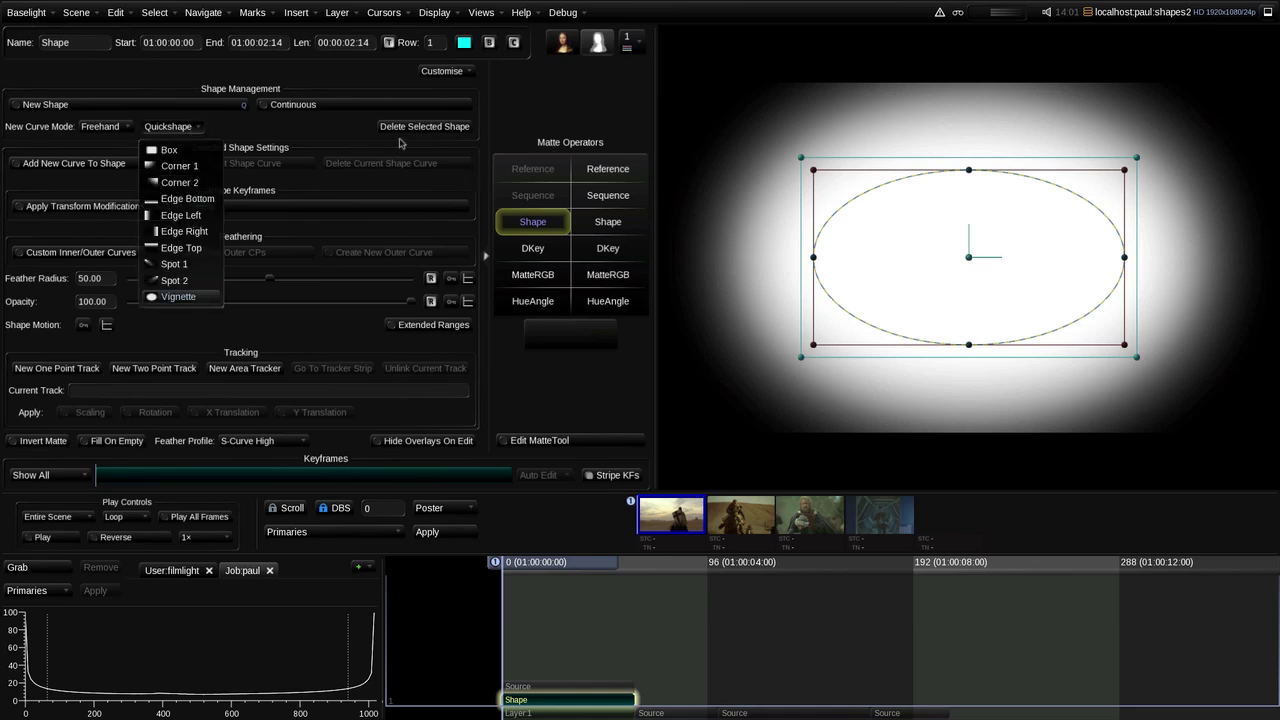
{"action": "left_click", "coordinate": [320, 139]}
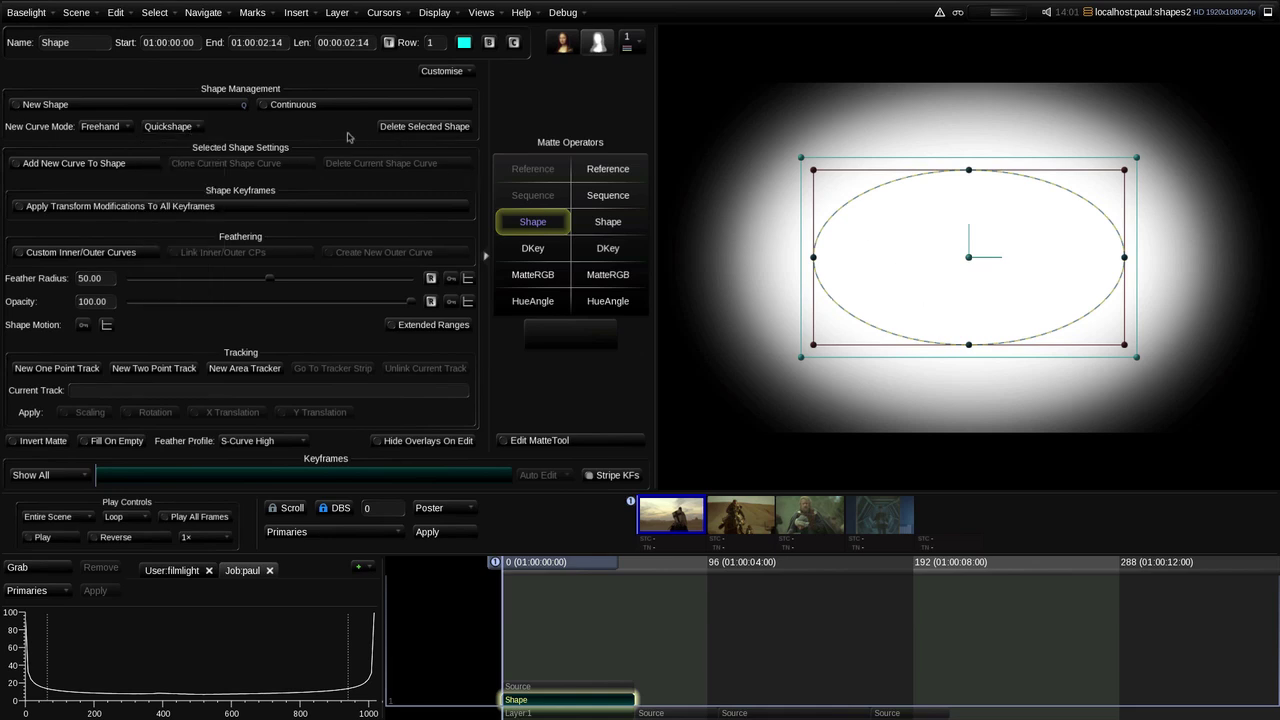
Step: Look through the customisation options for Quickshape Presets and delete the vignette shape
{"action": "left_click", "coordinate": [455, 76]}
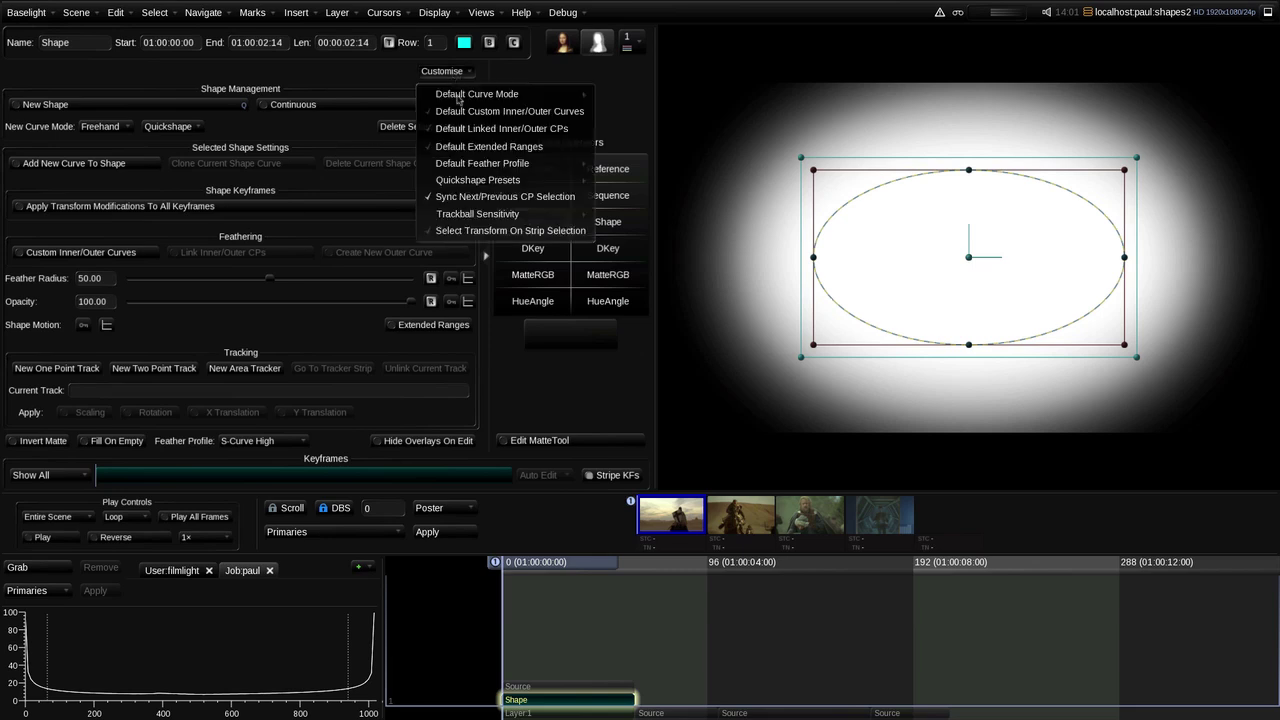
{"action": "mouse_move", "coordinate": [479, 182]}
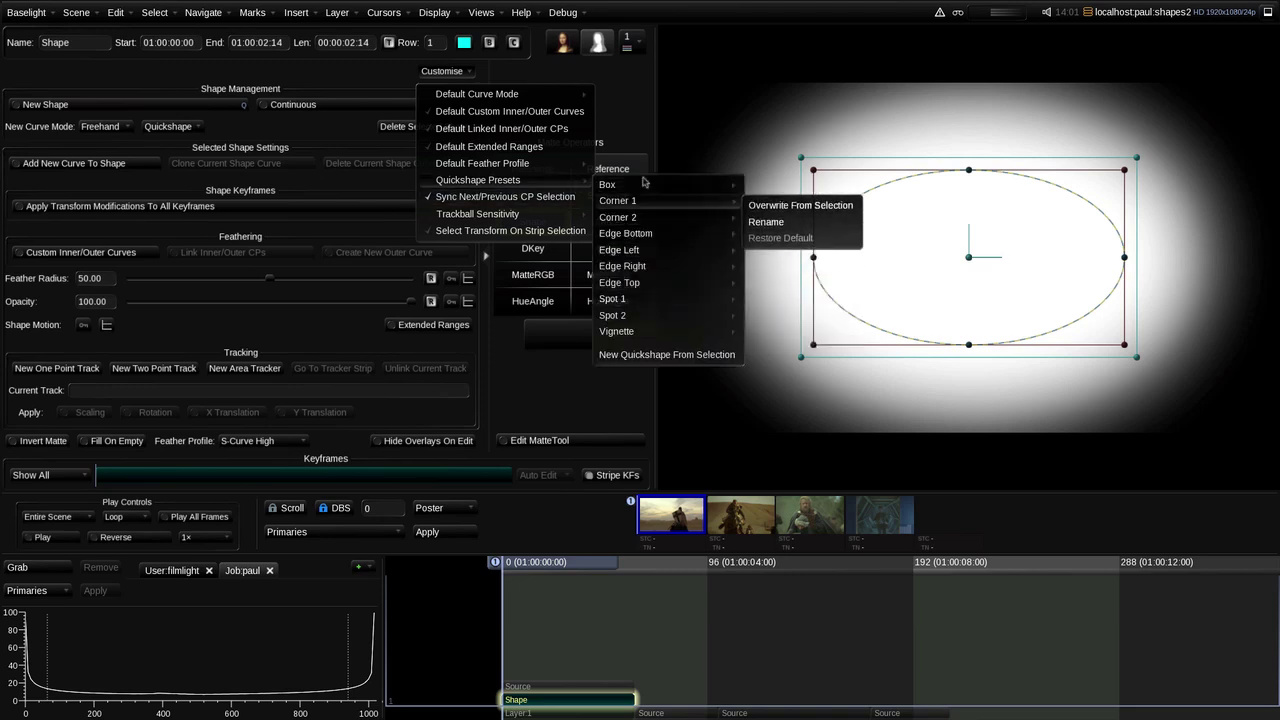
{"action": "mouse_move", "coordinate": [637, 250]}
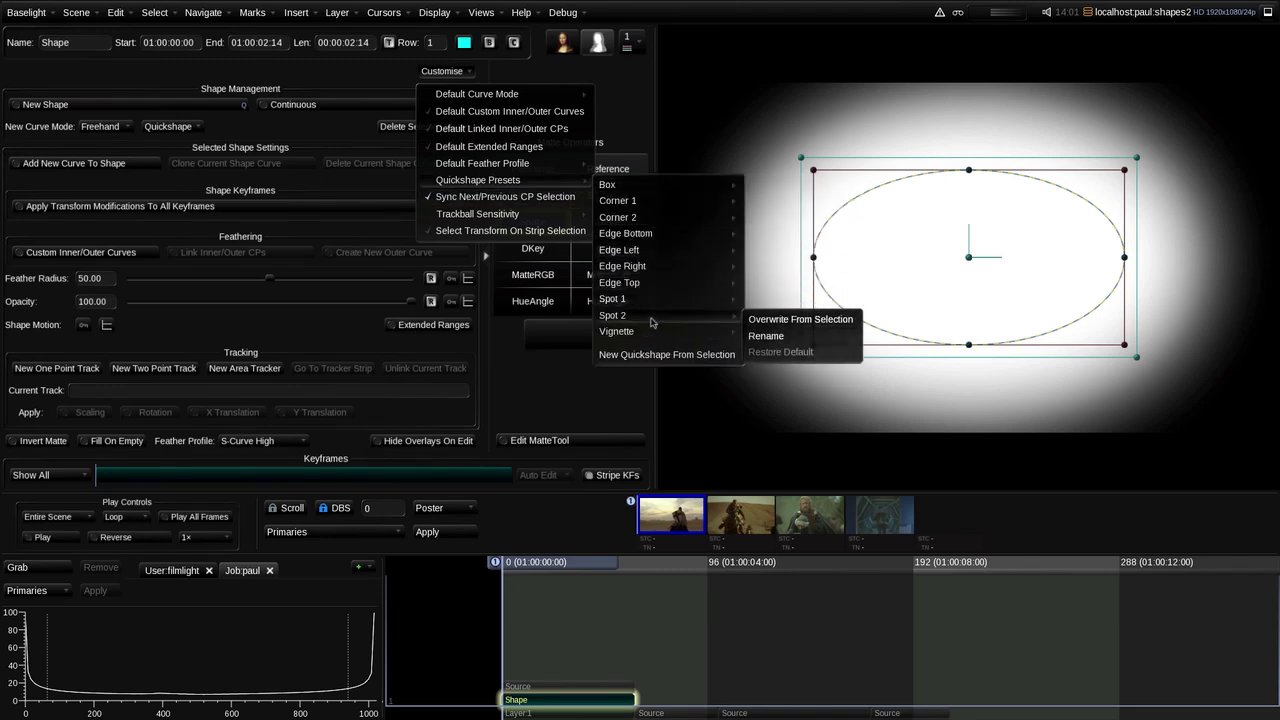
{"action": "left_click", "coordinate": [720, 405]}
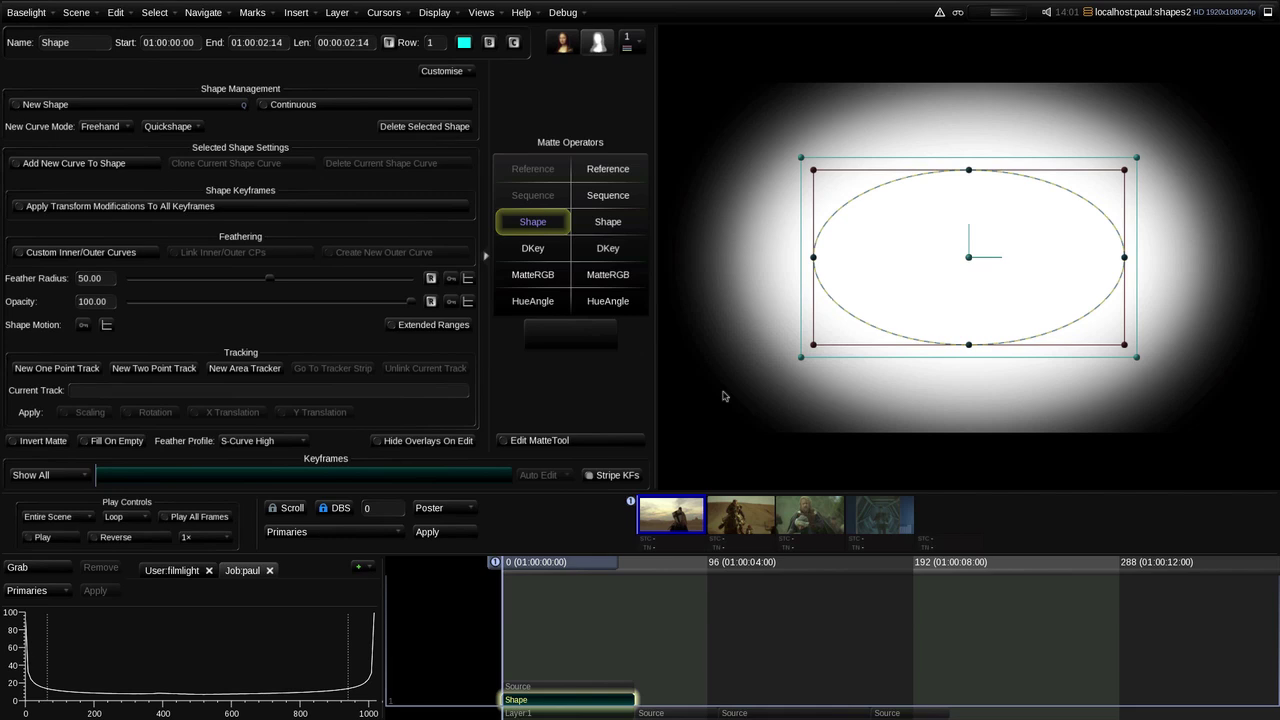
{"action": "key", "text": "Delete"}
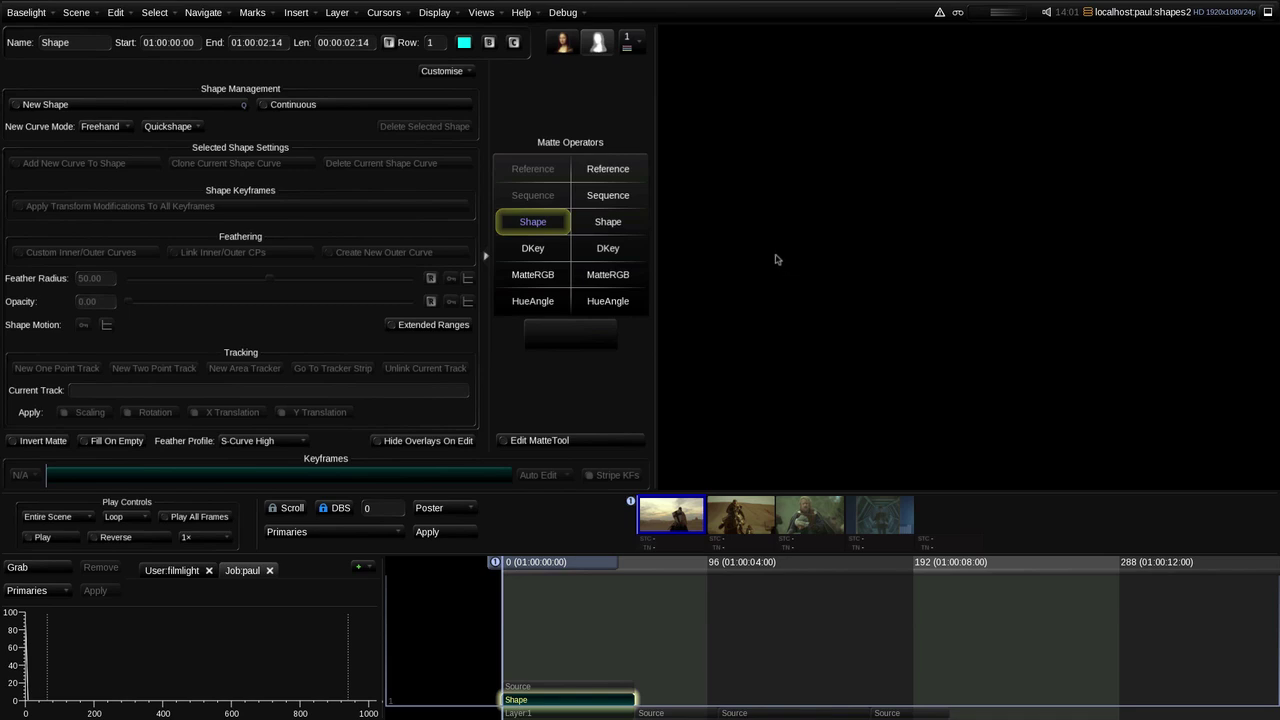
Step: Start a new Freehand shape, drawing a rounded arc that continues into a zigzag of sharp corner points
{"action": "left_click", "coordinate": [103, 128]}
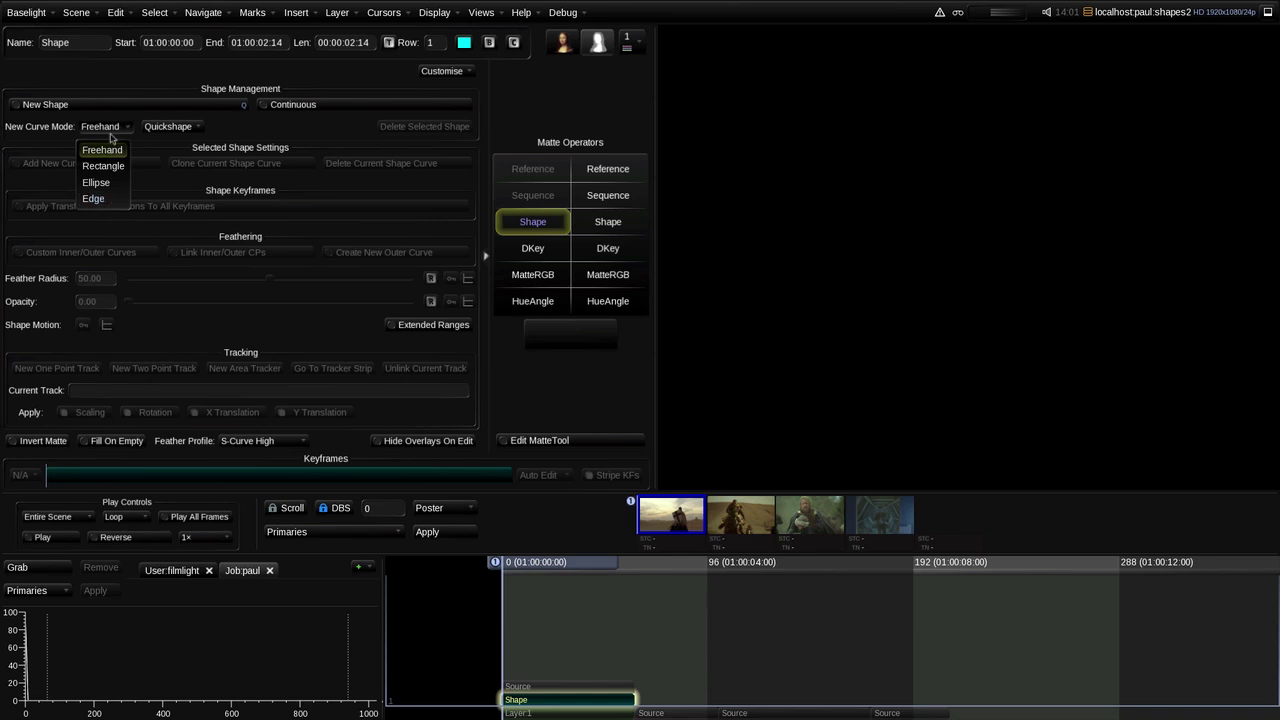
{"action": "left_click", "coordinate": [126, 108]}
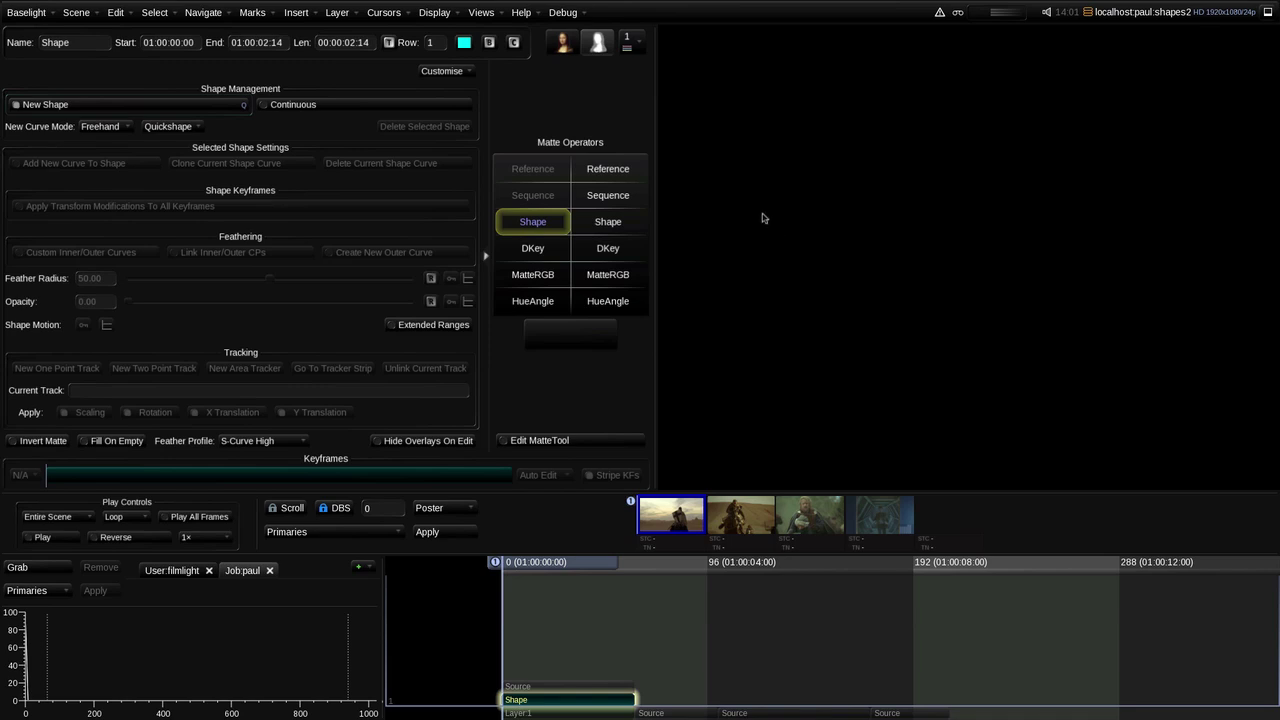
{"action": "left_click", "coordinate": [769, 256]}
{"action": "left_click_drag", "start_coordinate": [950, 126], "coordinate": [955, 127]}
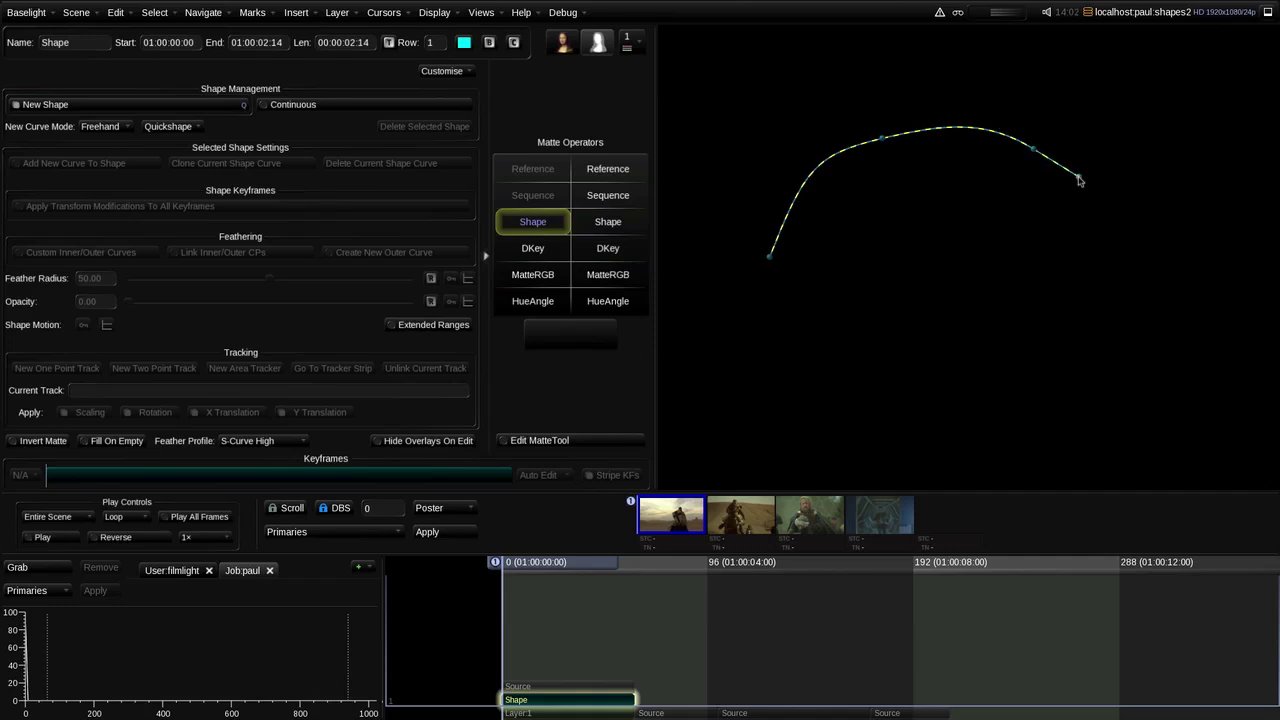
{"action": "left_click", "coordinate": [1092, 255]}
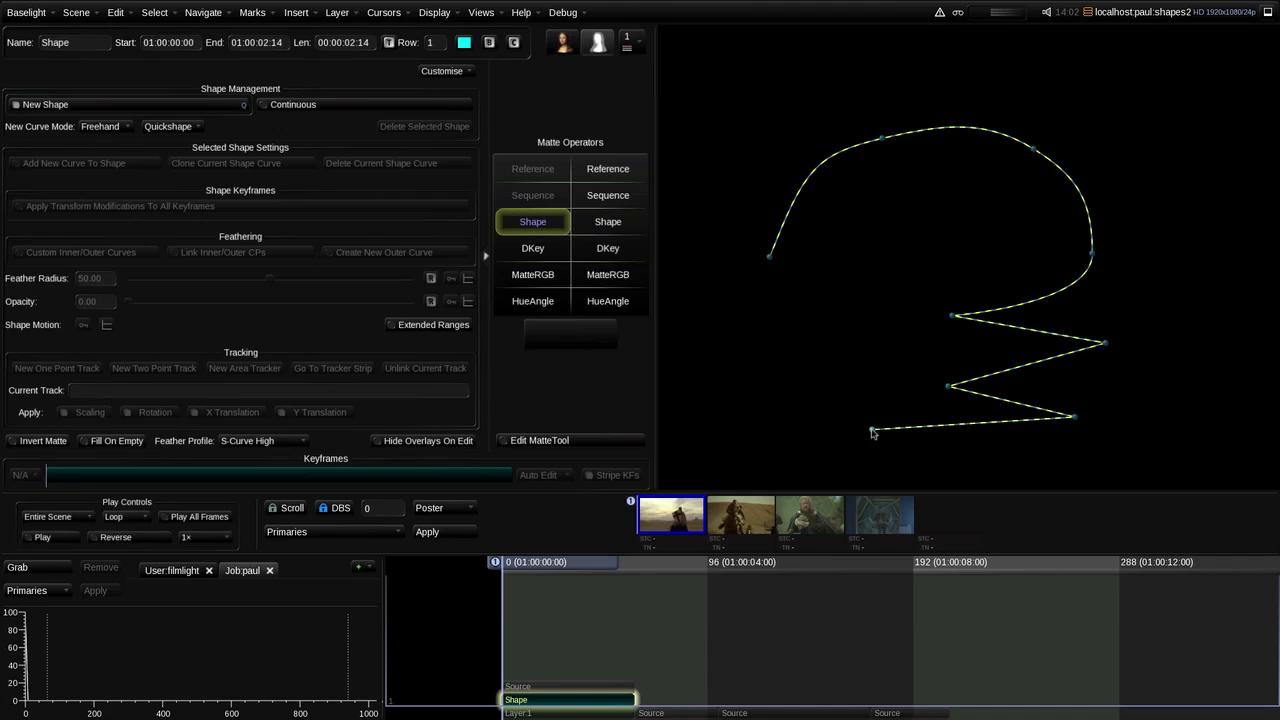
Step: Remove the most recent control points back to the upper arc and redraw the rest as a closed, rounded outline
{"action": "key", "text": "ctrl+BackSpace"}
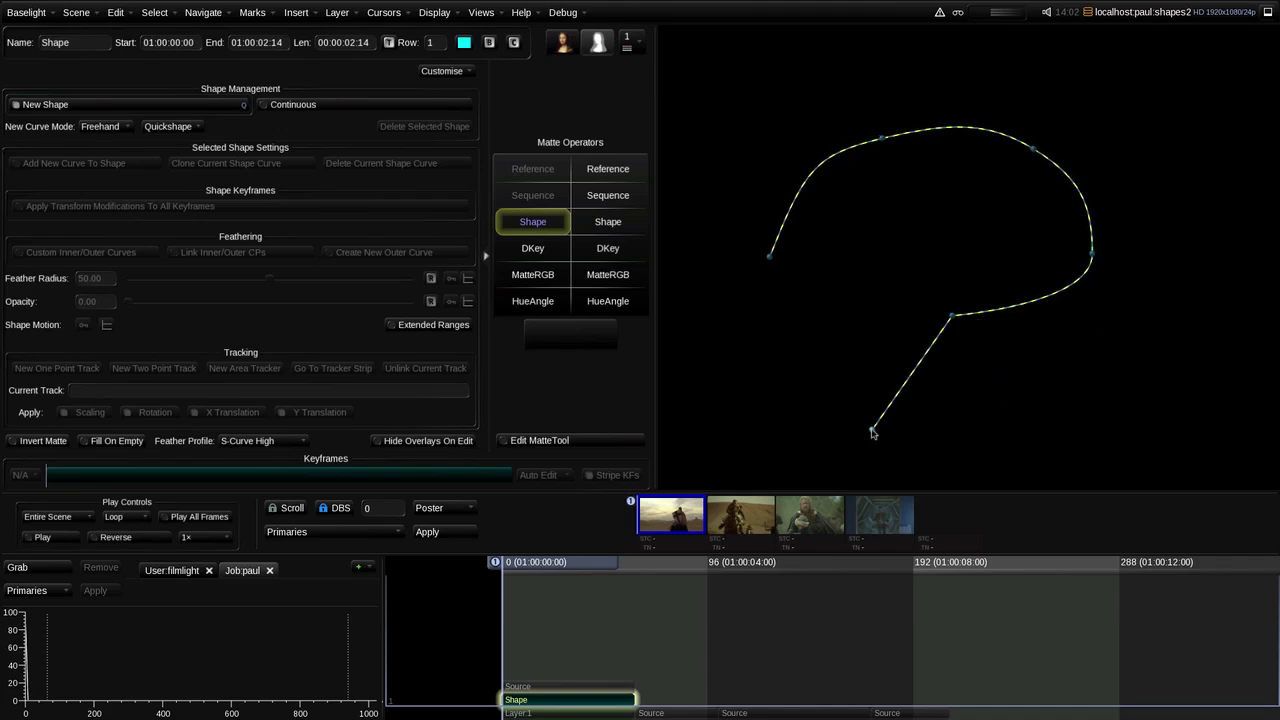
{"action": "key", "text": "ctrl+BackSpace"}
{"action": "key", "text": "ctrl+BackSpace"}
{"action": "key", "text": "ctrl+BackSpace"}
{"action": "left_click_drag", "start_coordinate": [872, 431], "coordinate": [1055, 155]}
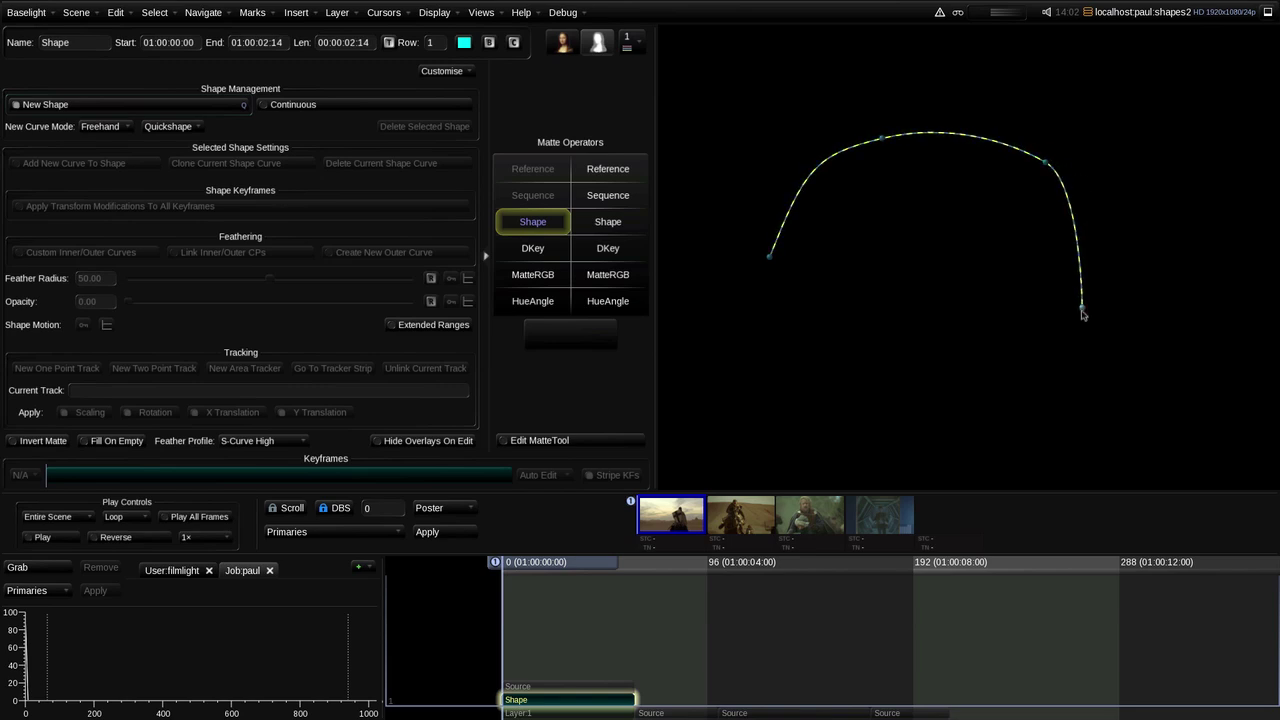
{"action": "left_click_drag", "start_coordinate": [1098, 300], "coordinate": [1067, 314]}
{"action": "mouse_move", "coordinate": [1030, 383]}
{"action": "left_mouse_down"}
{"action": "mouse_move", "coordinate": [888, 411]}
{"action": "mouse_move", "coordinate": [769, 381]}
{"action": "mouse_move", "coordinate": [757, 369]}
{"action": "mouse_move", "coordinate": [768, 350]}
{"action": "mouse_move", "coordinate": [747, 335]}
{"action": "mouse_move", "coordinate": [784, 142]}
{"action": "mouse_move", "coordinate": [777, 194]}
{"action": "left_mouse_up"}
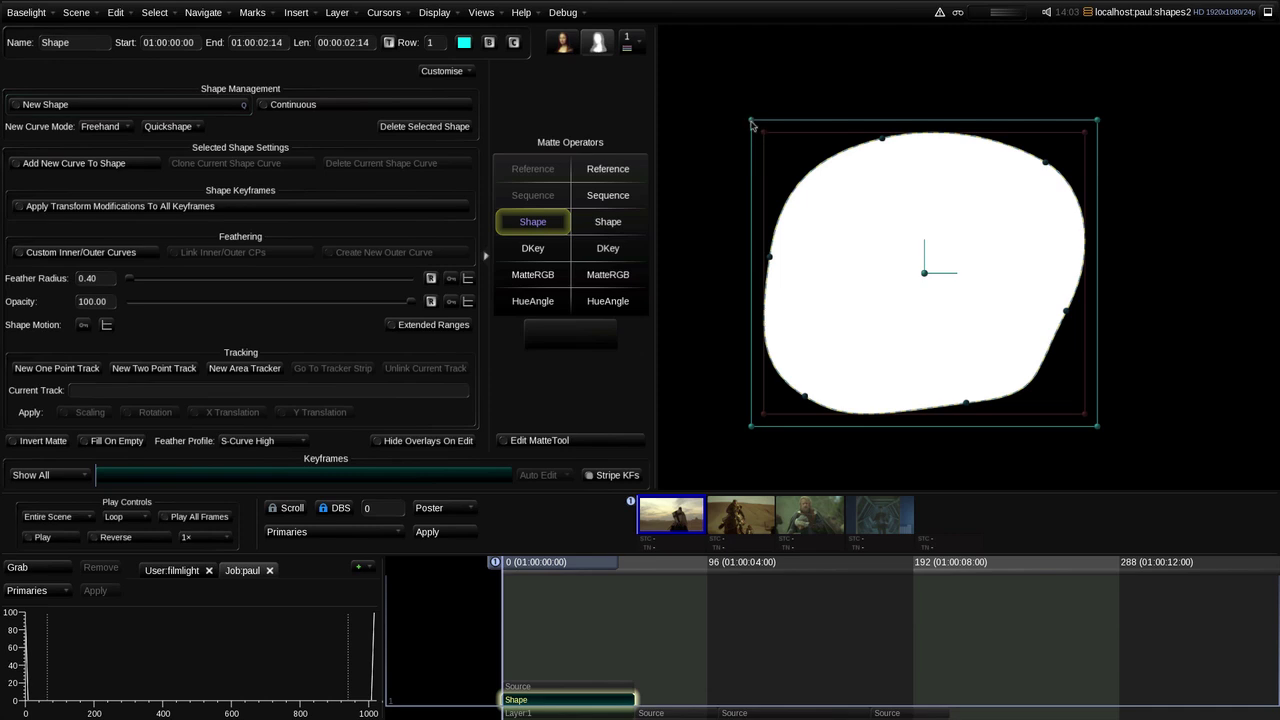
Step: Scale the whole shape down uniformly, stretch it slightly taller and wider, and move it a little to the right
{"action": "left_click_drag", "start_coordinate": [752, 122], "coordinate": [771, 141]}
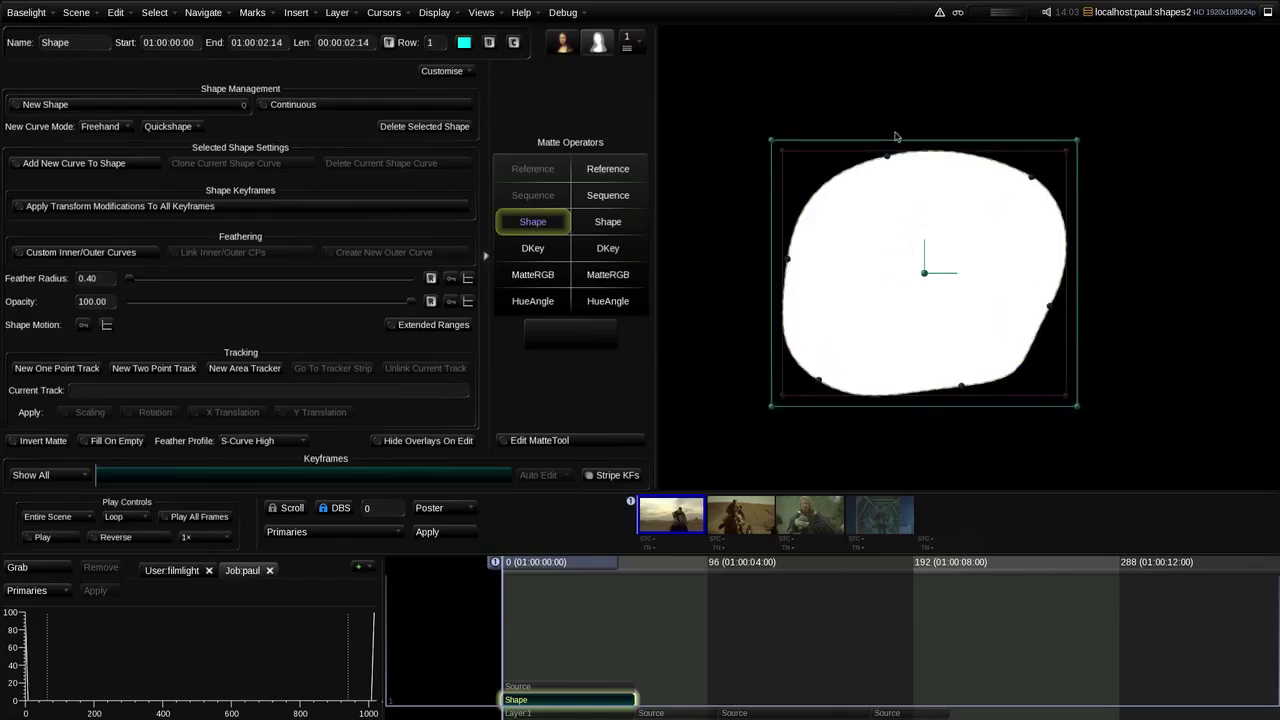
{"action": "mouse_move", "coordinate": [940, 141]}
{"action": "left_mouse_down"}
{"action": "mouse_move", "coordinate": [935, 110]}
{"action": "mouse_move", "coordinate": [933, 127]}
{"action": "left_mouse_up"}
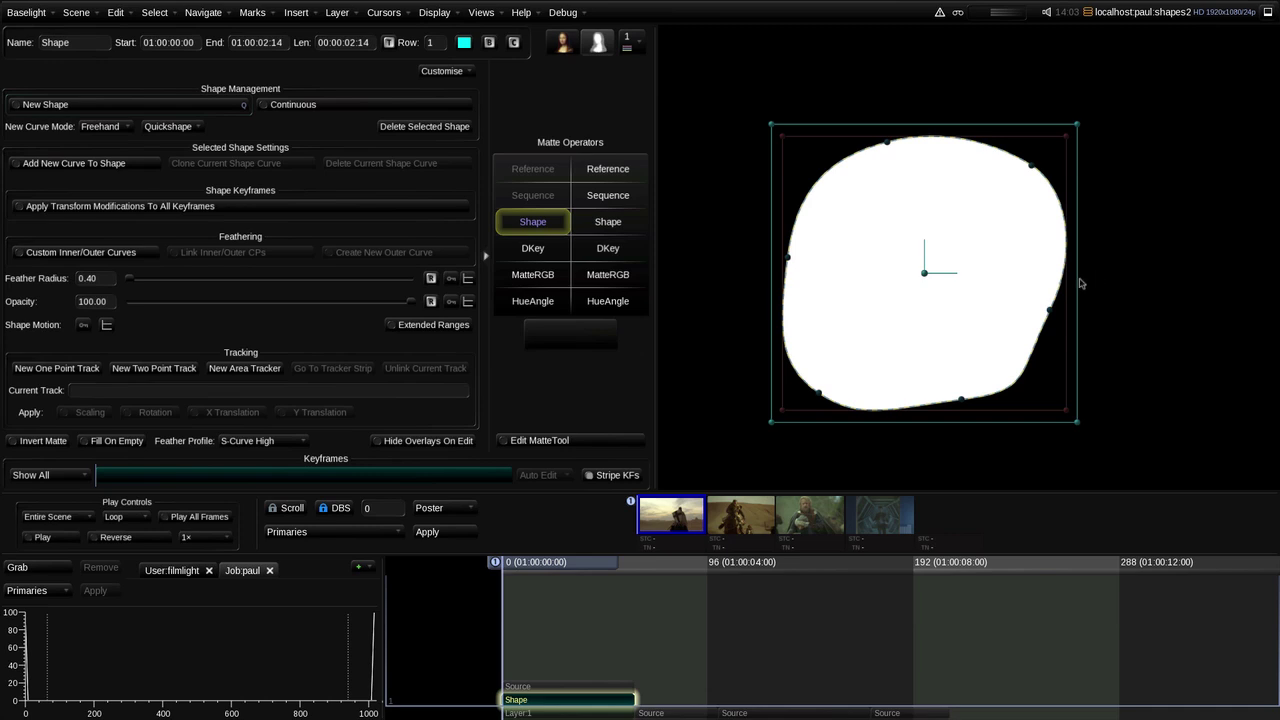
{"action": "left_click_drag", "start_coordinate": [1080, 285], "coordinate": [1117, 274]}
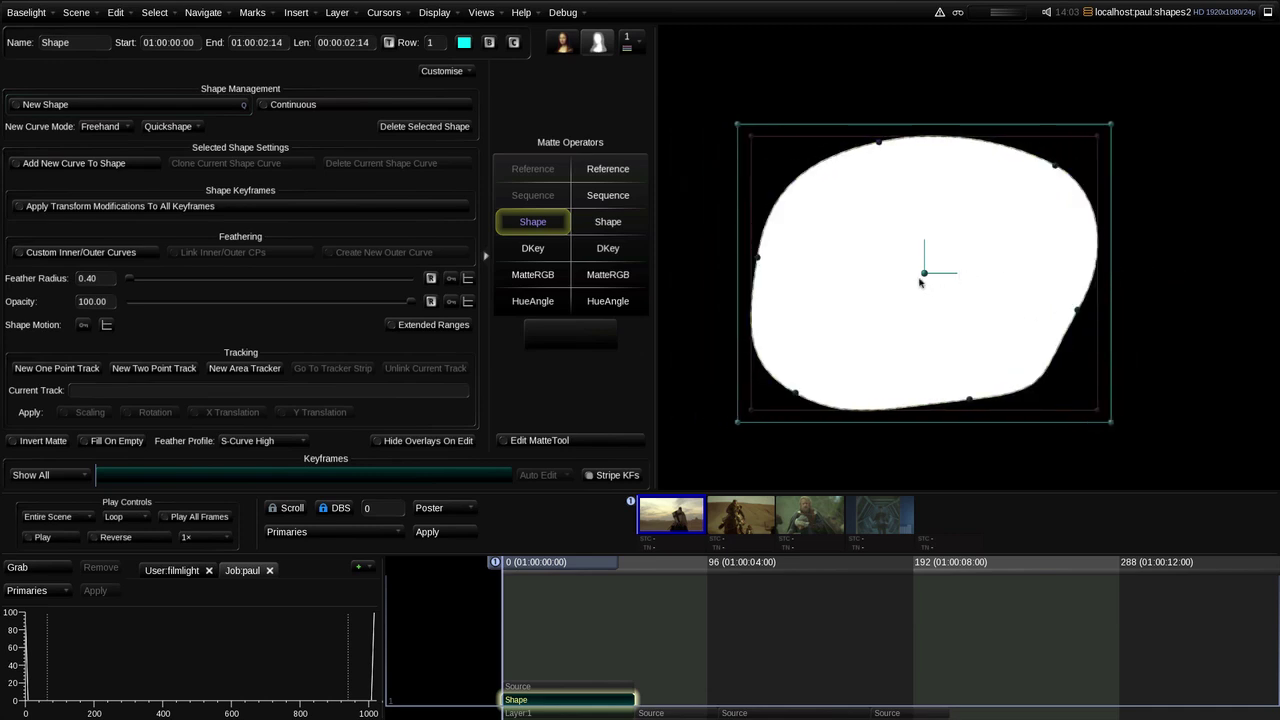
{"action": "left_click_drag", "start_coordinate": [924, 276], "coordinate": [952, 276]}
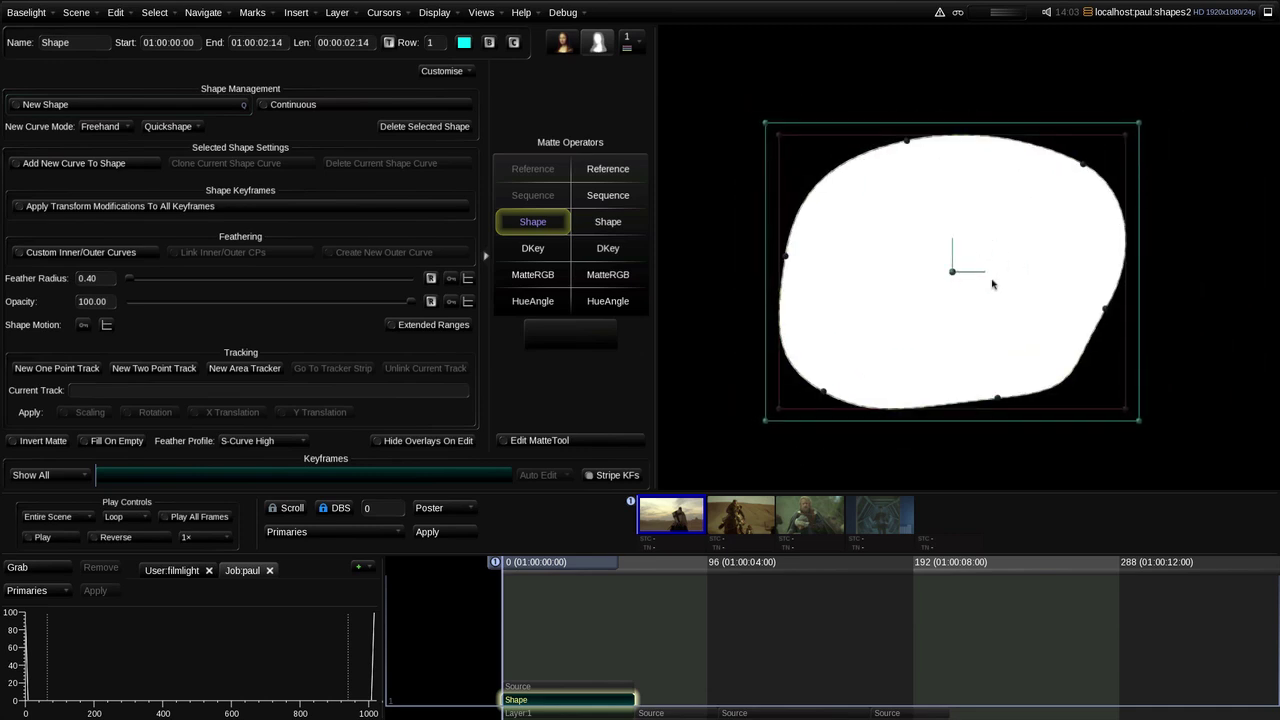
{"action": "left_click_drag", "start_coordinate": [977, 277], "coordinate": [979, 282]}
Step: Shrink the whole shape to less than half its size and move it to the image's lower right
{"action": "left_click", "coordinate": [877, 290]}
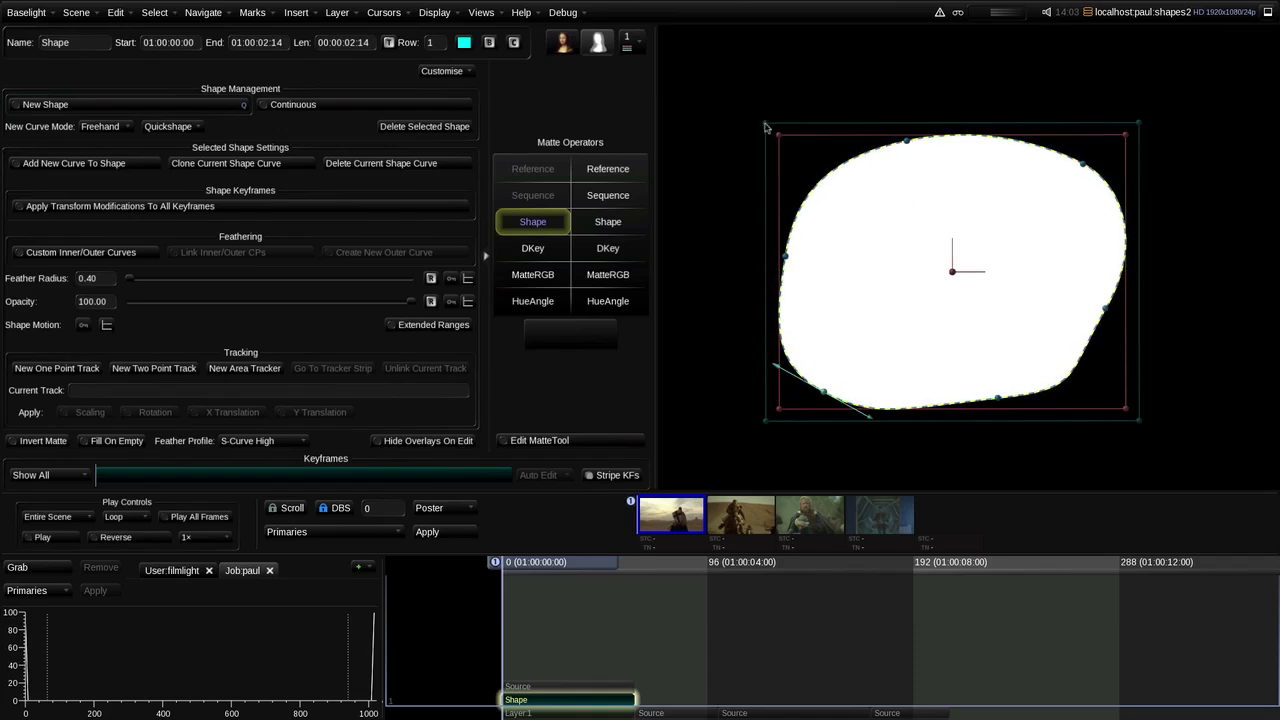
{"action": "left_click_drag", "start_coordinate": [765, 127], "coordinate": [882, 218]}
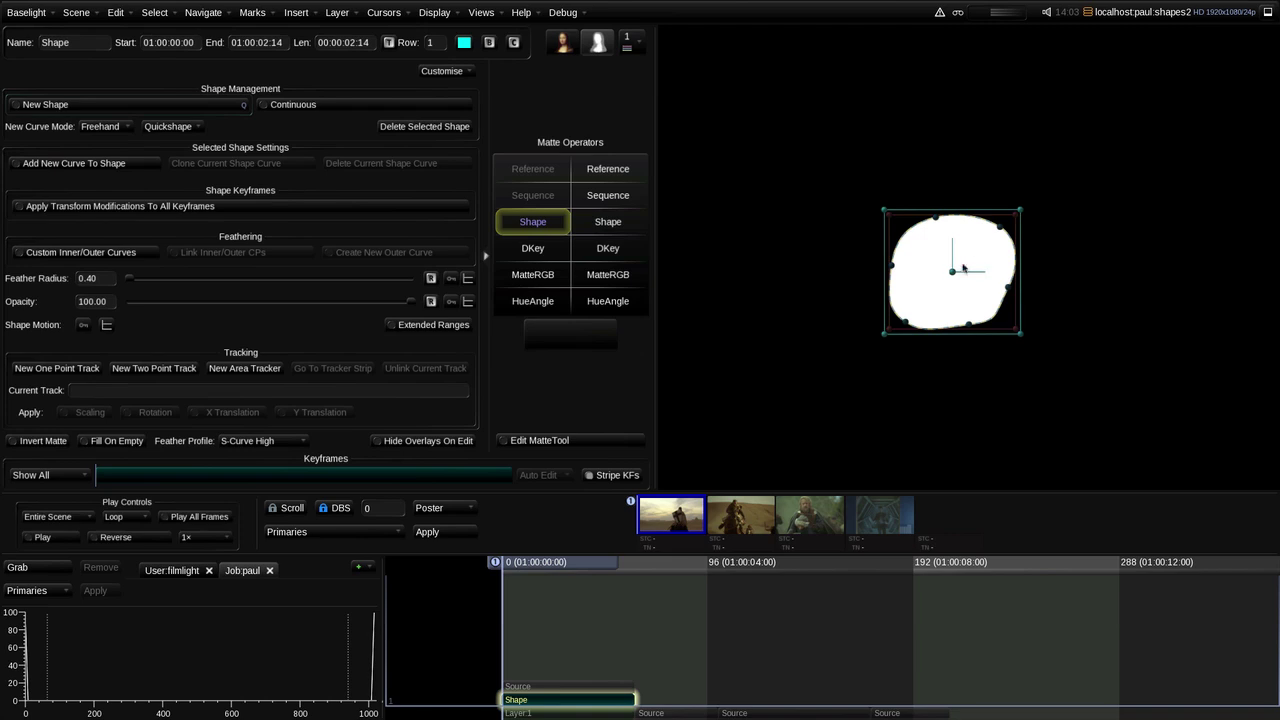
{"action": "left_click_drag", "start_coordinate": [953, 273], "coordinate": [1100, 338]}
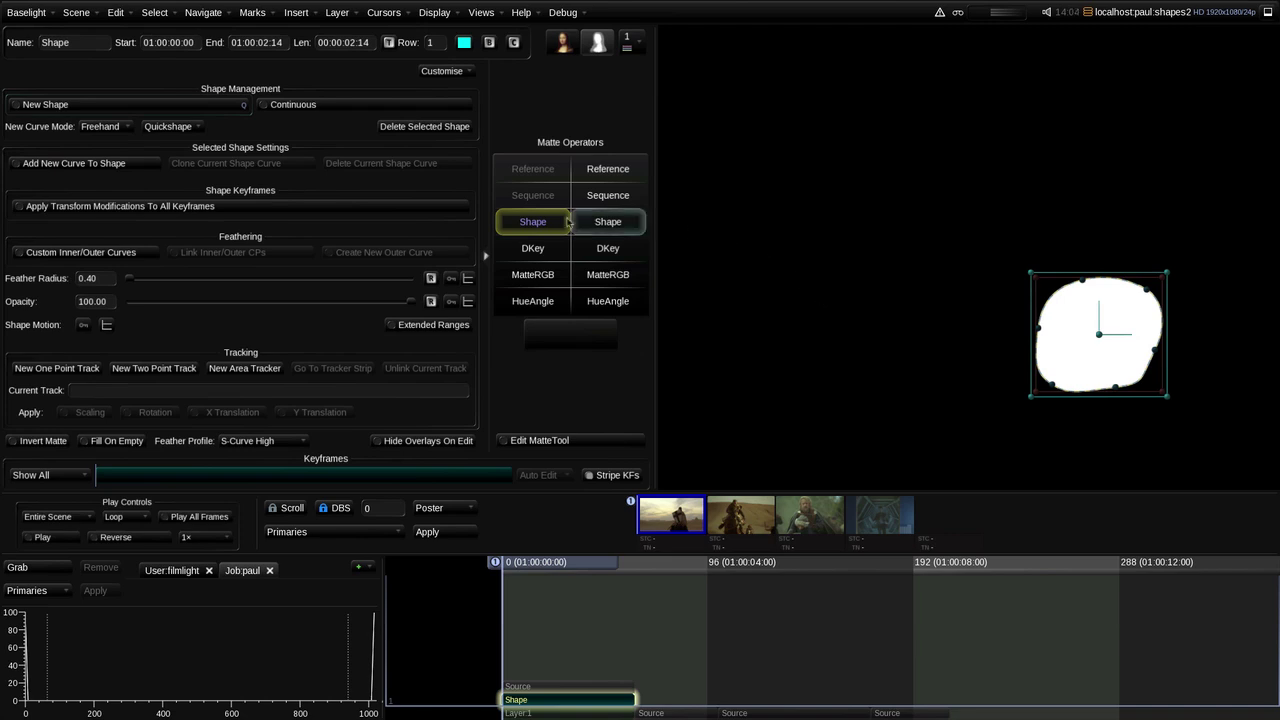
Step: Add a second closed freehand curve to the same shape in the upper left of the image
{"action": "left_click", "coordinate": [80, 165]}
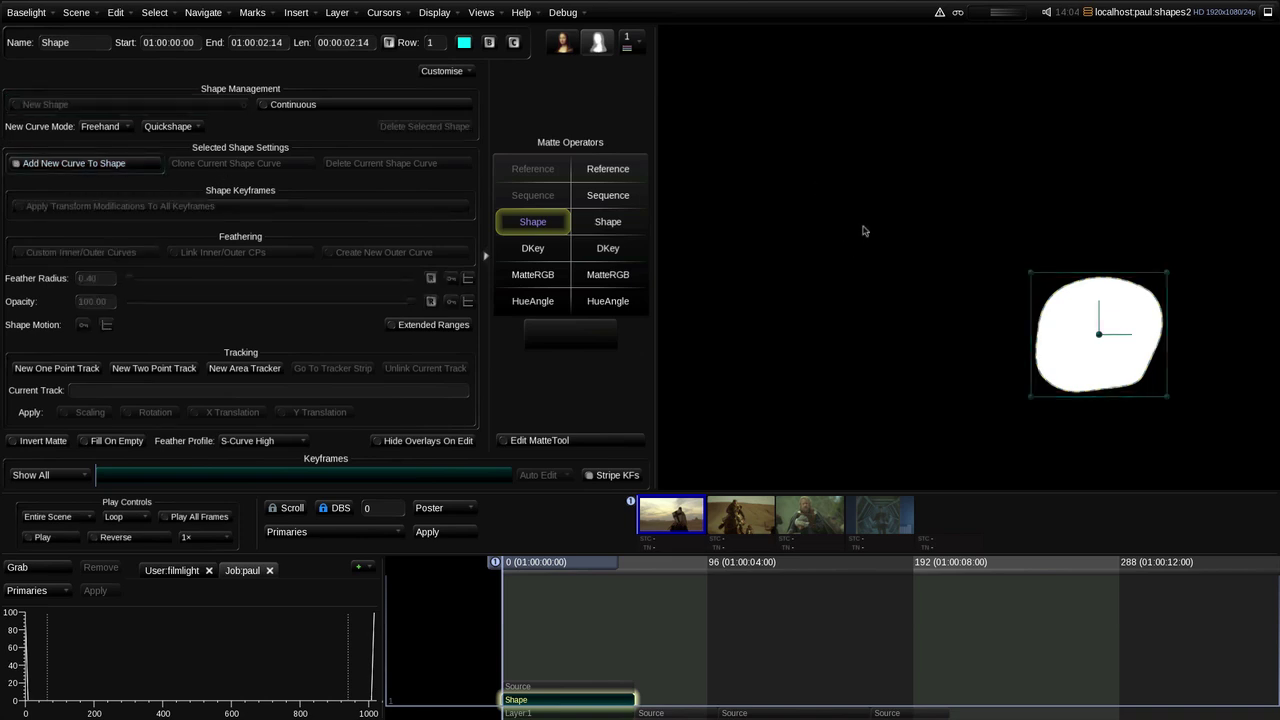
{"action": "mouse_move", "coordinate": [815, 222]}
{"action": "left_mouse_down"}
{"action": "mouse_move", "coordinate": [832, 187]}
{"action": "mouse_move", "coordinate": [879, 177]}
{"action": "mouse_move", "coordinate": [898, 178]}
{"action": "mouse_move", "coordinate": [920, 211]}
{"action": "left_mouse_up"}
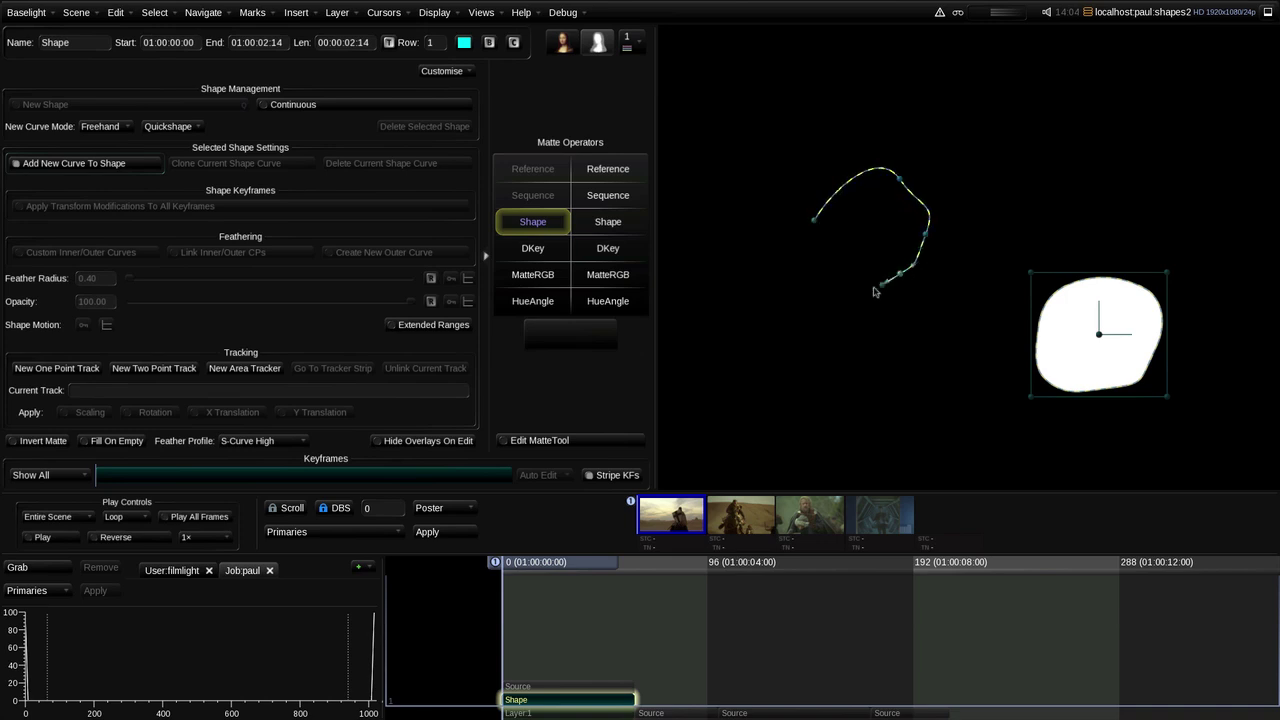
{"action": "left_click_drag", "start_coordinate": [819, 273], "coordinate": [820, 273]}
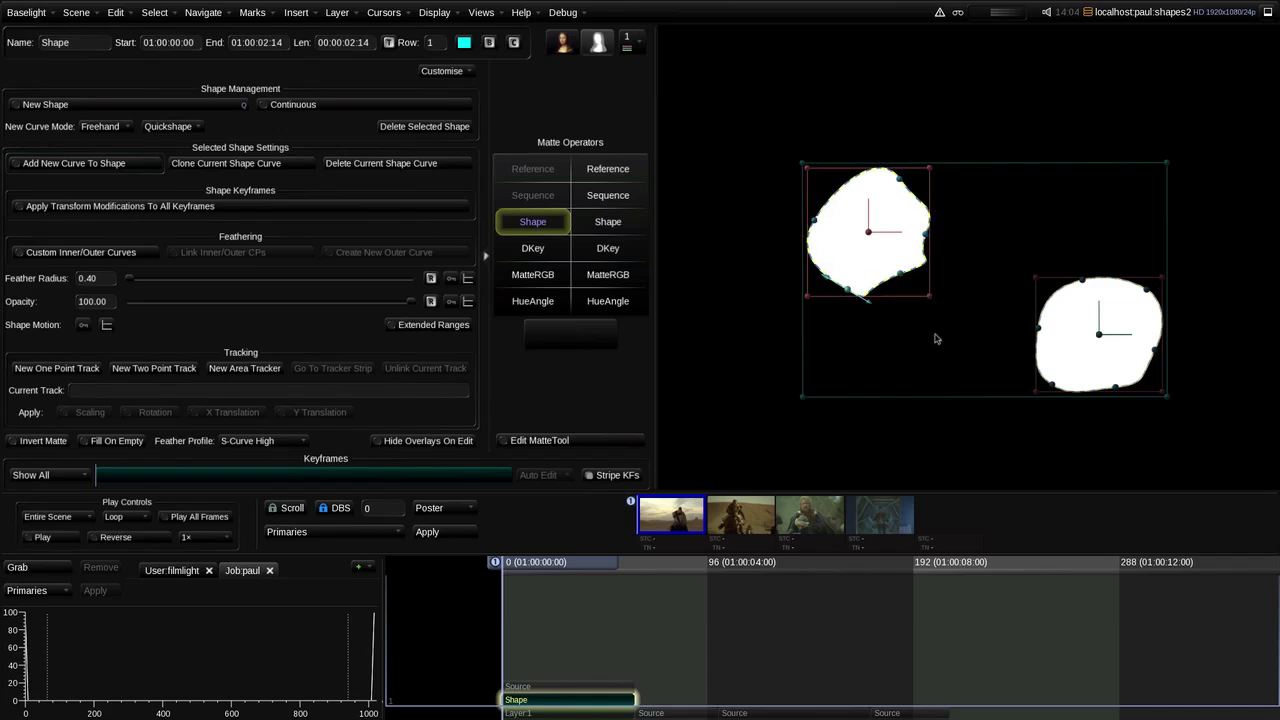
Step: Transform the curves individually: move and enlarge the upper-left one, and move the lower-right one down with a slight rotation
{"action": "left_click_drag", "start_coordinate": [869, 237], "coordinate": [845, 254]}
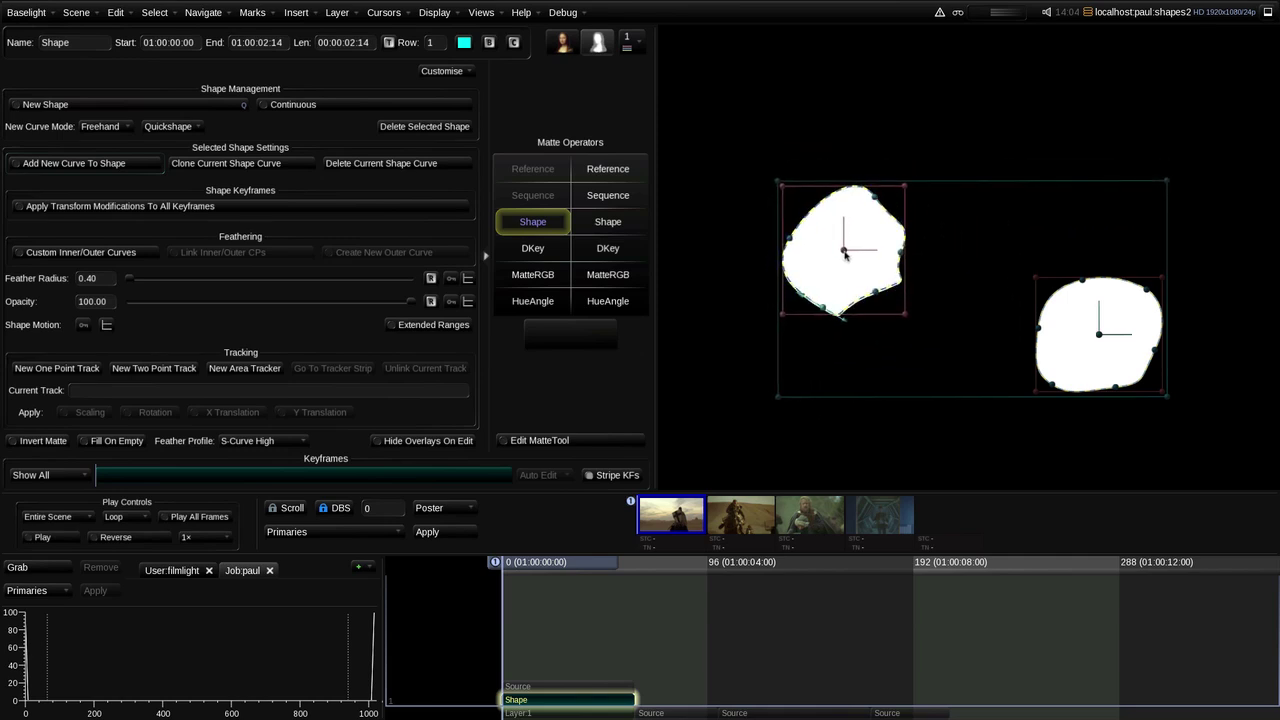
{"action": "left_click", "coordinate": [1088, 354]}
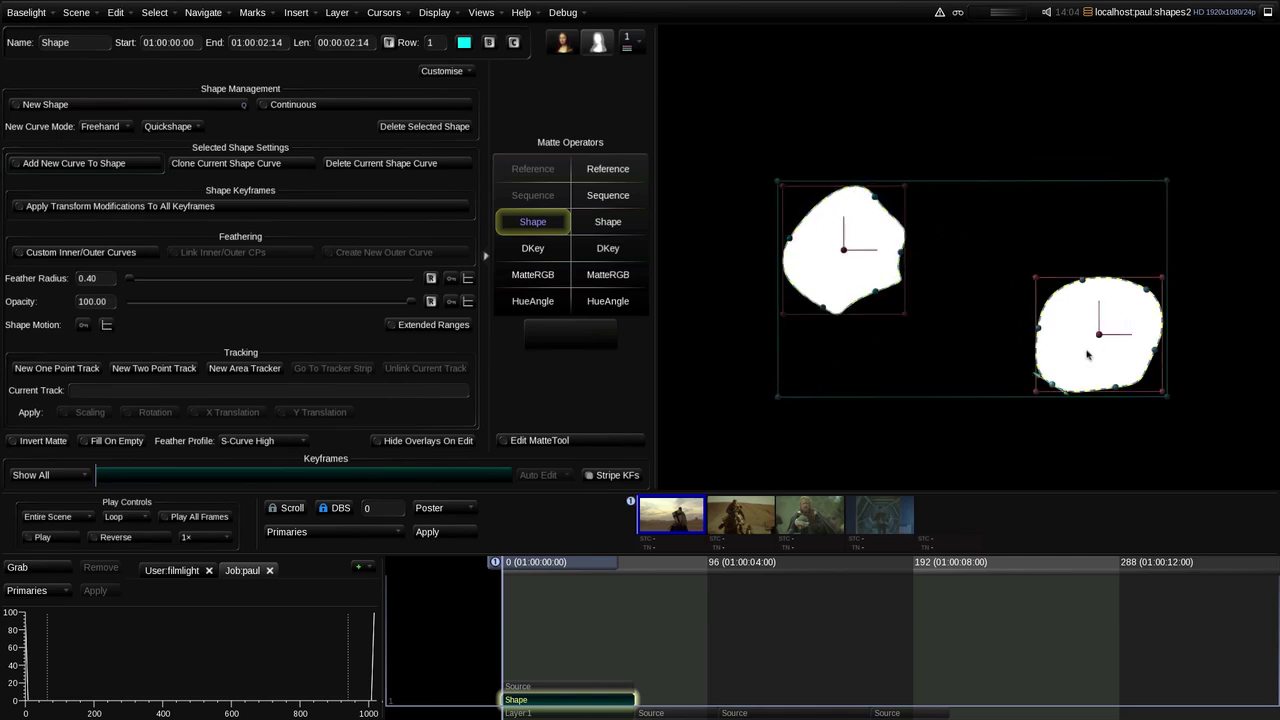
{"action": "mouse_move", "coordinate": [1088, 354]}
{"action": "left_mouse_down"}
{"action": "mouse_move", "coordinate": [1081, 364]}
{"action": "mouse_move", "coordinate": [1113, 367]}
{"action": "mouse_move", "coordinate": [1102, 366]}
{"action": "left_mouse_up"}
{"action": "left_click_drag", "start_coordinate": [862, 249], "coordinate": [921, 320]}
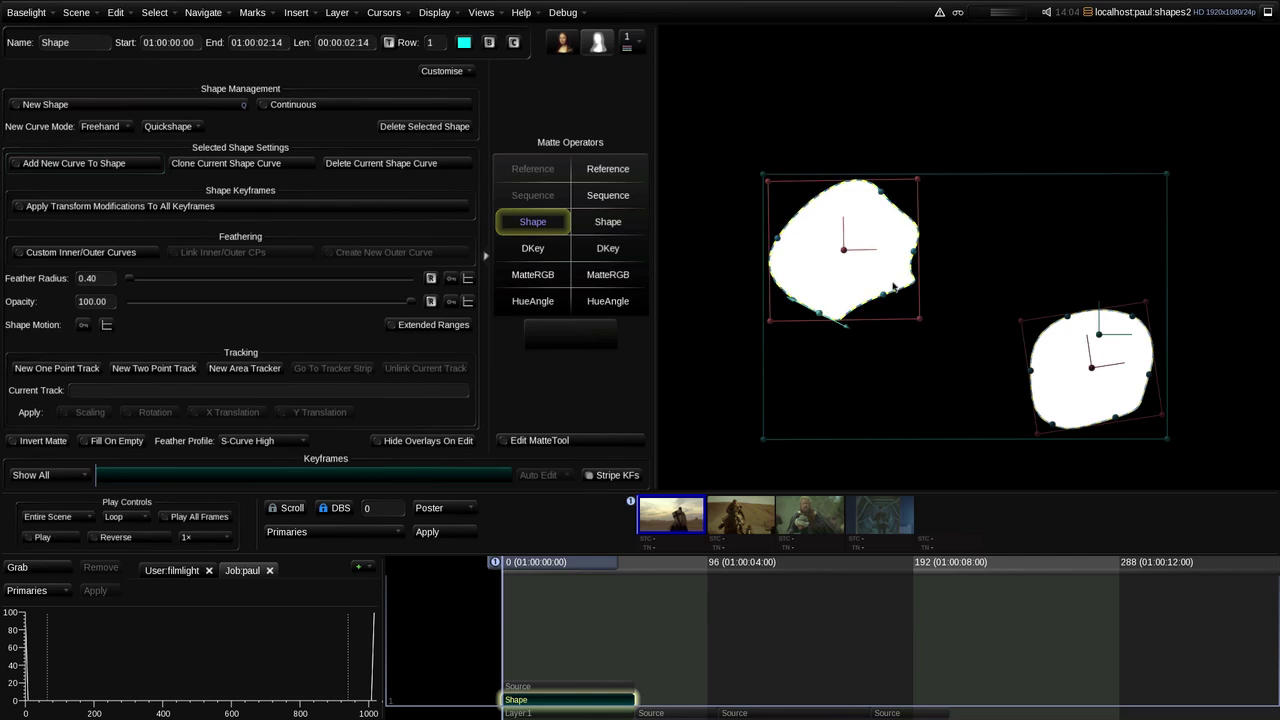
Step: Move and scale down both curves together using the whole-shape transform
{"action": "left_click", "coordinate": [907, 378]}
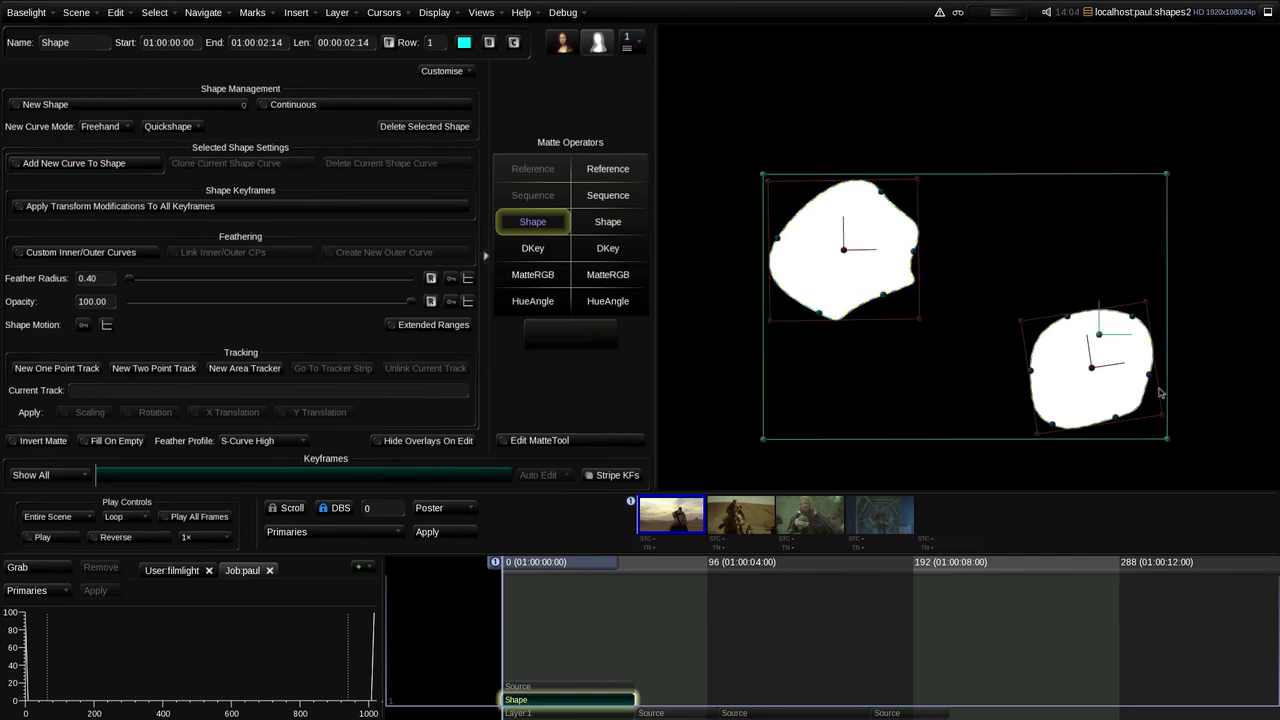
{"action": "left_click_drag", "start_coordinate": [1100, 337], "coordinate": [1049, 317]}
{"action": "left_click_drag", "start_coordinate": [710, 385], "coordinate": [812, 396]}
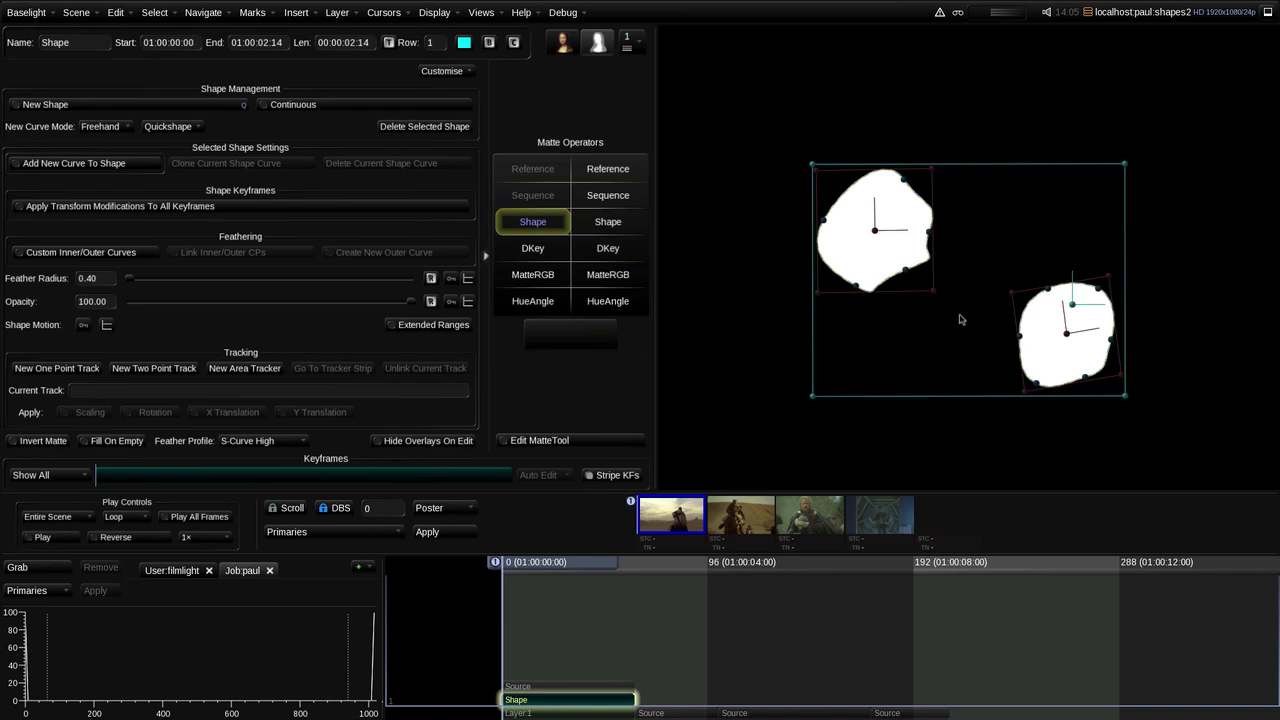
Step: Reposition the whole shape's transform centre between the two curves and rotate both together slightly clockwise
{"action": "mouse_move", "coordinate": [1079, 309]}
{"action": "left_mouse_down"}
{"action": "mouse_move", "coordinate": [1070, 320]}
{"action": "mouse_move", "coordinate": [1088, 313]}
{"action": "mouse_move", "coordinate": [1095, 330]}
{"action": "mouse_move", "coordinate": [1075, 305]}
{"action": "mouse_move", "coordinate": [1090, 304]}
{"action": "left_mouse_up"}
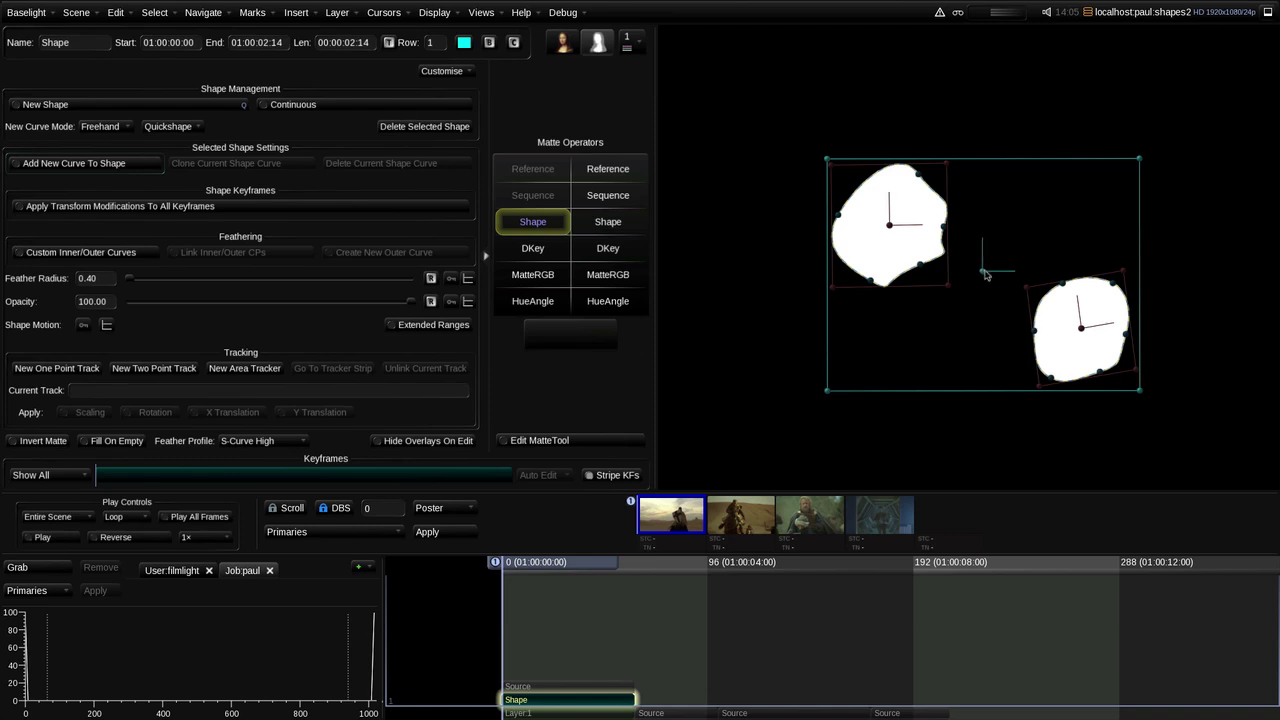
{"action": "mouse_move", "coordinate": [1000, 278]}
{"action": "left_mouse_down"}
{"action": "mouse_move", "coordinate": [990, 300]}
{"action": "mouse_move", "coordinate": [1005, 262]}
{"action": "mouse_move", "coordinate": [995, 290]}
{"action": "mouse_move", "coordinate": [1007, 280]}
{"action": "left_mouse_up"}
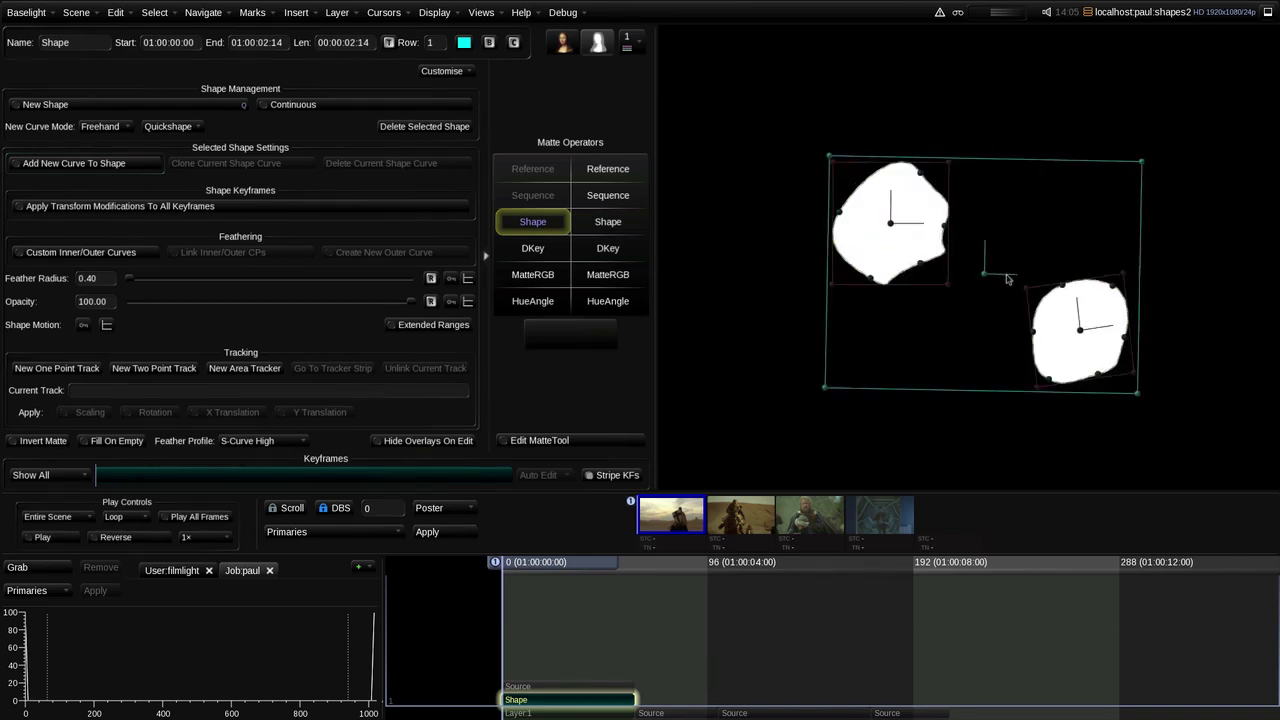
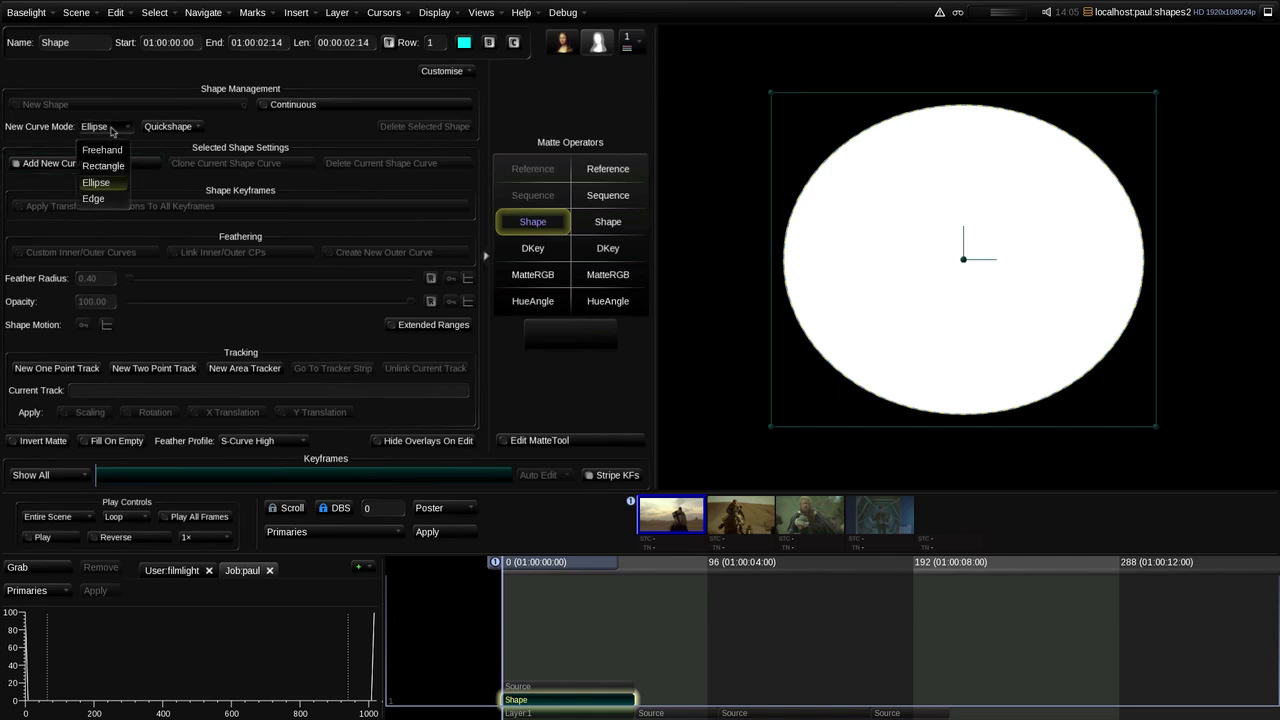
Step: Add a closed freehand curve inside the ellipse to cut an irregular hole, and scale the whole shape down to a nearly circular outline
{"action": "left_click", "coordinate": [110, 149]}
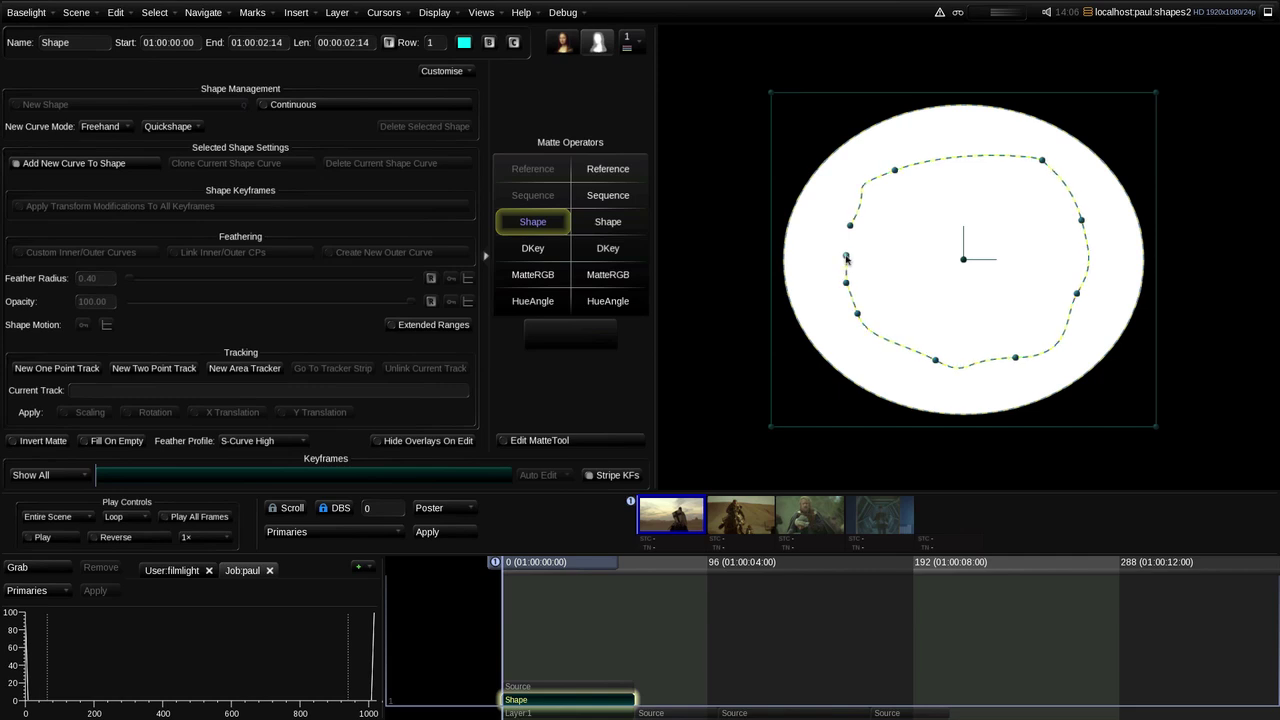
{"action": "left_click", "coordinate": [846, 256]}
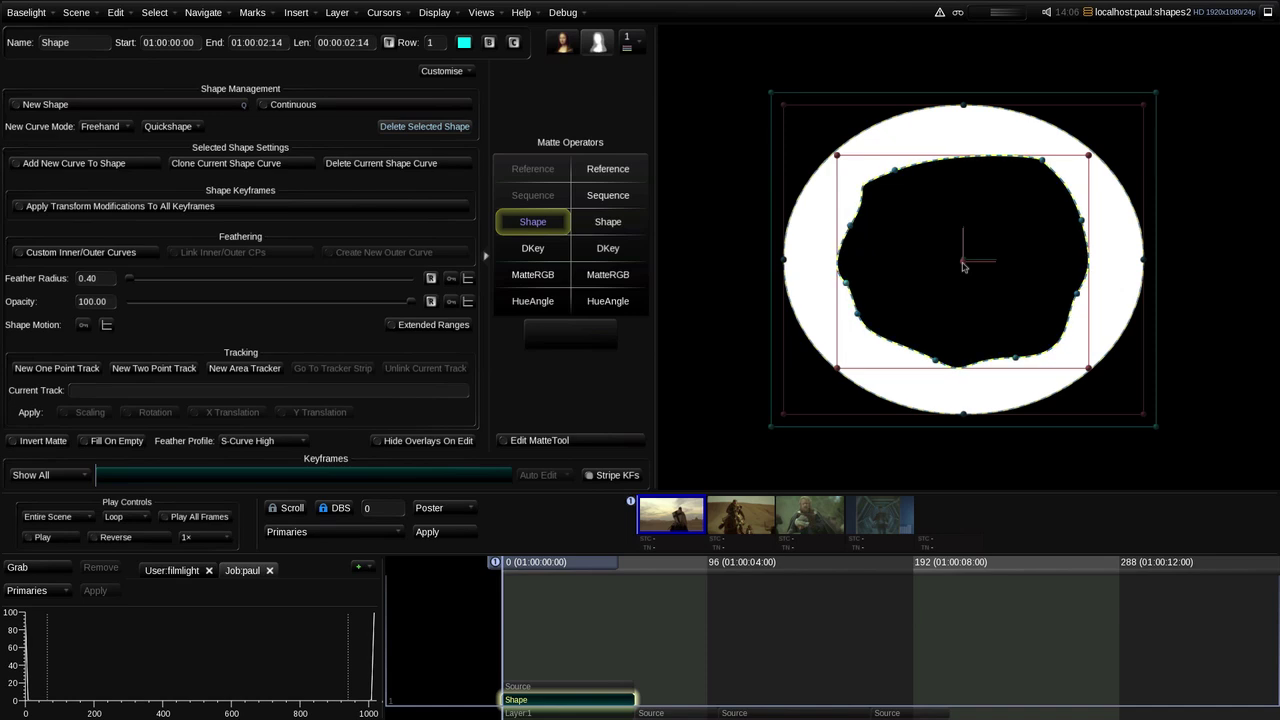
{"action": "mouse_move", "coordinate": [970, 270]}
{"action": "left_mouse_down"}
{"action": "mouse_move", "coordinate": [1242, 405]}
{"action": "mouse_move", "coordinate": [1150, 373]}
{"action": "mouse_move", "coordinate": [1062, 303]}
{"action": "mouse_move", "coordinate": [966, 257]}
{"action": "left_mouse_up"}
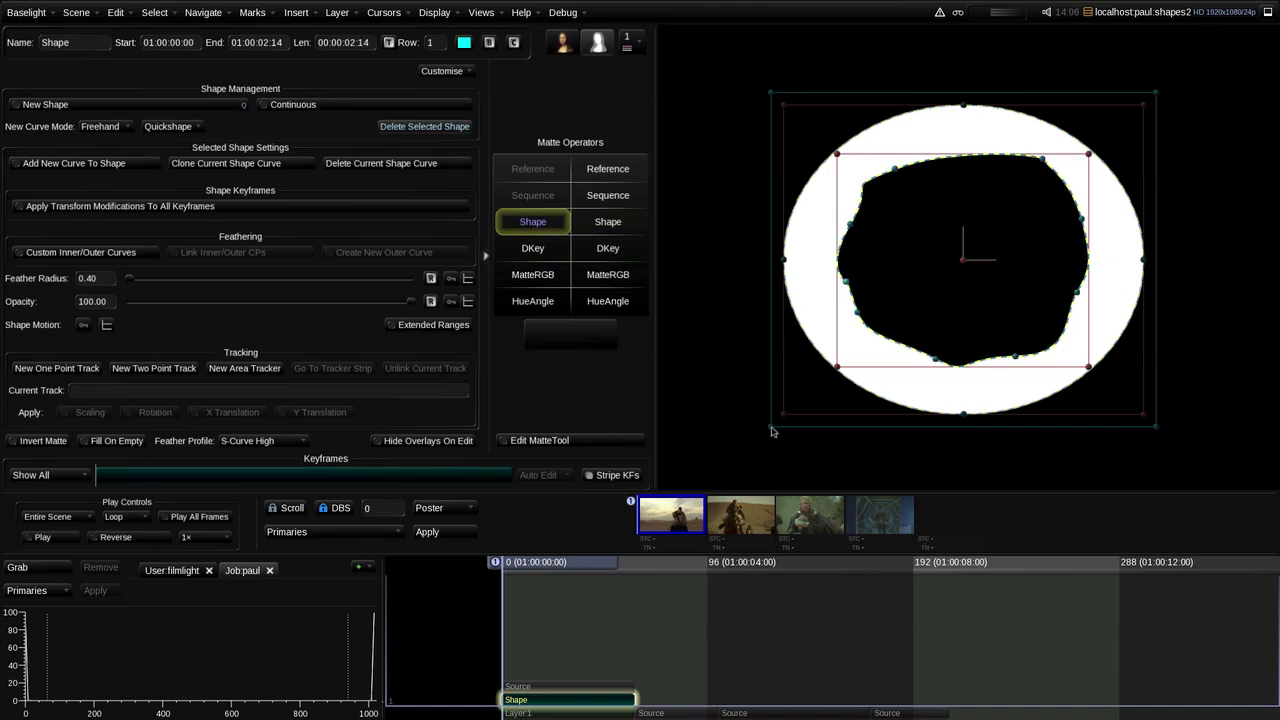
{"action": "left_click_drag", "start_coordinate": [772, 430], "coordinate": [808, 424]}
{"action": "left_click_drag", "start_coordinate": [966, 261], "coordinate": [940, 262]}
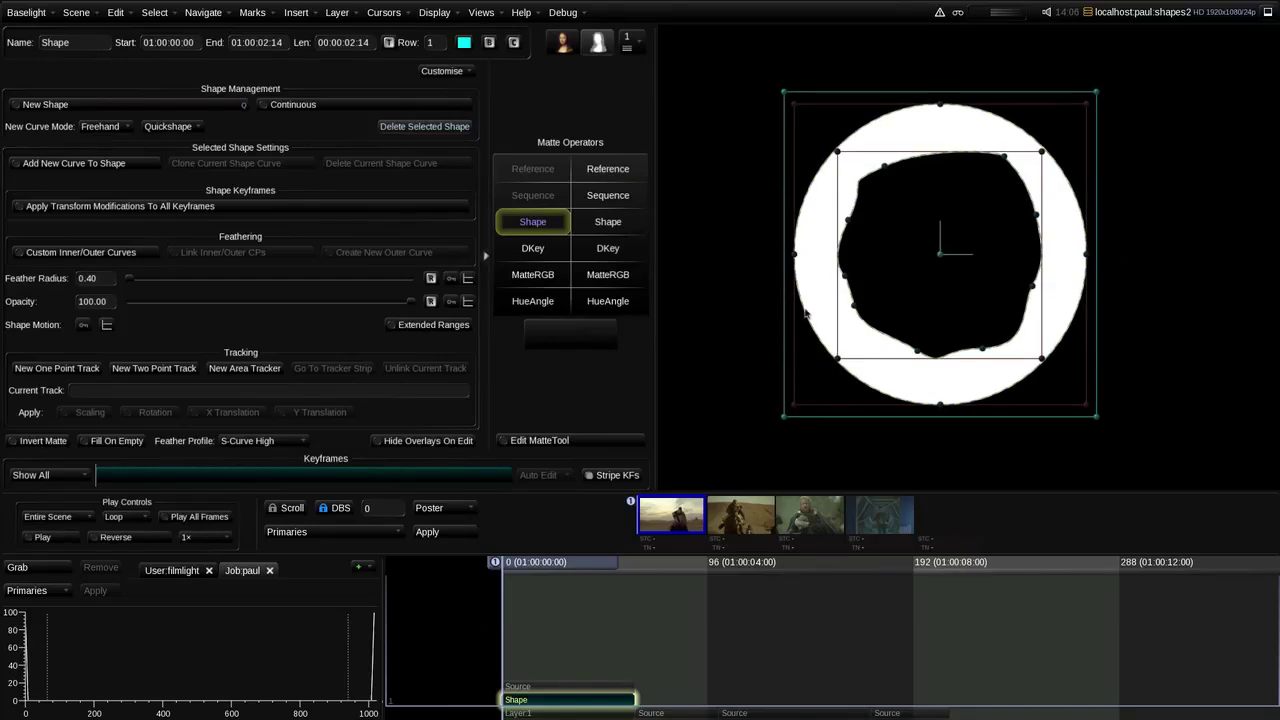
Step: In Layer 1's Film Grade, set the exposure to about 5.9 inside the matte and about -13.3 outside it
{"action": "left_click", "coordinate": [610, 616]}
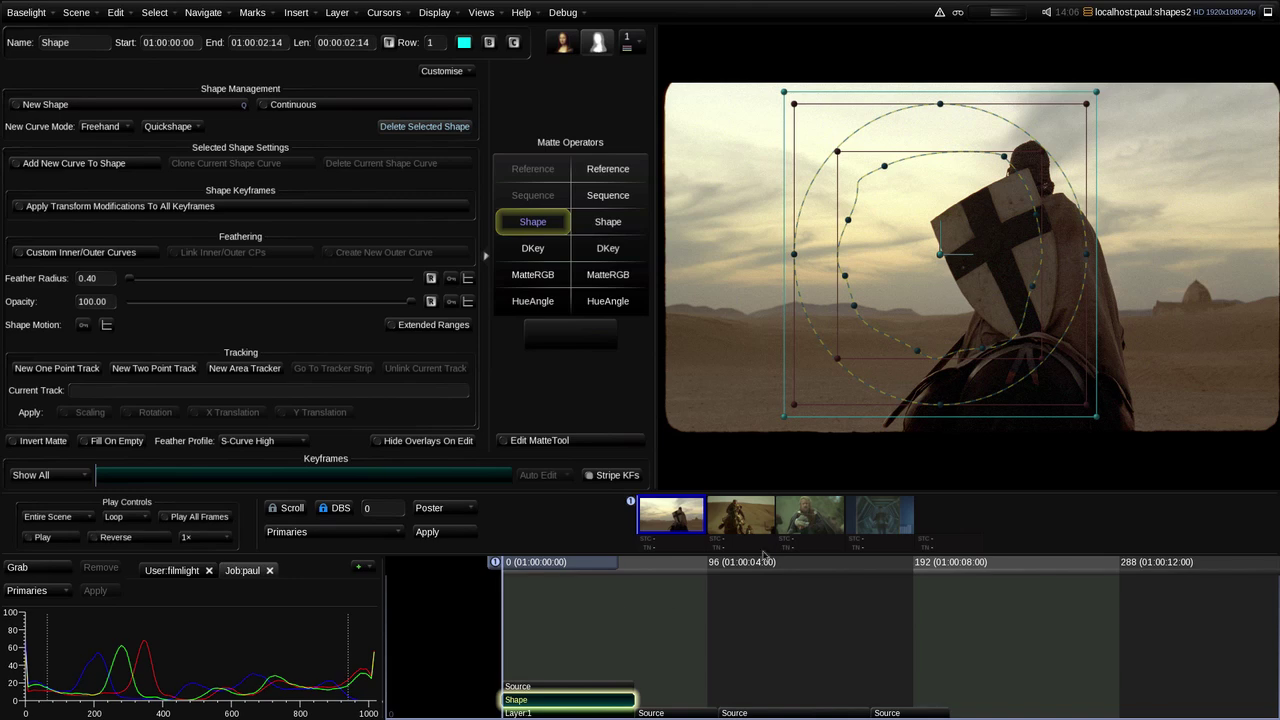
{"action": "left_click", "coordinate": [587, 622]}
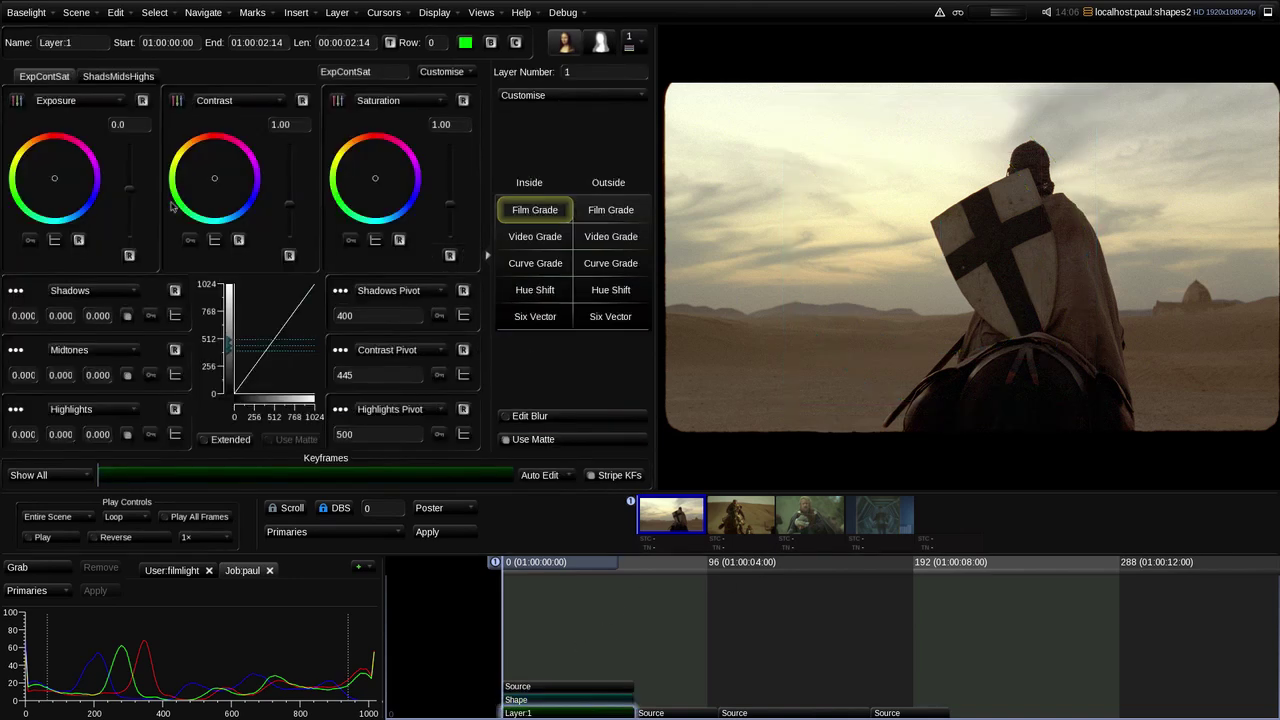
{"action": "left_click_drag", "start_coordinate": [128, 186], "coordinate": [128, 172]}
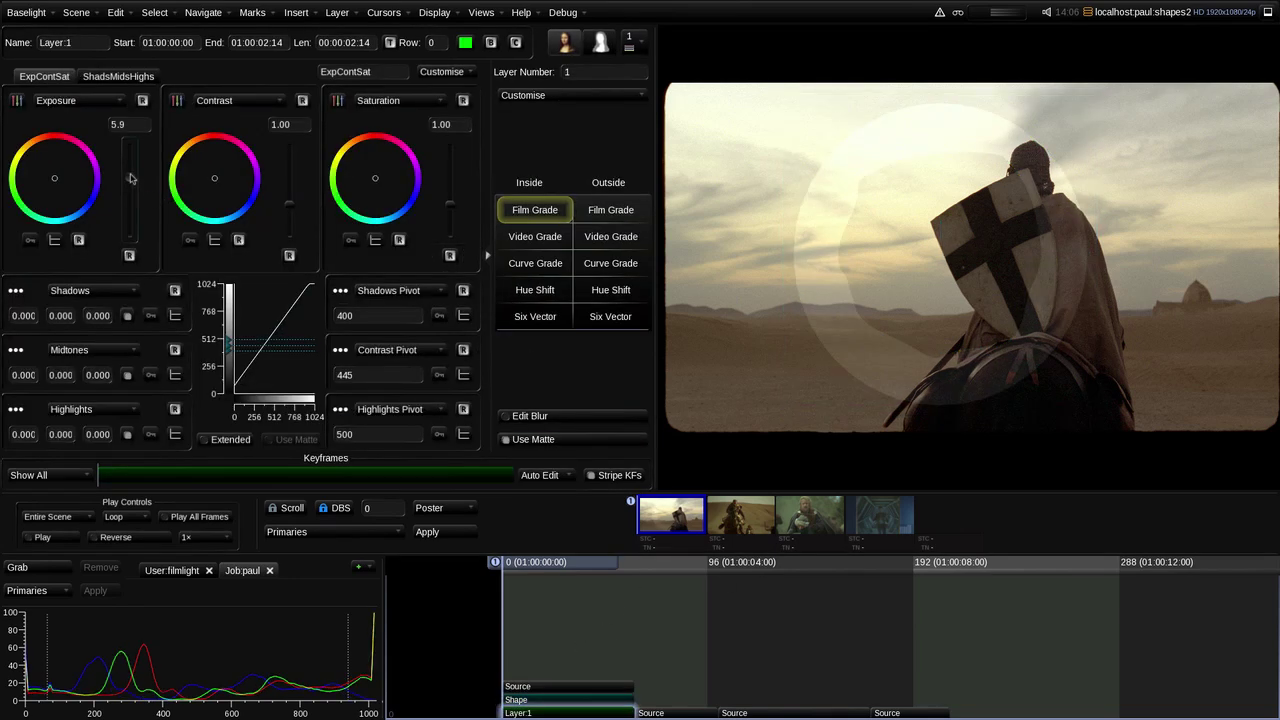
{"action": "left_click", "coordinate": [628, 212]}
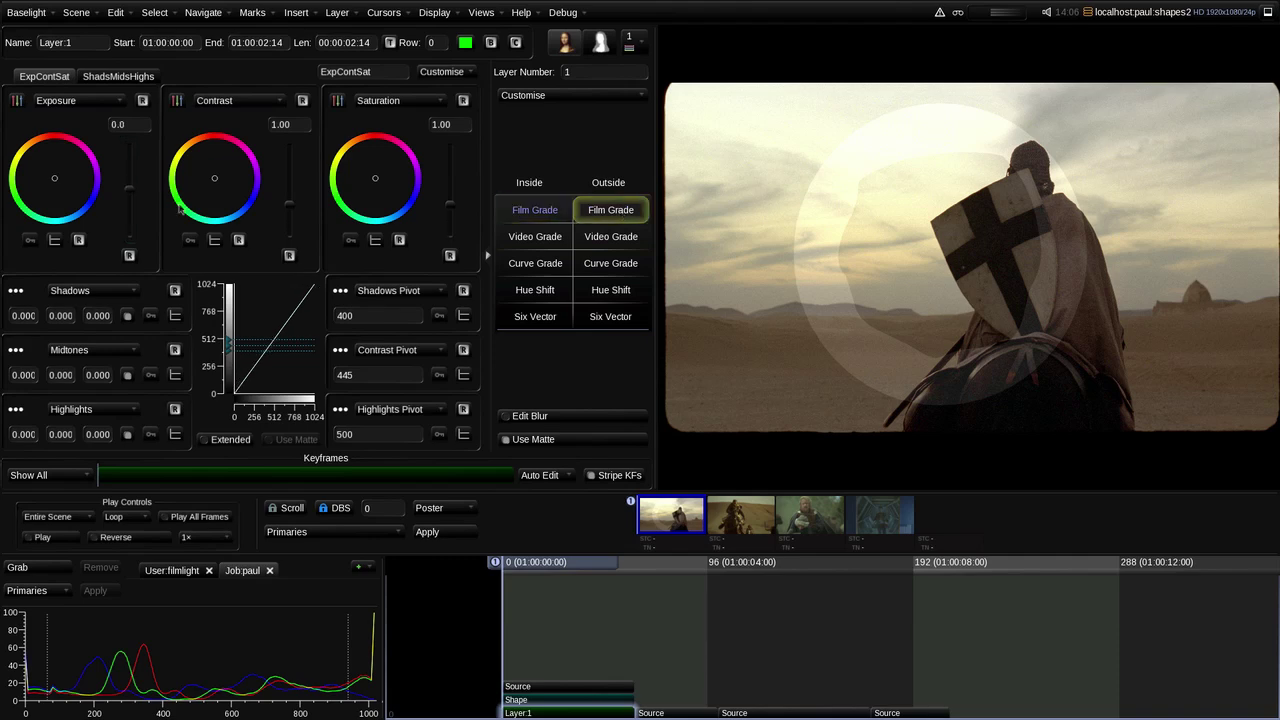
{"action": "left_click_drag", "start_coordinate": [128, 194], "coordinate": [130, 225]}
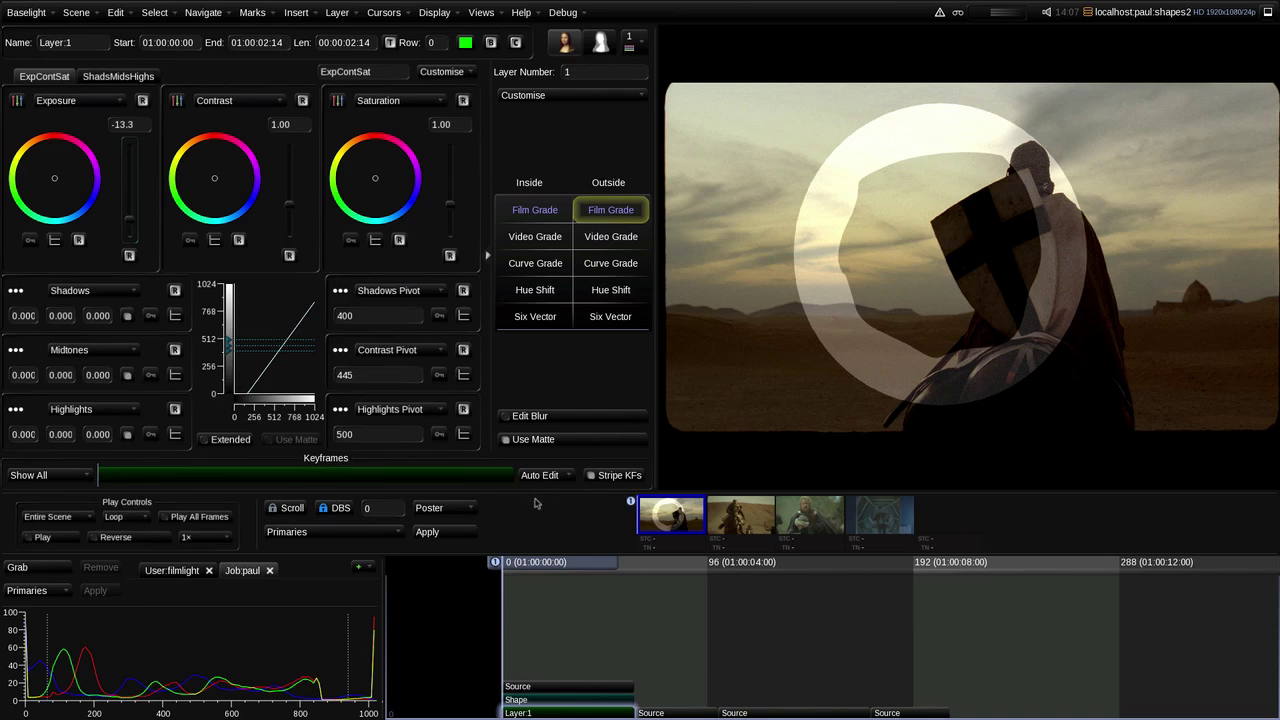
Step: Raise the shape's feather radius to about 22.56, using the matte view to judge the softened edges
{"action": "left_click", "coordinate": [590, 702]}
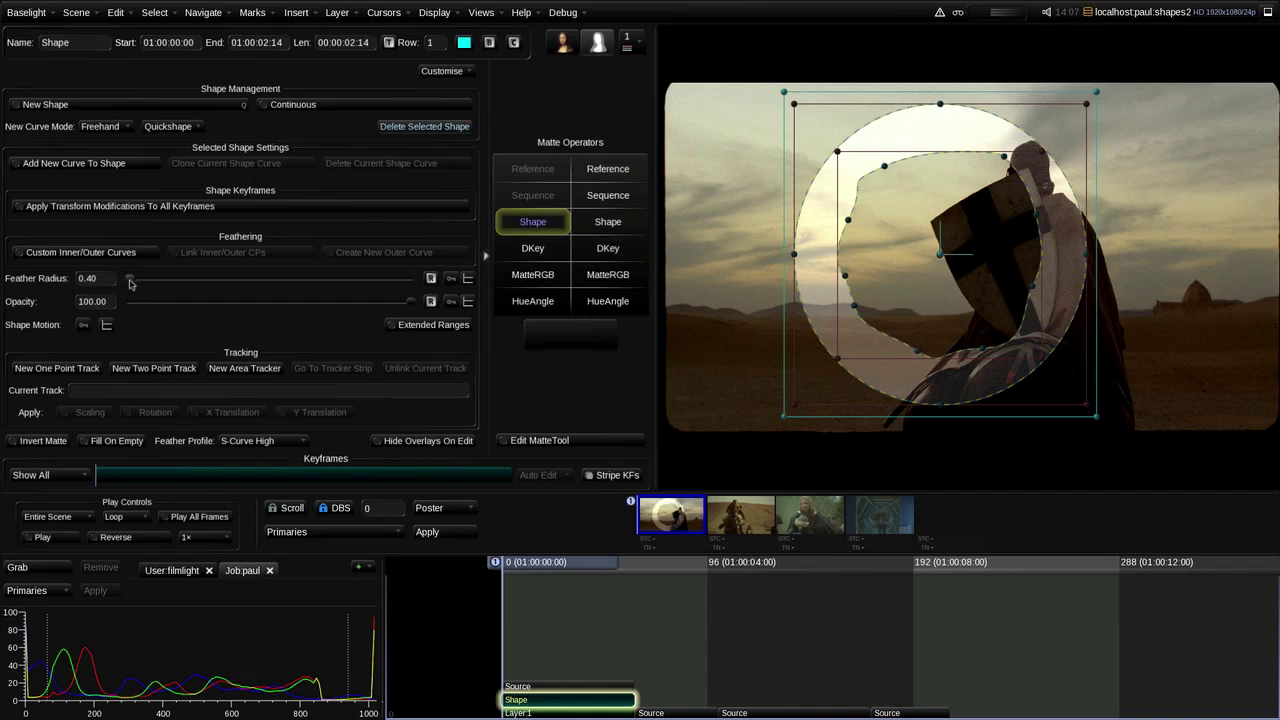
{"action": "left_click_drag", "start_coordinate": [129, 284], "coordinate": [188, 287]}
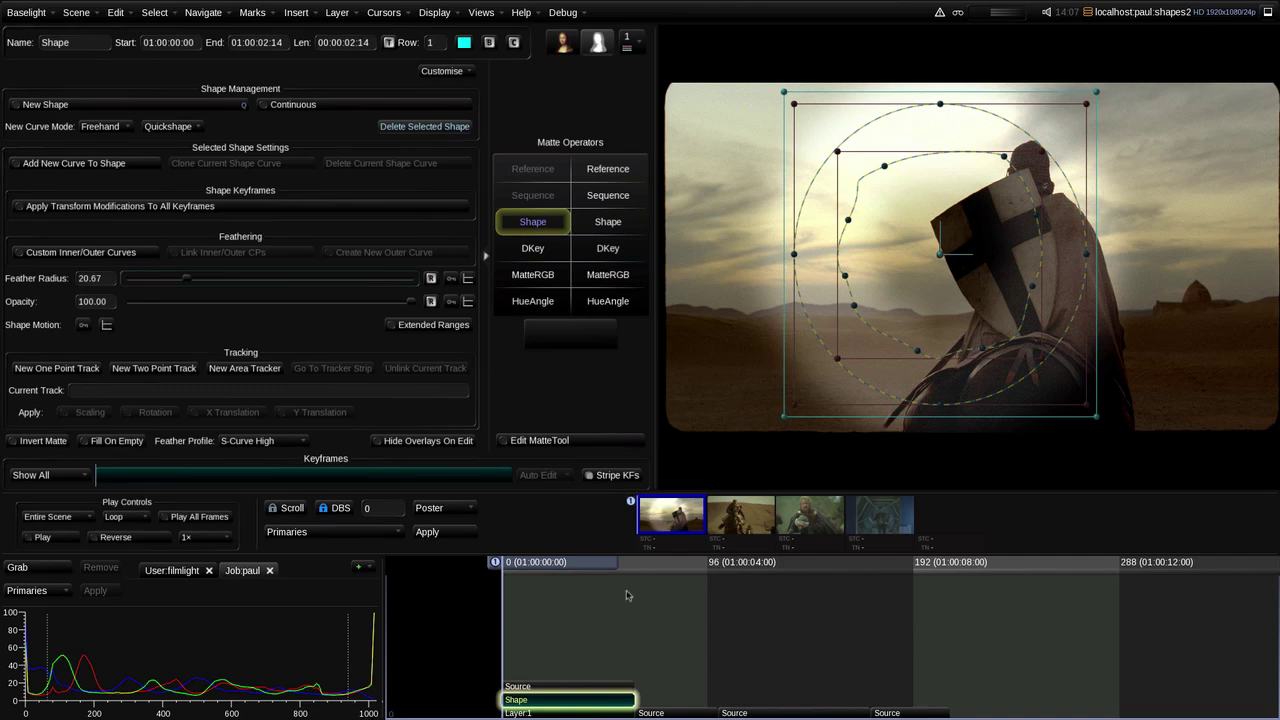
{"action": "key", "text": "m"}
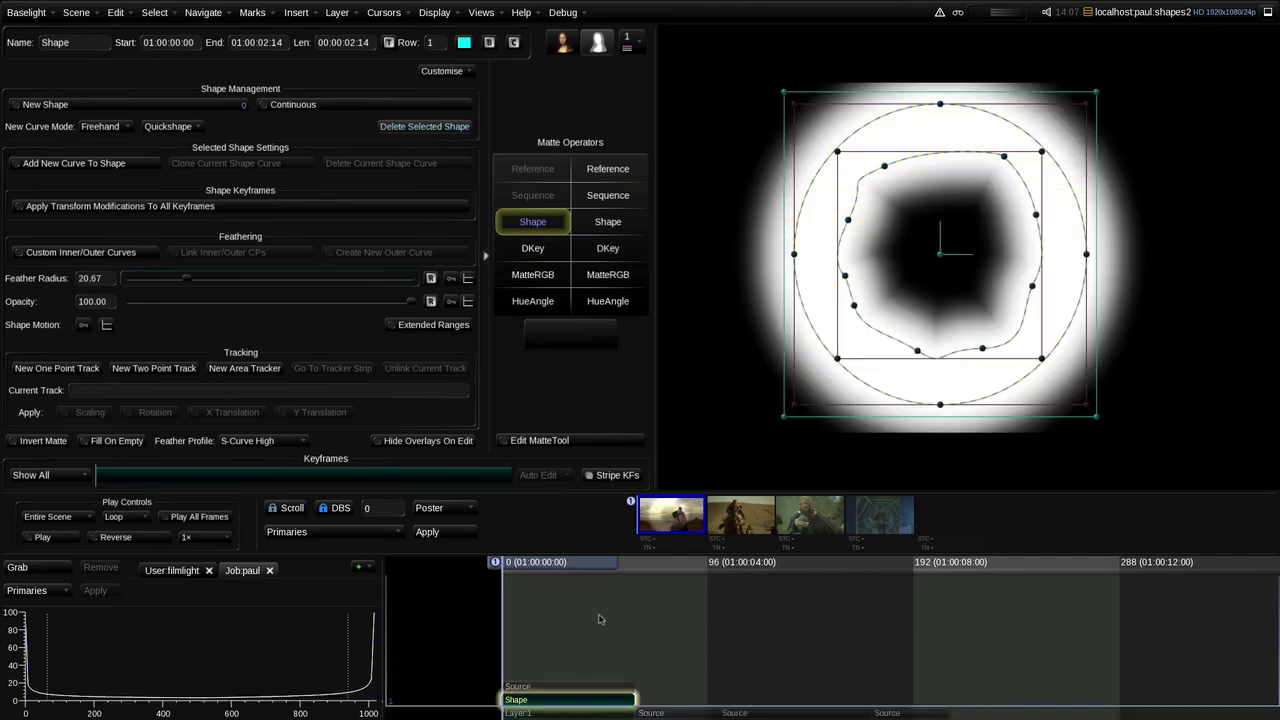
{"action": "mouse_move", "coordinate": [186, 280]}
{"action": "left_mouse_down"}
{"action": "mouse_move", "coordinate": [214, 282]}
{"action": "mouse_move", "coordinate": [181, 294]}
{"action": "mouse_move", "coordinate": [193, 291]}
{"action": "left_mouse_up"}
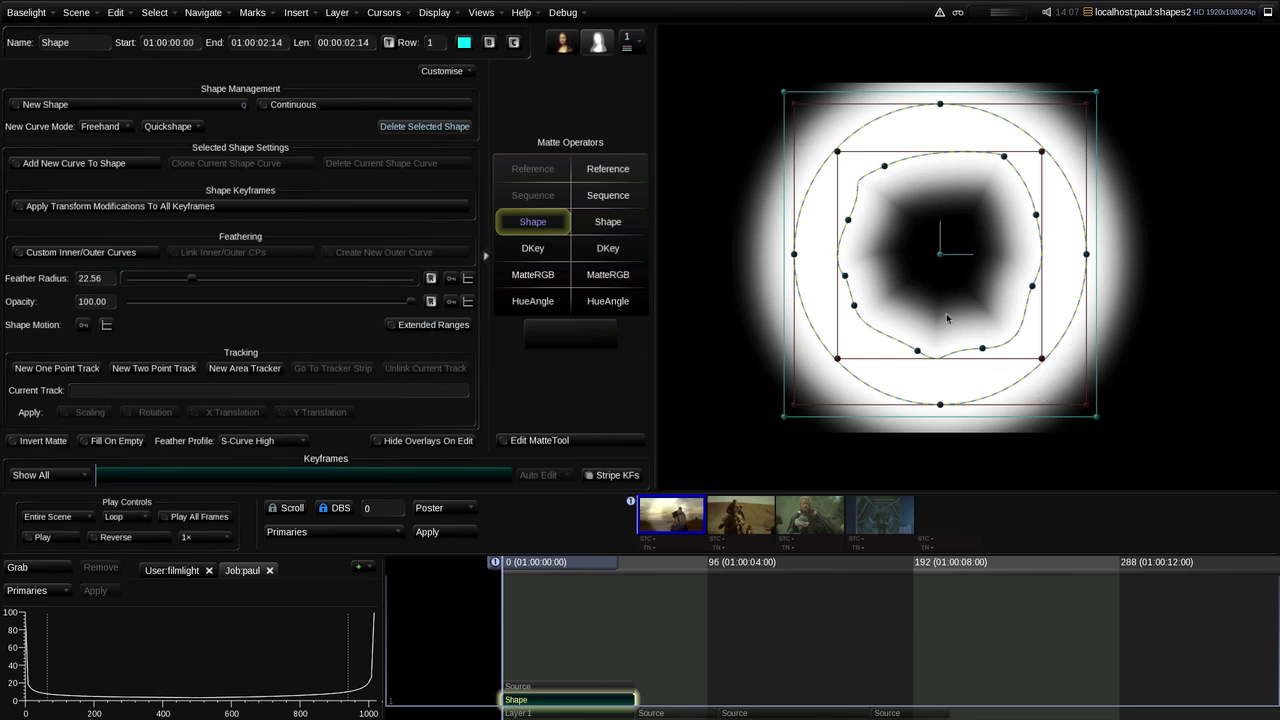
Step: Delete the inner freehand curve from the shape
{"action": "left_click", "coordinate": [905, 297]}
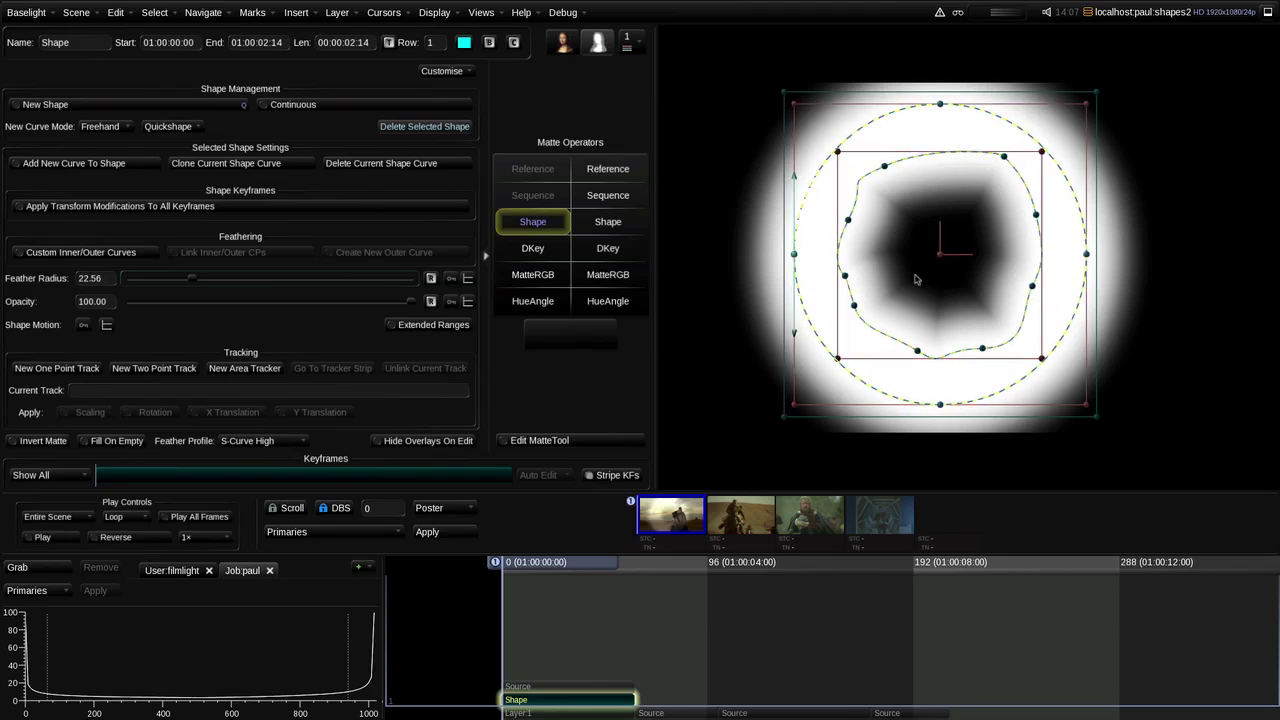
{"action": "left_click", "coordinate": [915, 279]}
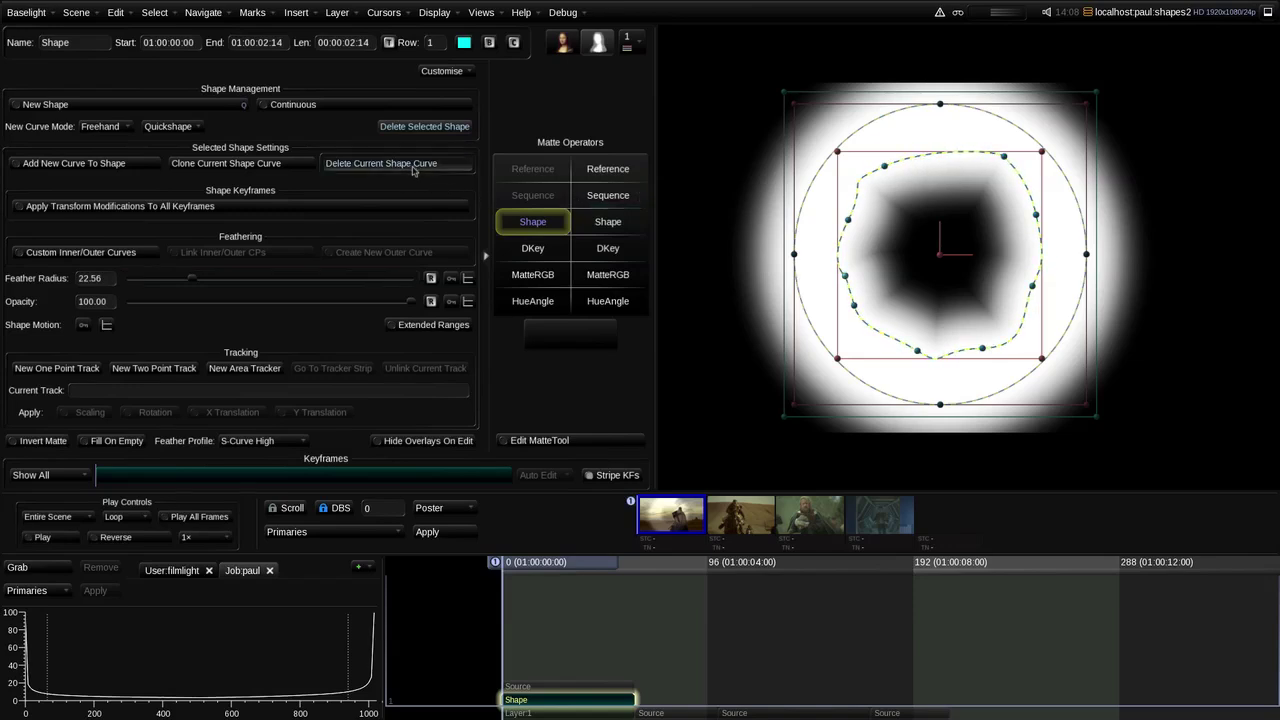
{"action": "left_click", "coordinate": [412, 166]}
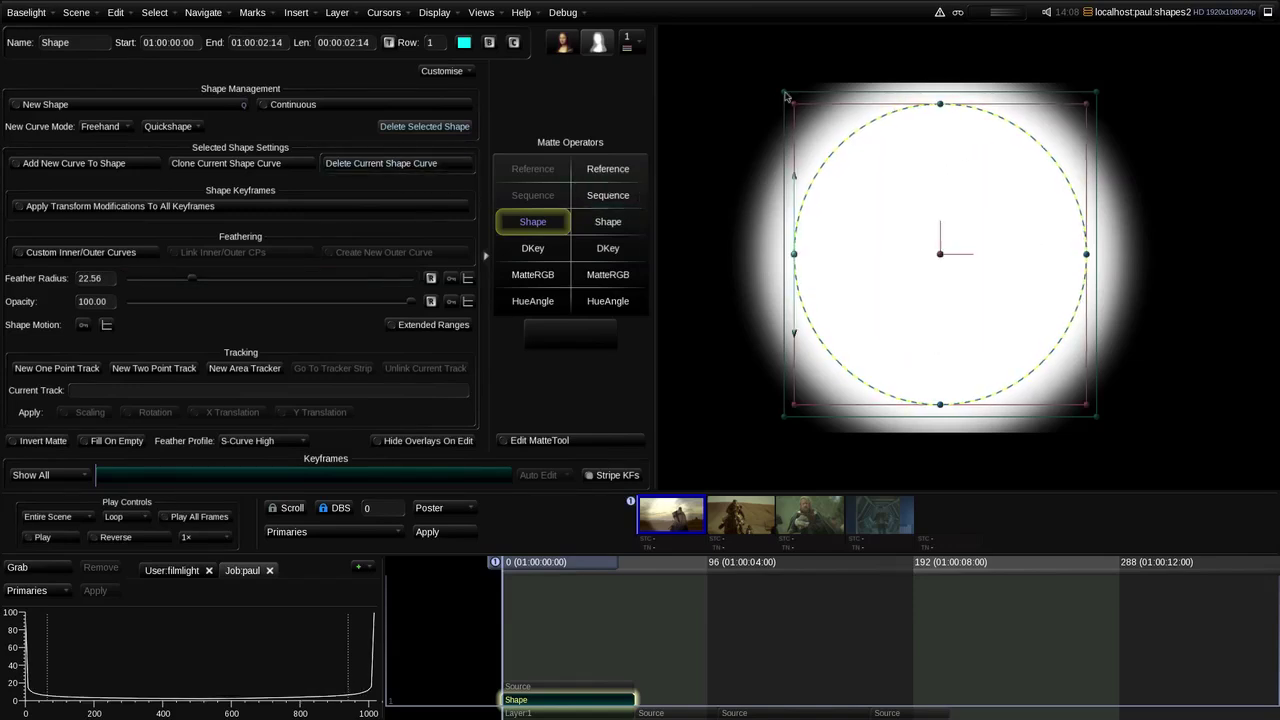
Step: Reshape the remaining circle into a wide, flatter ellipse and set its feather radius to about 24.92
{"action": "left_click_drag", "start_coordinate": [786, 96], "coordinate": [761, 128]}
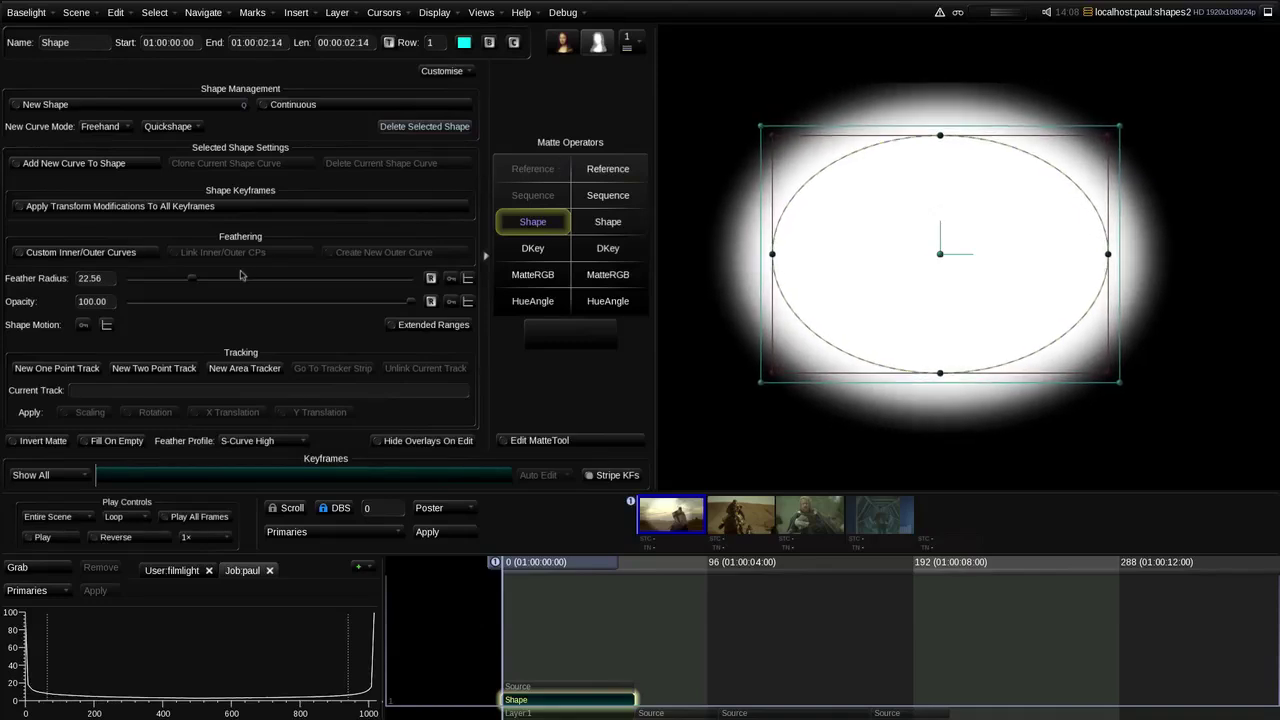
{"action": "left_click", "coordinate": [207, 282]}
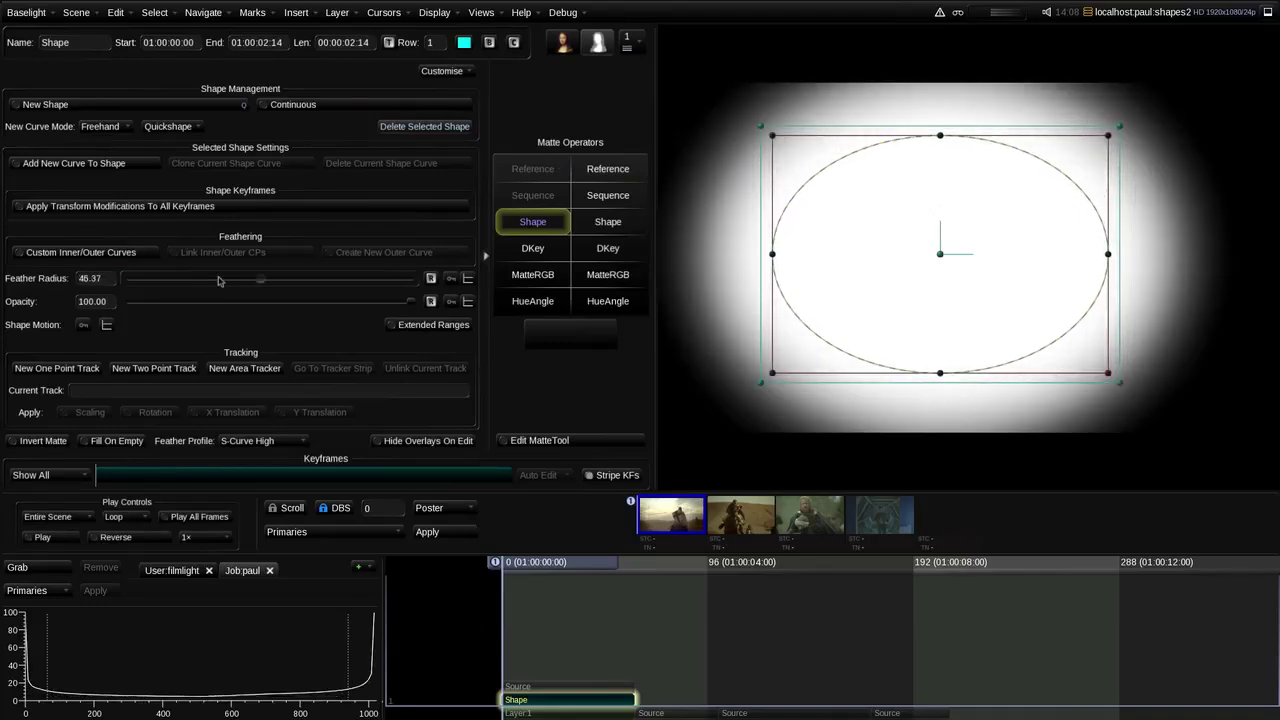
{"action": "left_click_drag", "start_coordinate": [216, 280], "coordinate": [198, 279]}
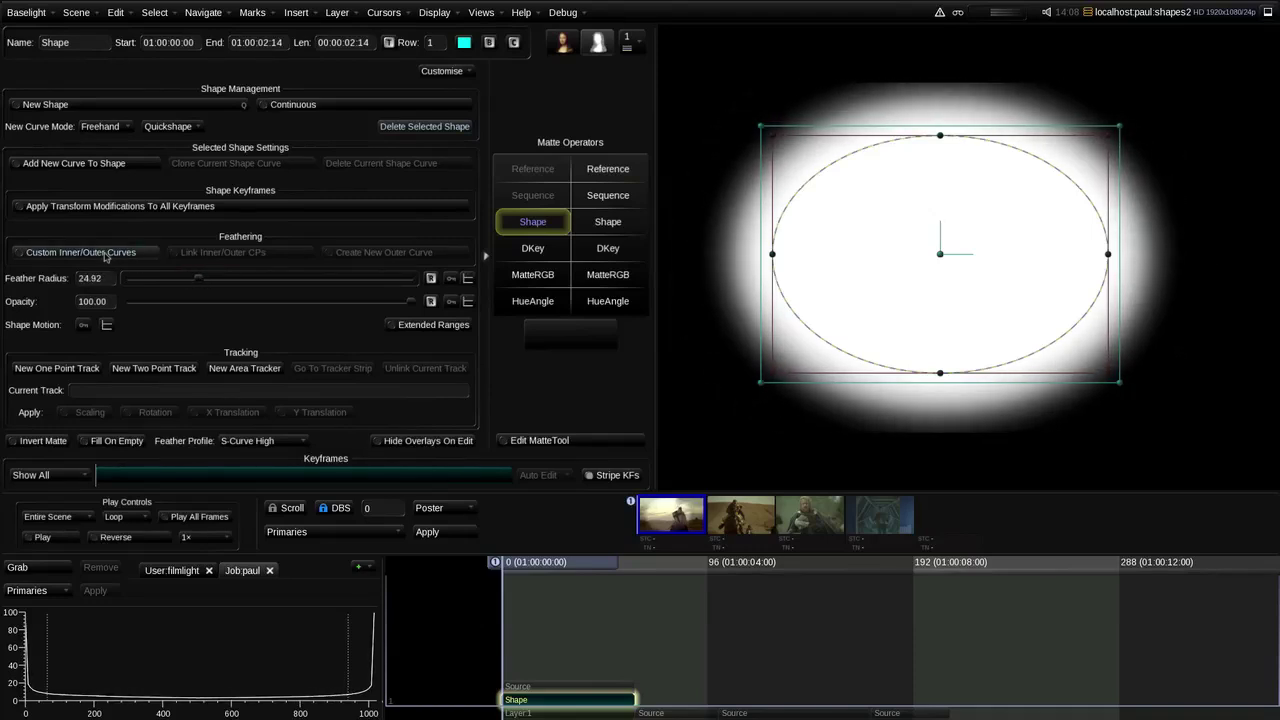
Step: Enable custom inner/outer curves and pull the outer curve's four control points outward, also moving the inner curve's leftmost point inward
{"action": "left_click", "coordinate": [63, 254]}
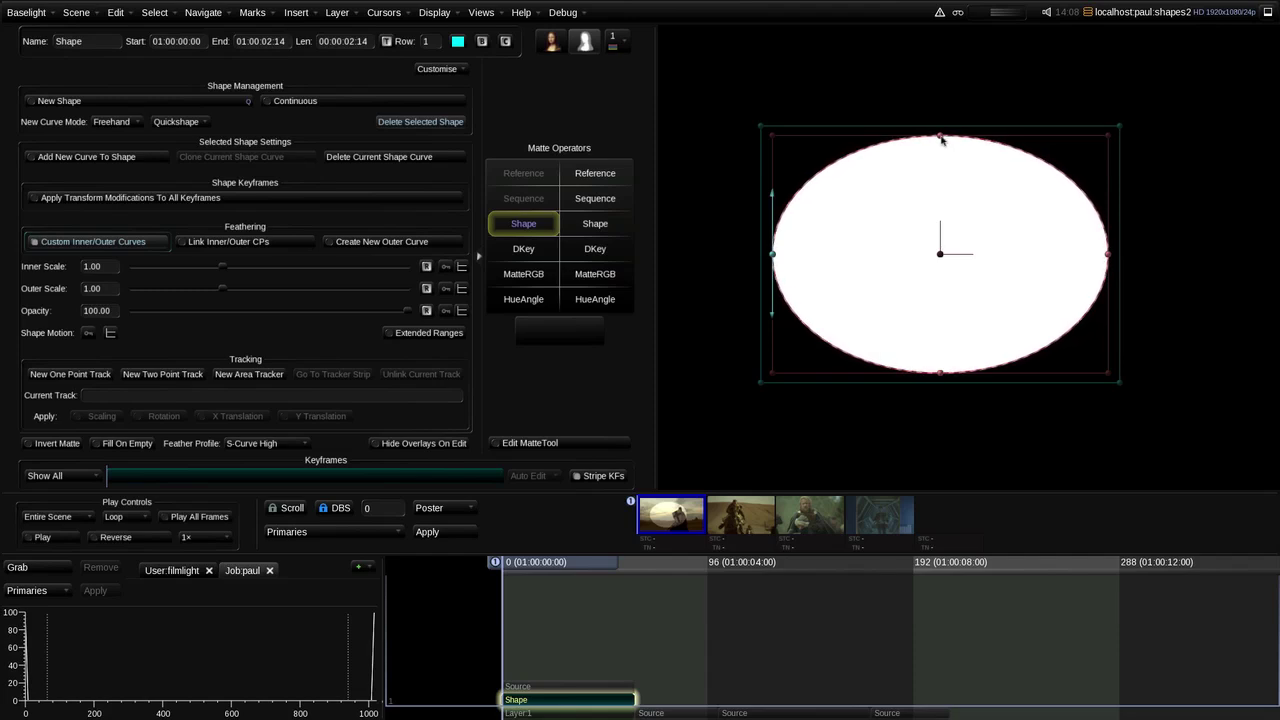
{"action": "left_click_drag", "start_coordinate": [940, 139], "coordinate": [938, 107]}
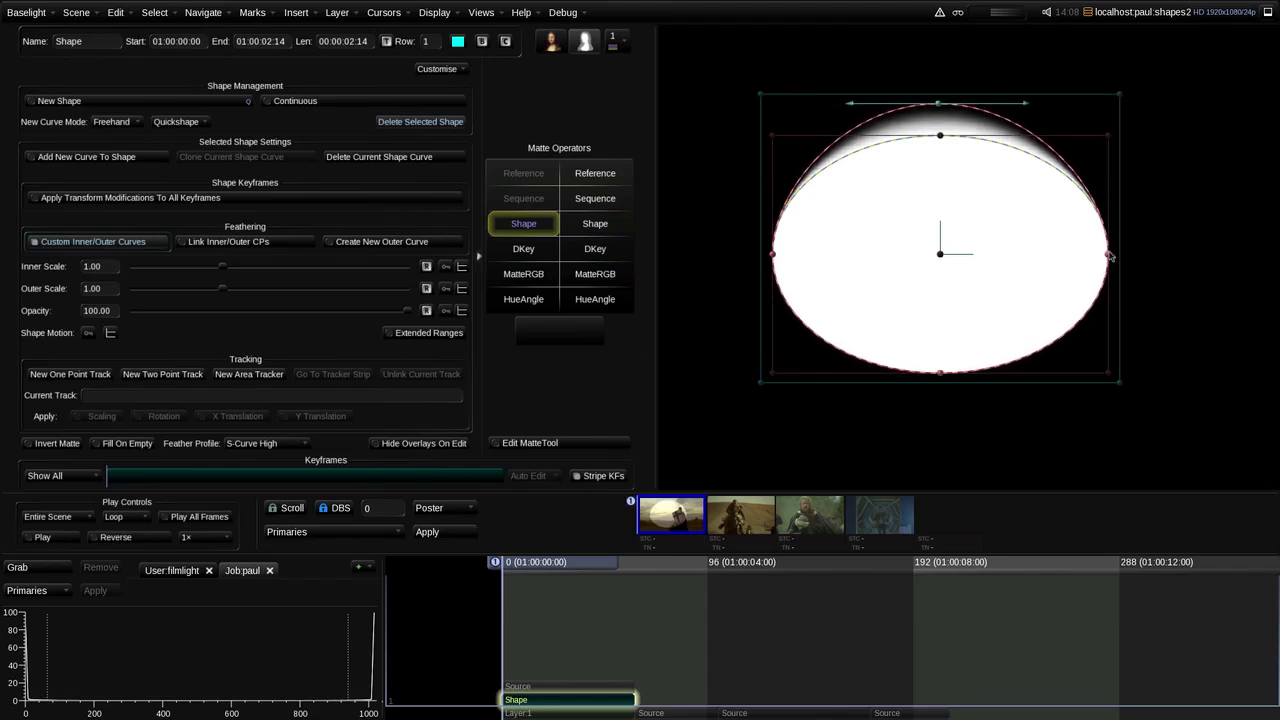
{"action": "left_click_drag", "start_coordinate": [1108, 256], "coordinate": [1136, 258]}
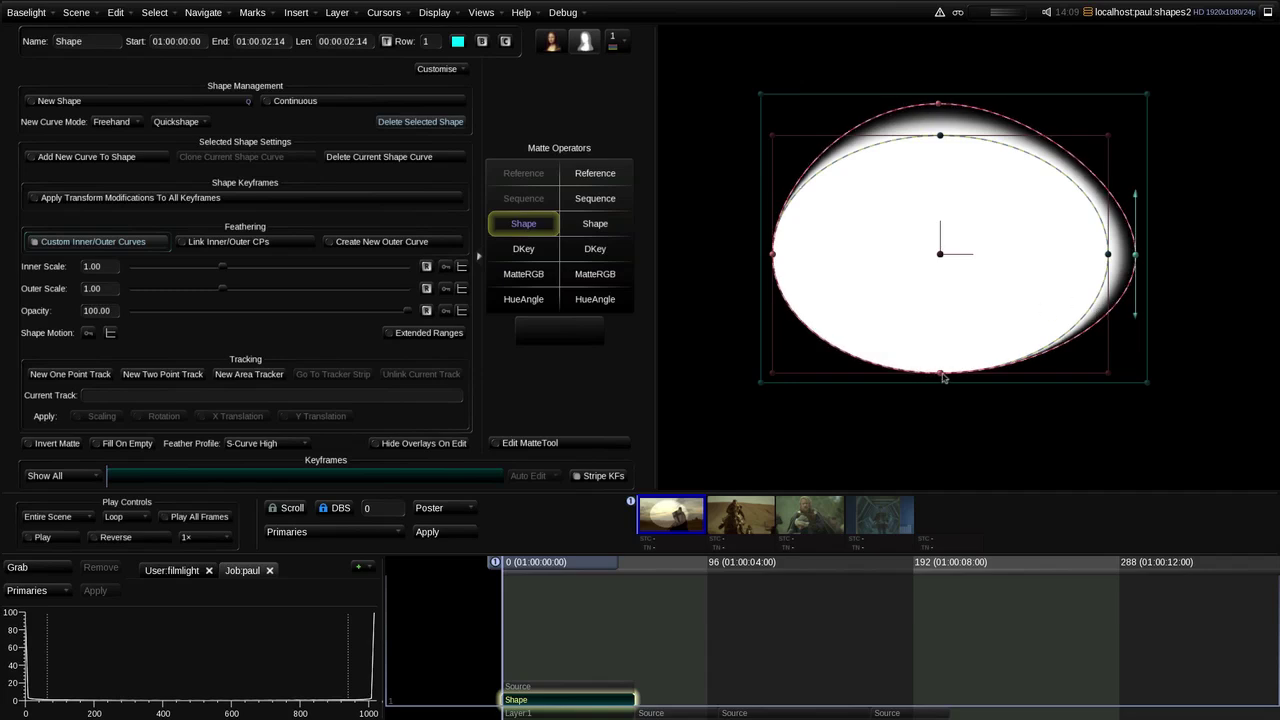
{"action": "left_click_drag", "start_coordinate": [941, 377], "coordinate": [944, 399]}
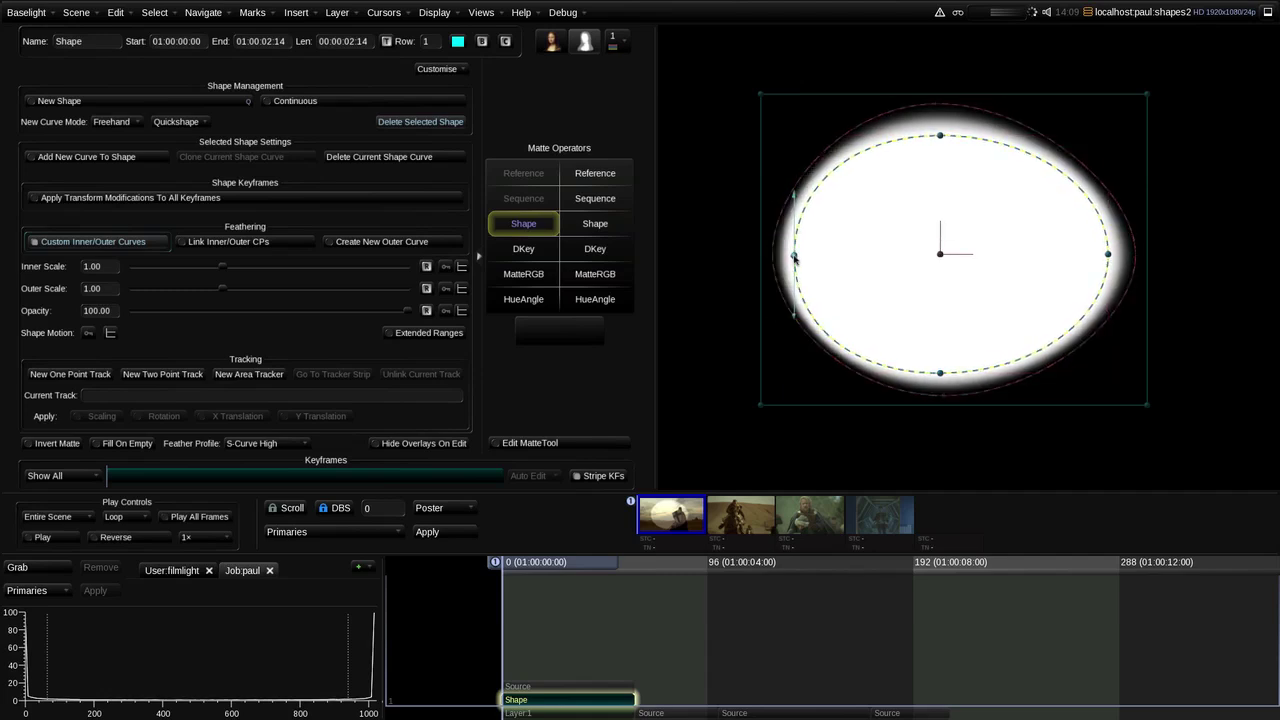
{"action": "left_click", "coordinate": [771, 262]}
{"action": "mouse_move", "coordinate": [771, 259]}
{"action": "left_mouse_down"}
{"action": "mouse_move", "coordinate": [737, 257]}
{"action": "mouse_move", "coordinate": [753, 257]}
{"action": "left_mouse_up"}
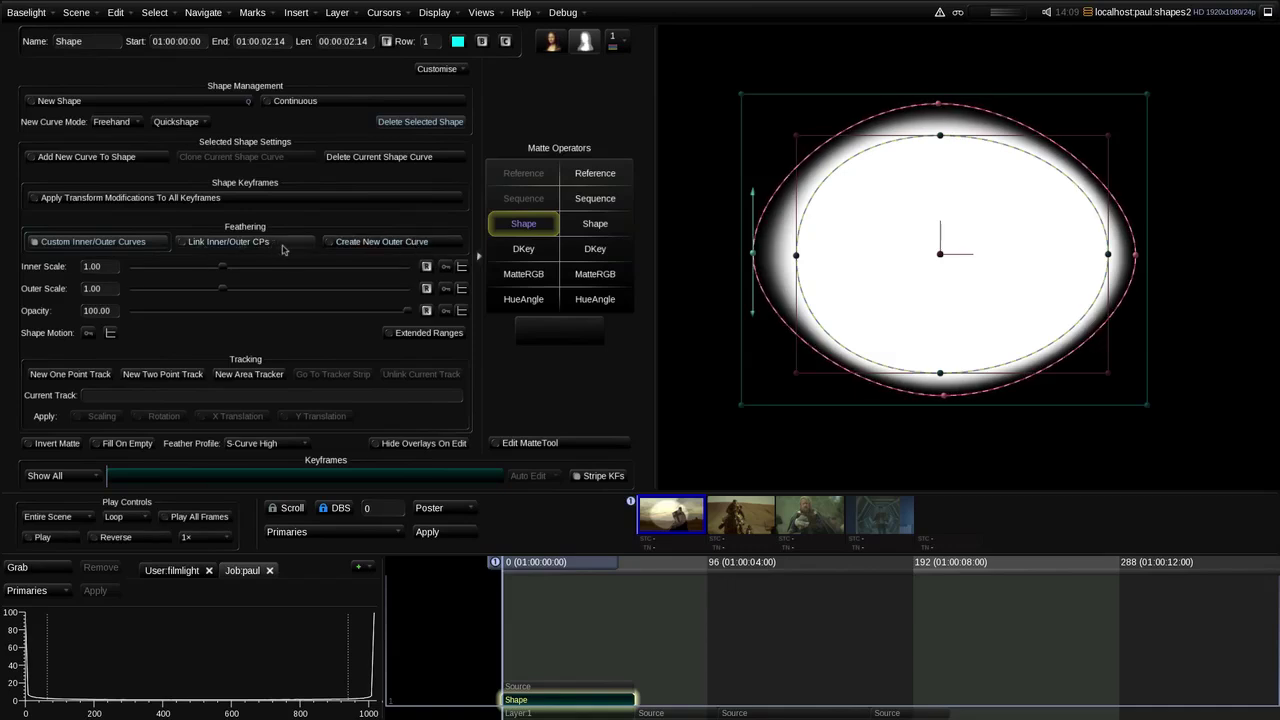
Step: Link the inner and outer control points, and adjust the left and top pairs, tilting the left tangent and moving its outer point outward
{"action": "left_click", "coordinate": [225, 241]}
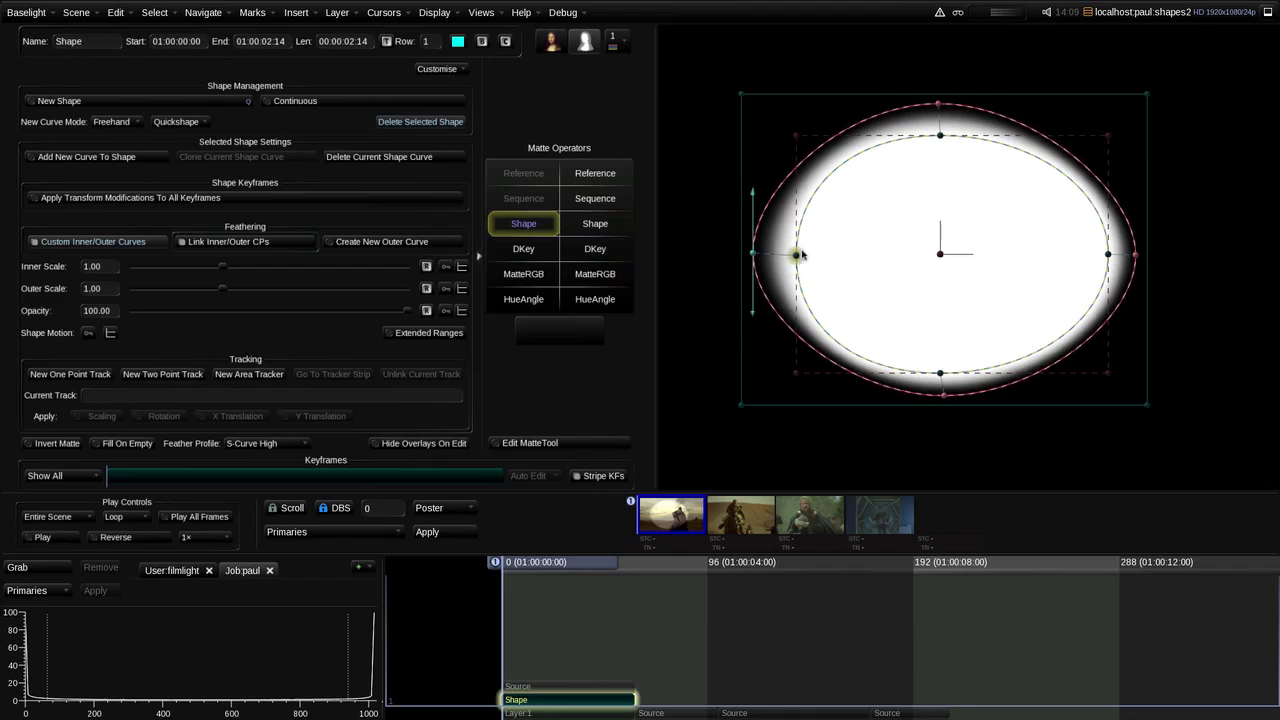
{"action": "mouse_move", "coordinate": [796, 256]}
{"action": "left_mouse_down"}
{"action": "mouse_move", "coordinate": [843, 251]}
{"action": "mouse_move", "coordinate": [814, 254]}
{"action": "left_mouse_up"}
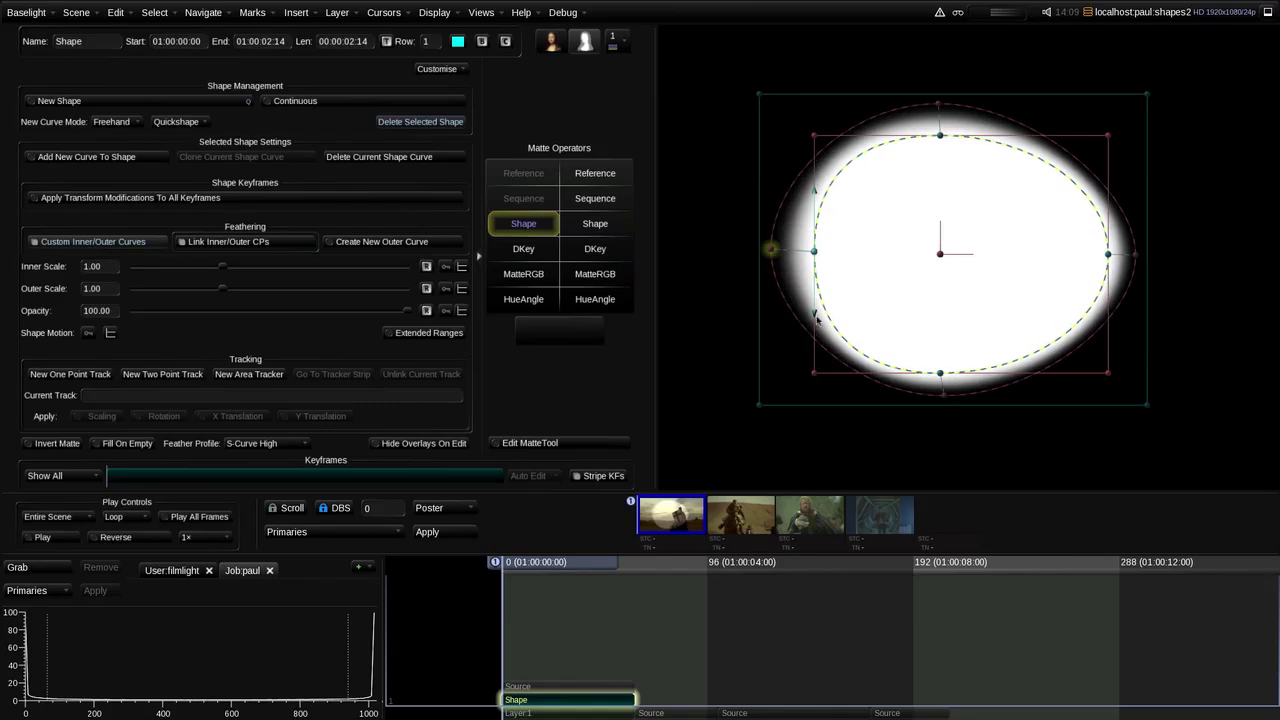
{"action": "mouse_move", "coordinate": [826, 318]}
{"action": "left_mouse_down"}
{"action": "mouse_move", "coordinate": [774, 323]}
{"action": "mouse_move", "coordinate": [803, 316]}
{"action": "left_mouse_up"}
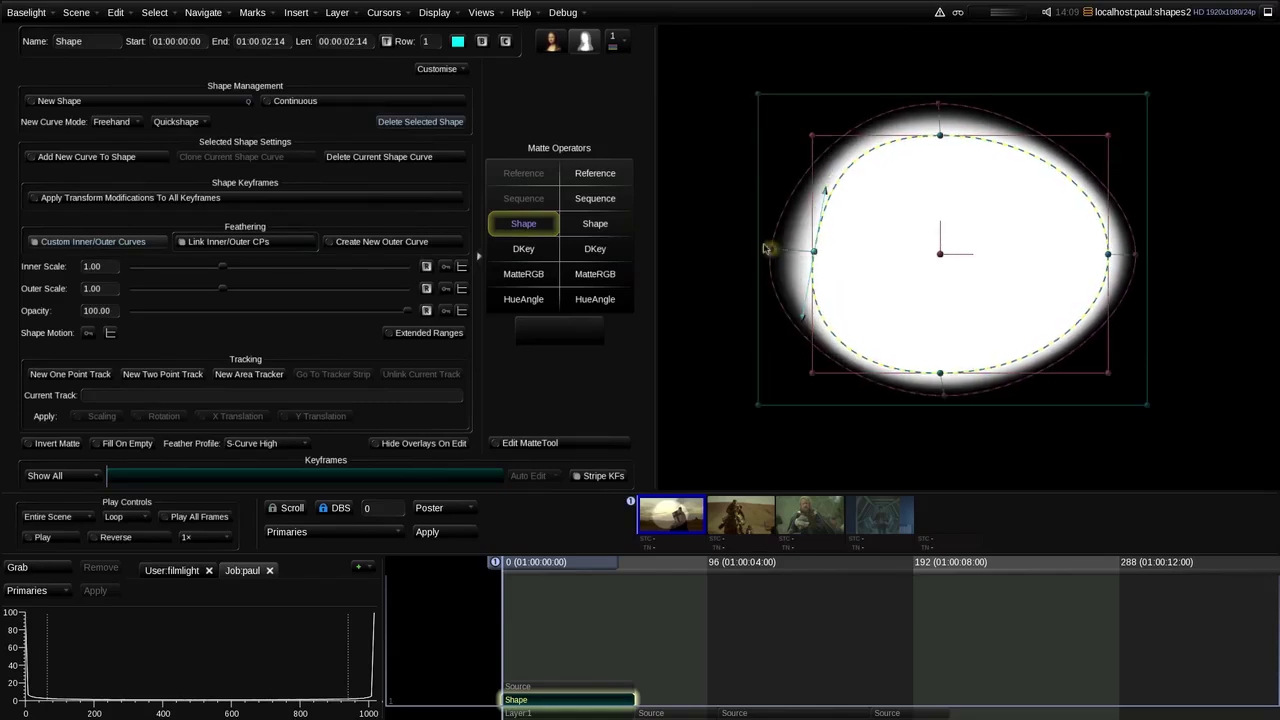
{"action": "left_click_drag", "start_coordinate": [771, 256], "coordinate": [762, 255]}
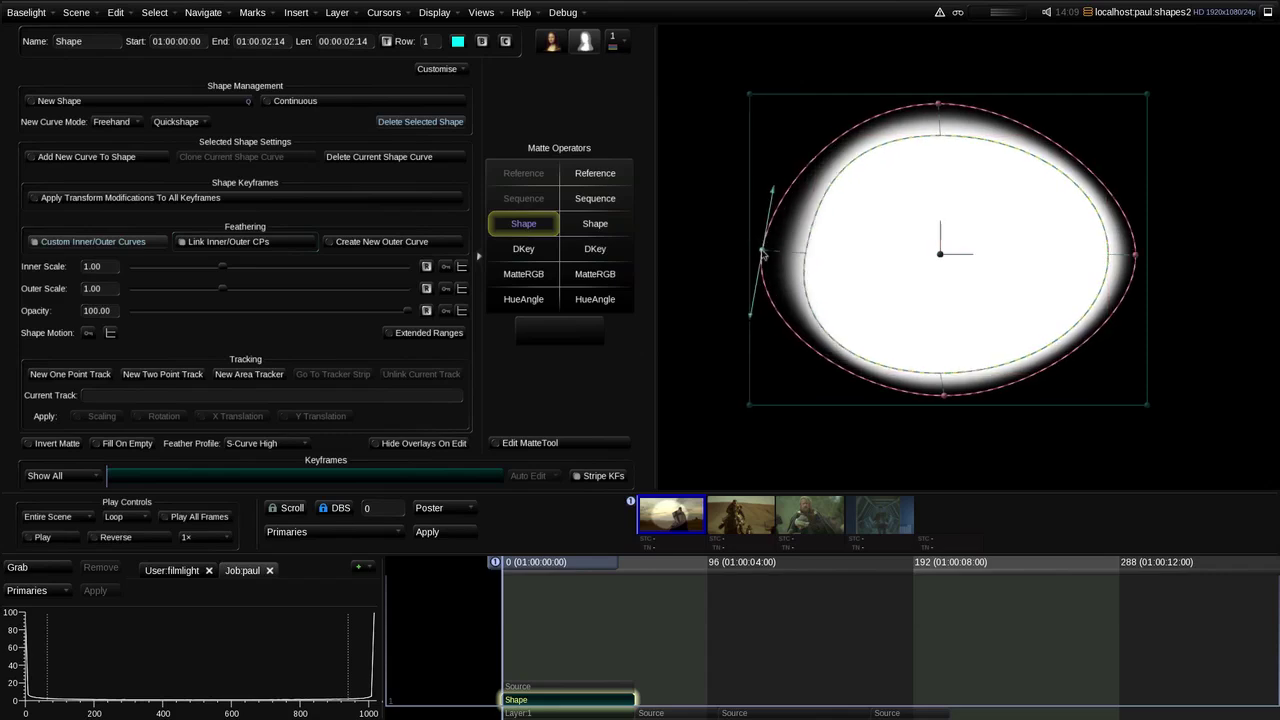
{"action": "left_click_drag", "start_coordinate": [939, 135], "coordinate": [940, 108]}
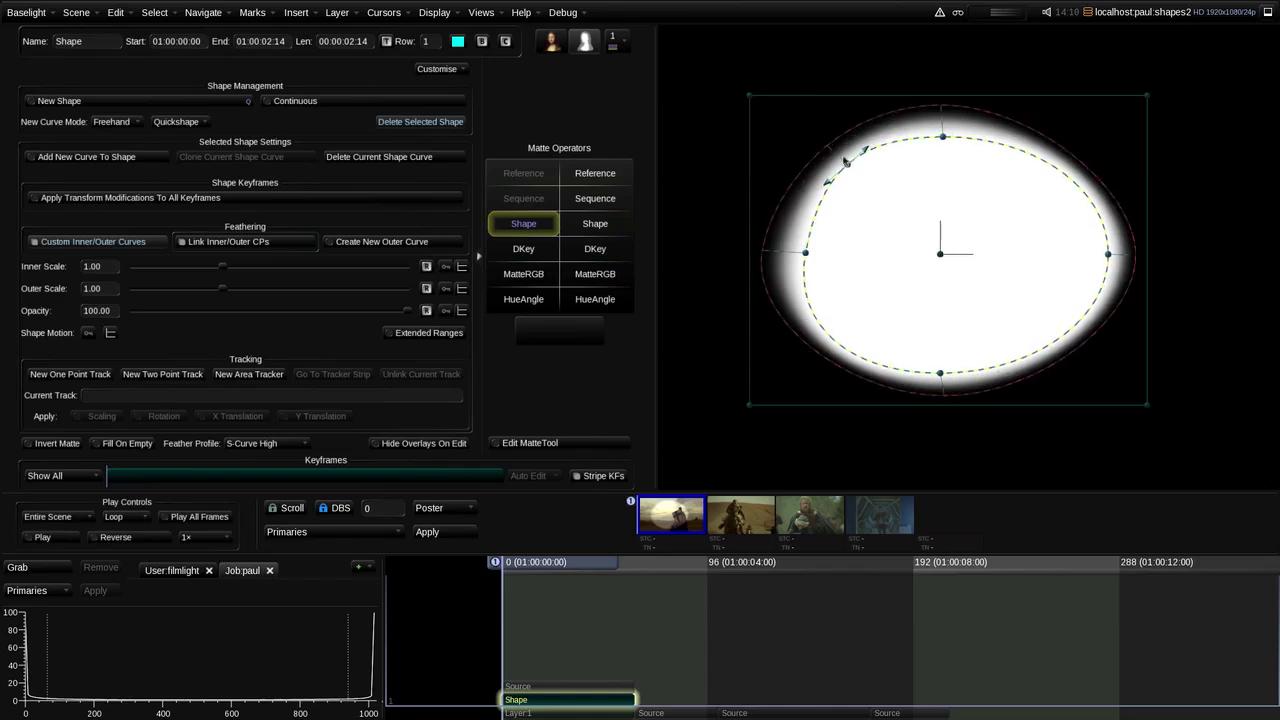
Step: Add linked control points at the upper left and upper right of the curves, and stretch the whole shape slightly taller
{"action": "left_click_drag", "start_coordinate": [845, 161], "coordinate": [839, 165]}
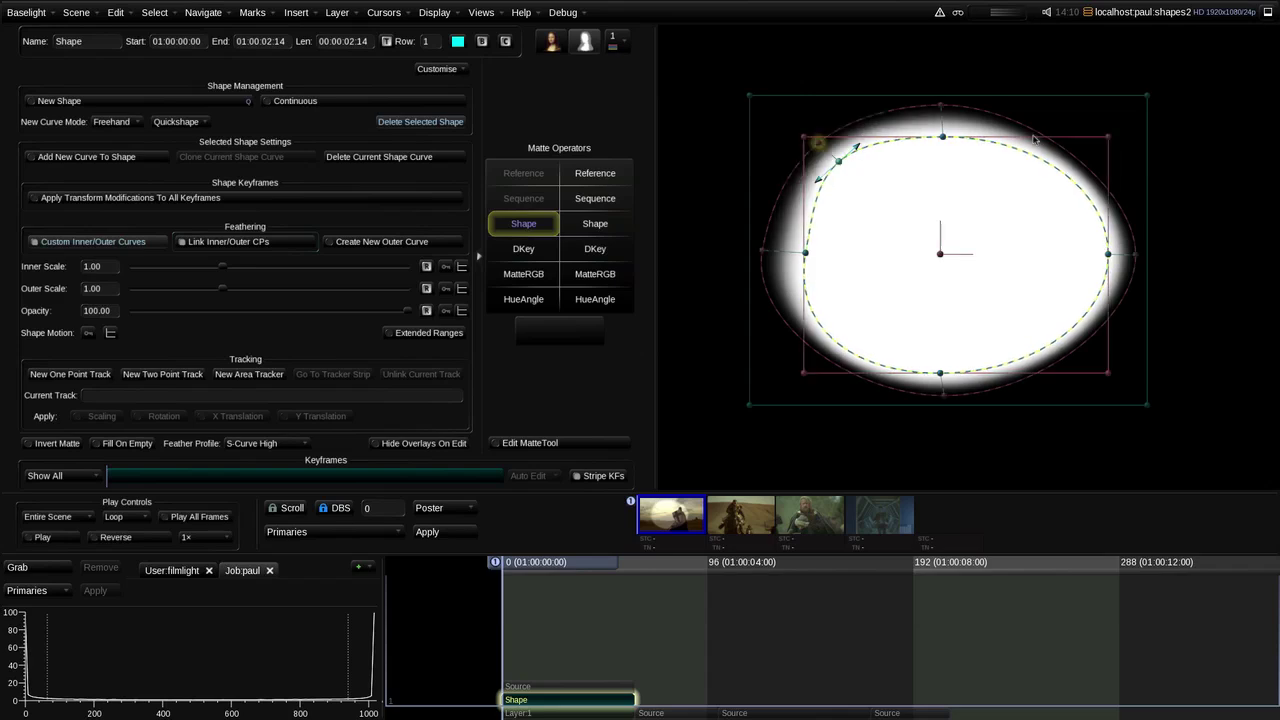
{"action": "left_click_drag", "start_coordinate": [1050, 128], "coordinate": [1064, 131]}
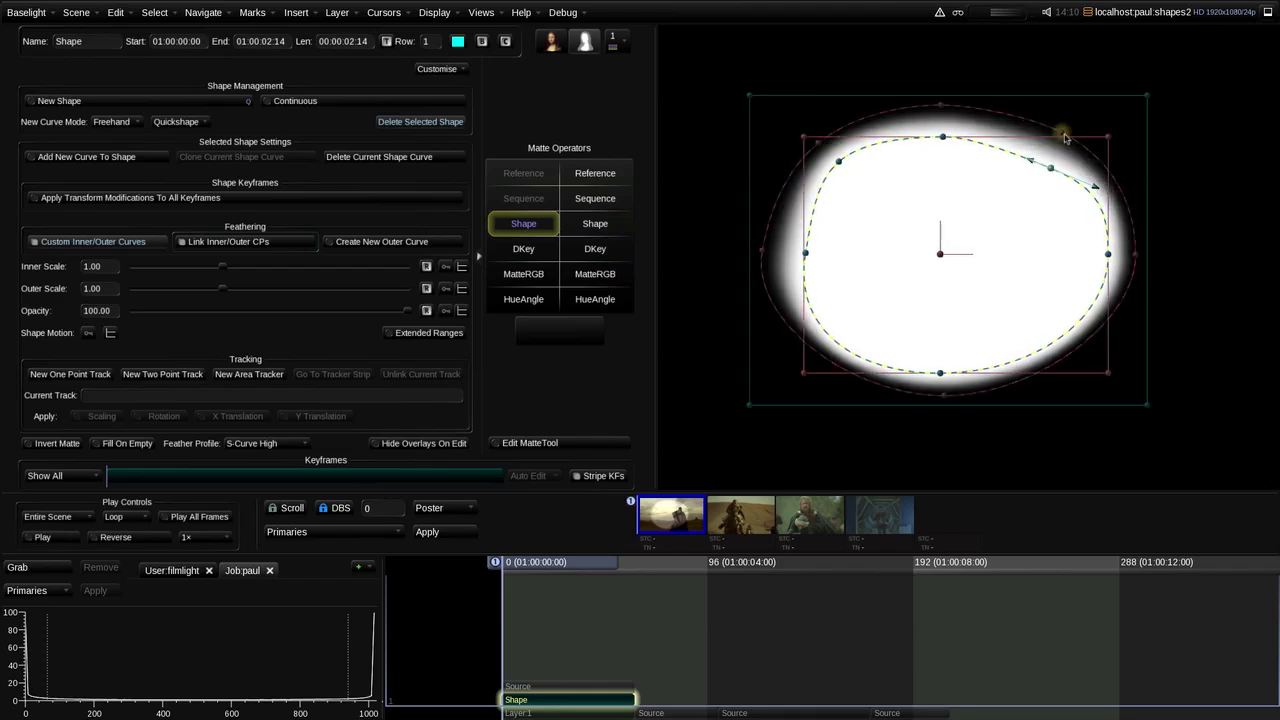
{"action": "left_click_drag", "start_coordinate": [1063, 131], "coordinate": [1074, 130]}
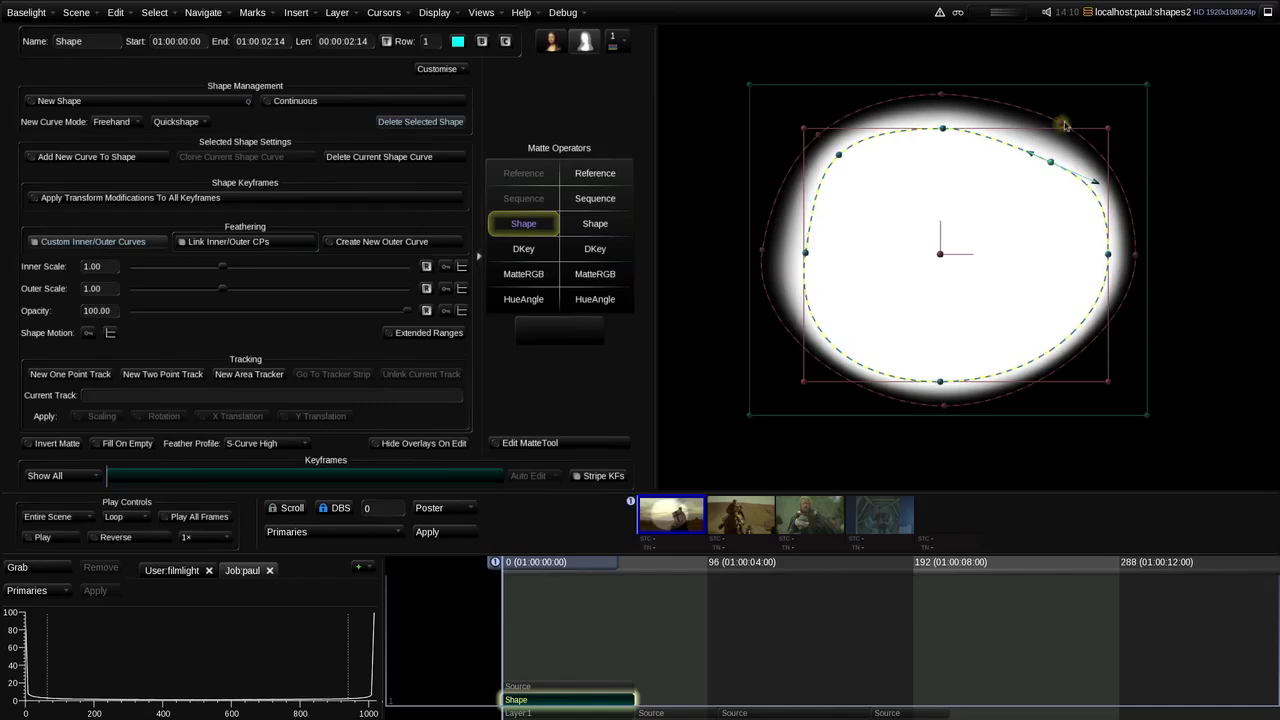
Step: Widen the feather at the upper right by moving the outer control point outward and its linked inner point inward
{"action": "left_click", "coordinate": [1065, 119]}
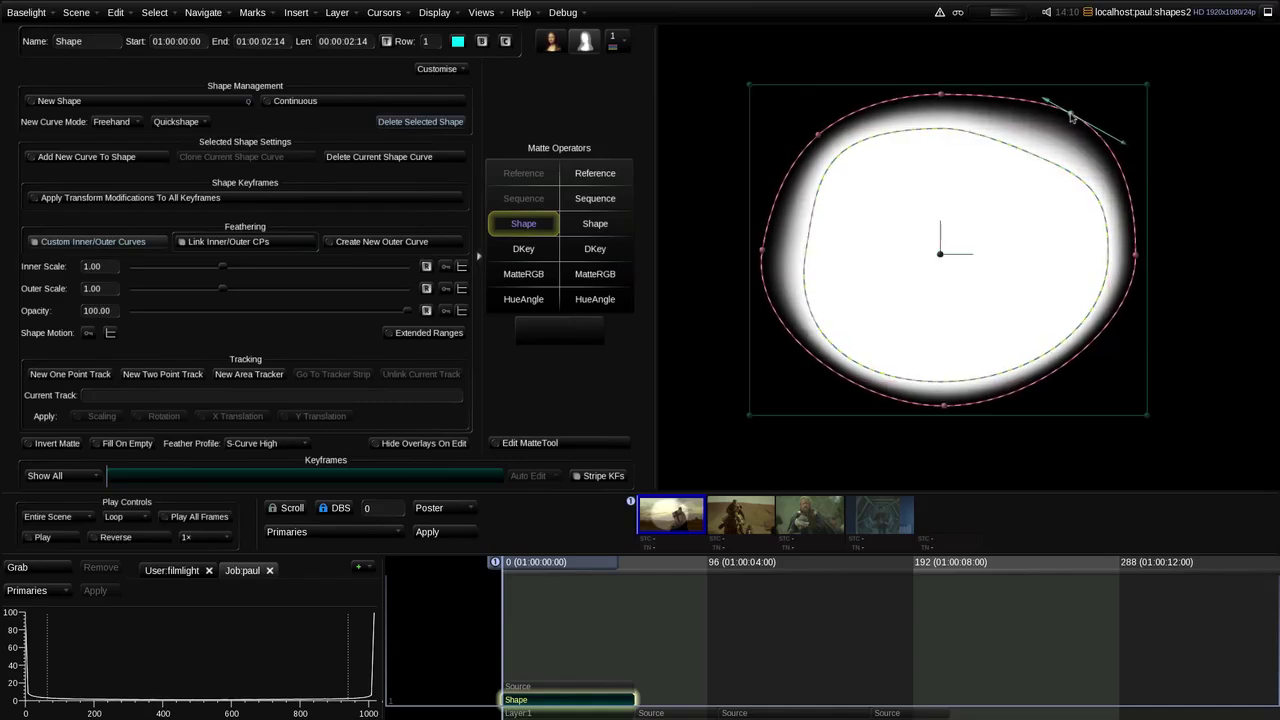
{"action": "left_click", "coordinate": [1049, 168]}
{"action": "left_click_drag", "start_coordinate": [1049, 168], "coordinate": [1037, 181]}
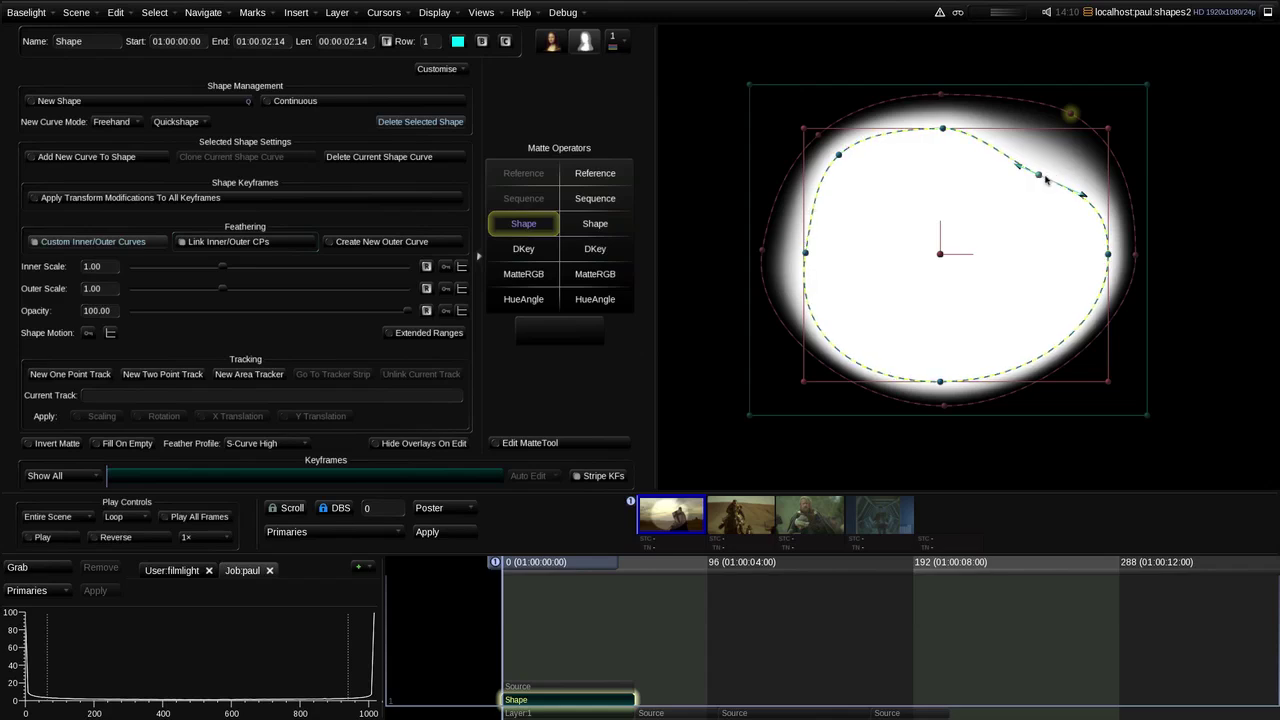
Step: Move the upper-right linked pair slightly outward, and add then delete a linked control point between it and the top pair
{"action": "left_click_drag", "start_coordinate": [1040, 179], "coordinate": [1051, 170]}
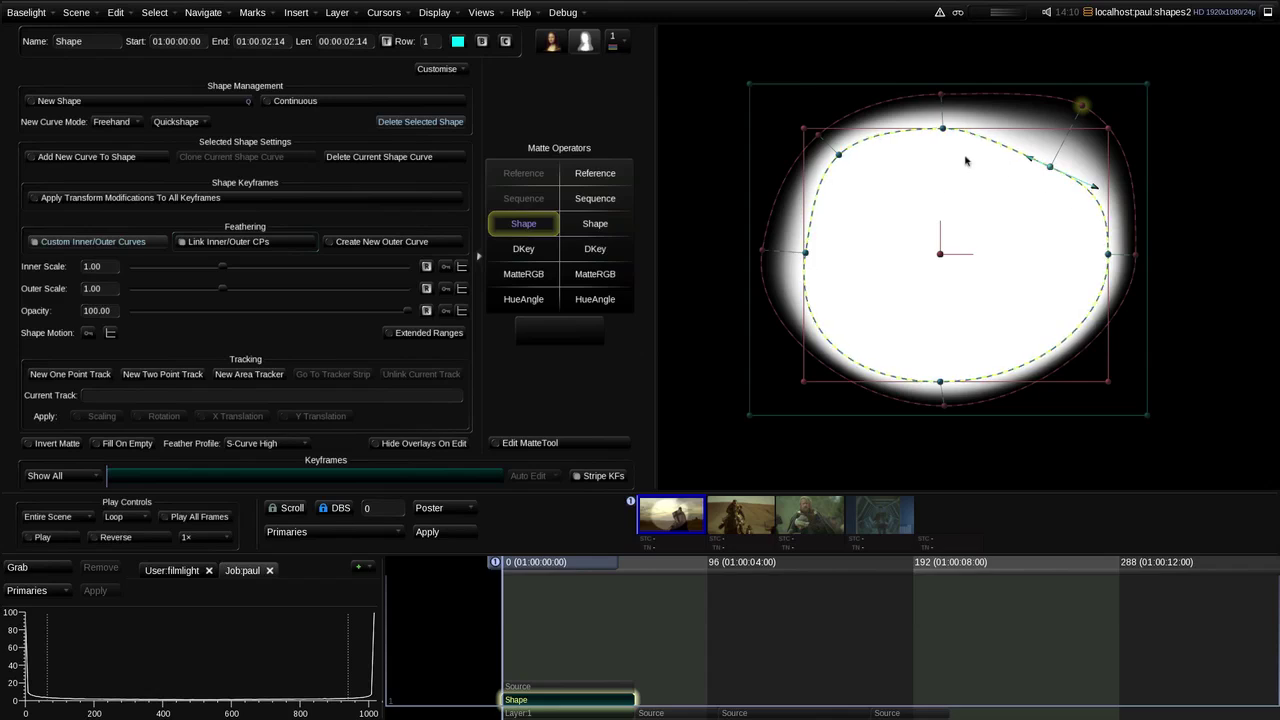
{"action": "left_click", "coordinate": [997, 151]}
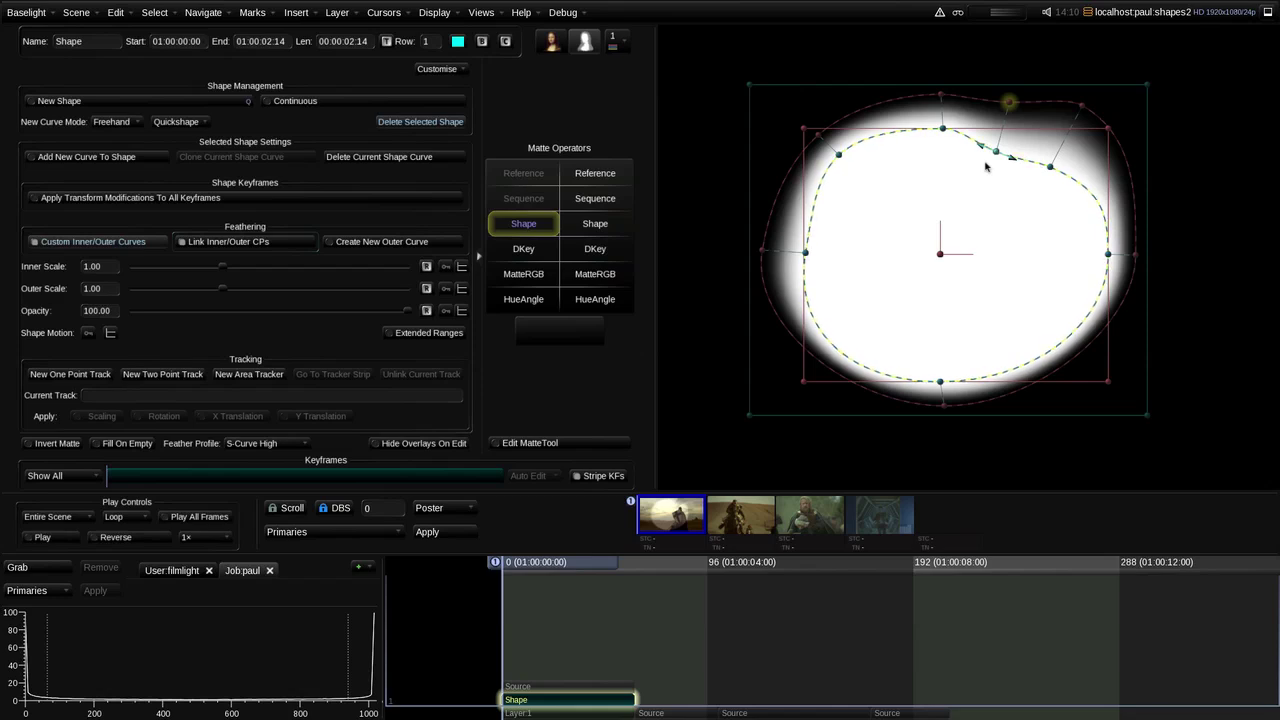
{"action": "key", "text": "ctrl+BackSpace"}
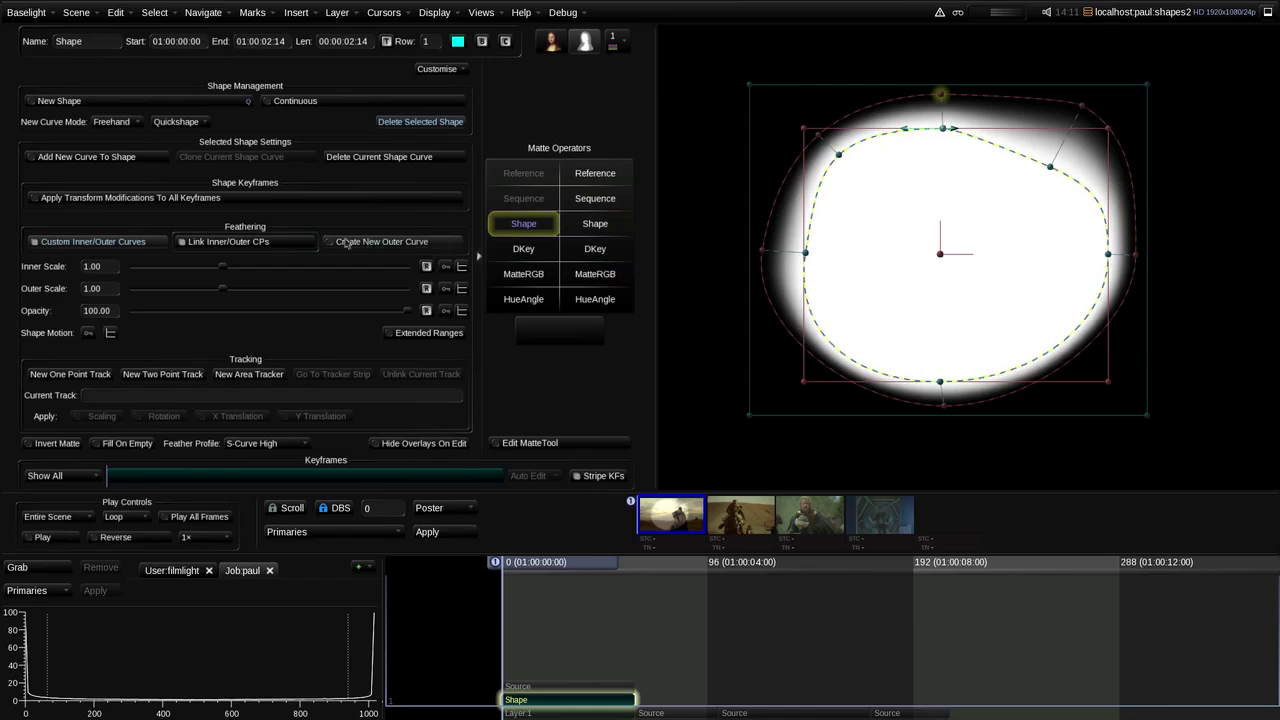
Step: Unlink the inner and outer control points, and add points along the outer curve's lower left, pulling them outward and inward
{"action": "left_click", "coordinate": [254, 244]}
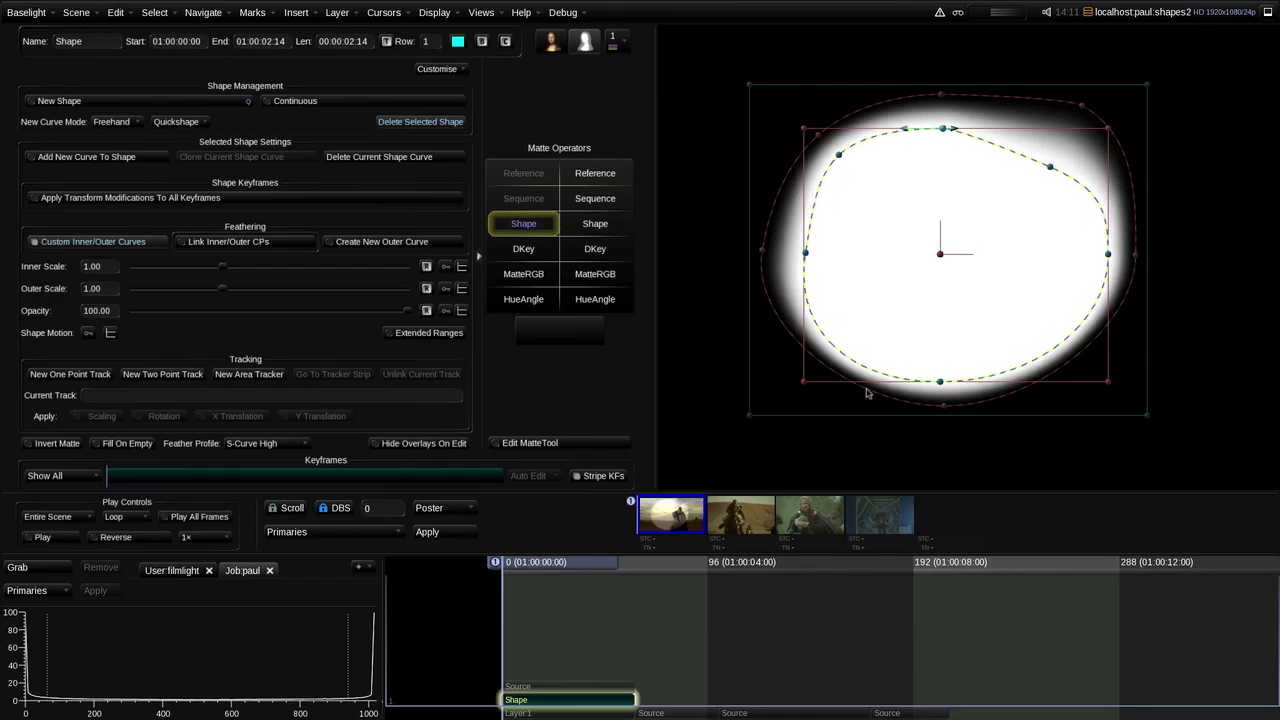
{"action": "left_click", "coordinate": [867, 393]}
{"action": "left_click", "coordinate": [850, 407]}
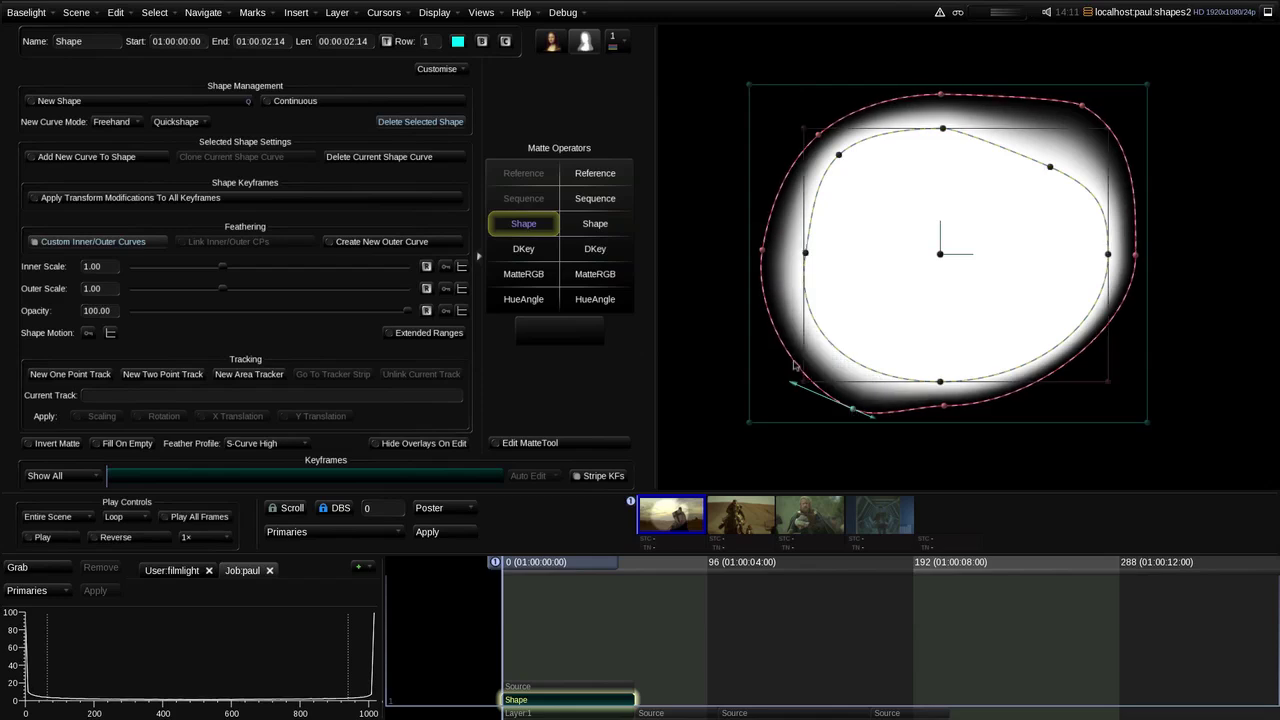
{"action": "left_click", "coordinate": [798, 329]}
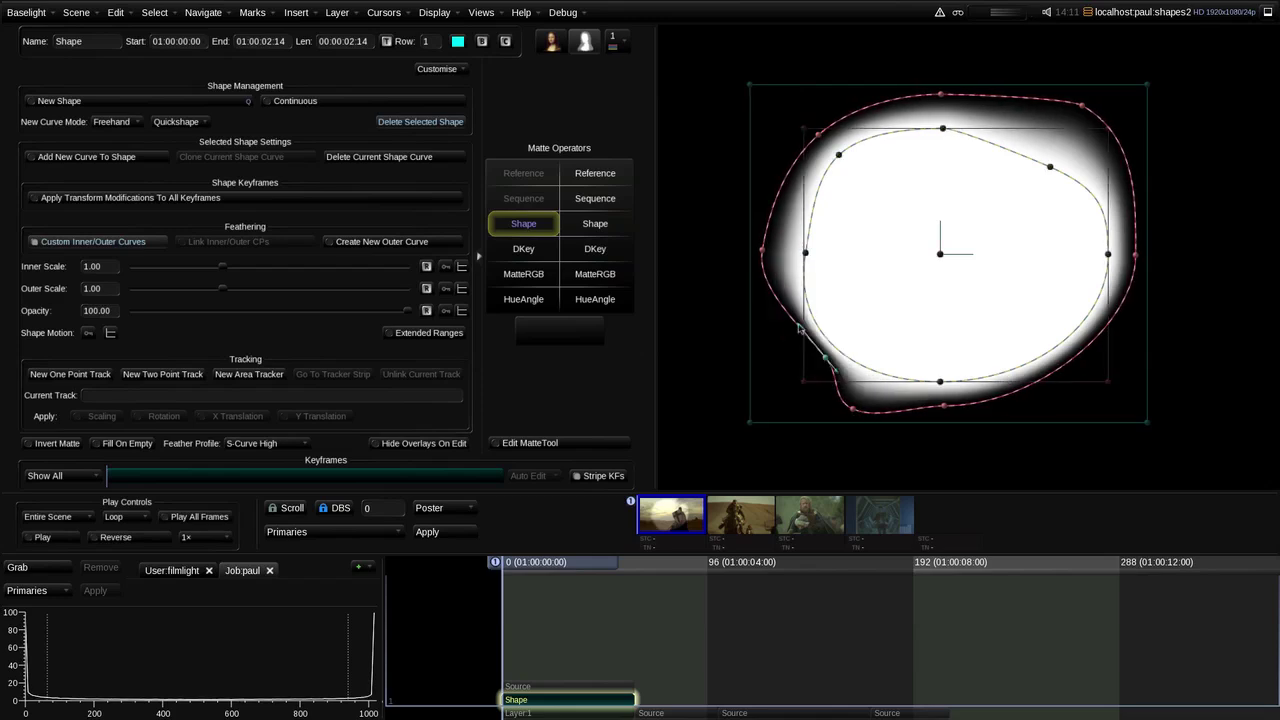
{"action": "left_click_drag", "start_coordinate": [789, 318], "coordinate": [758, 341]}
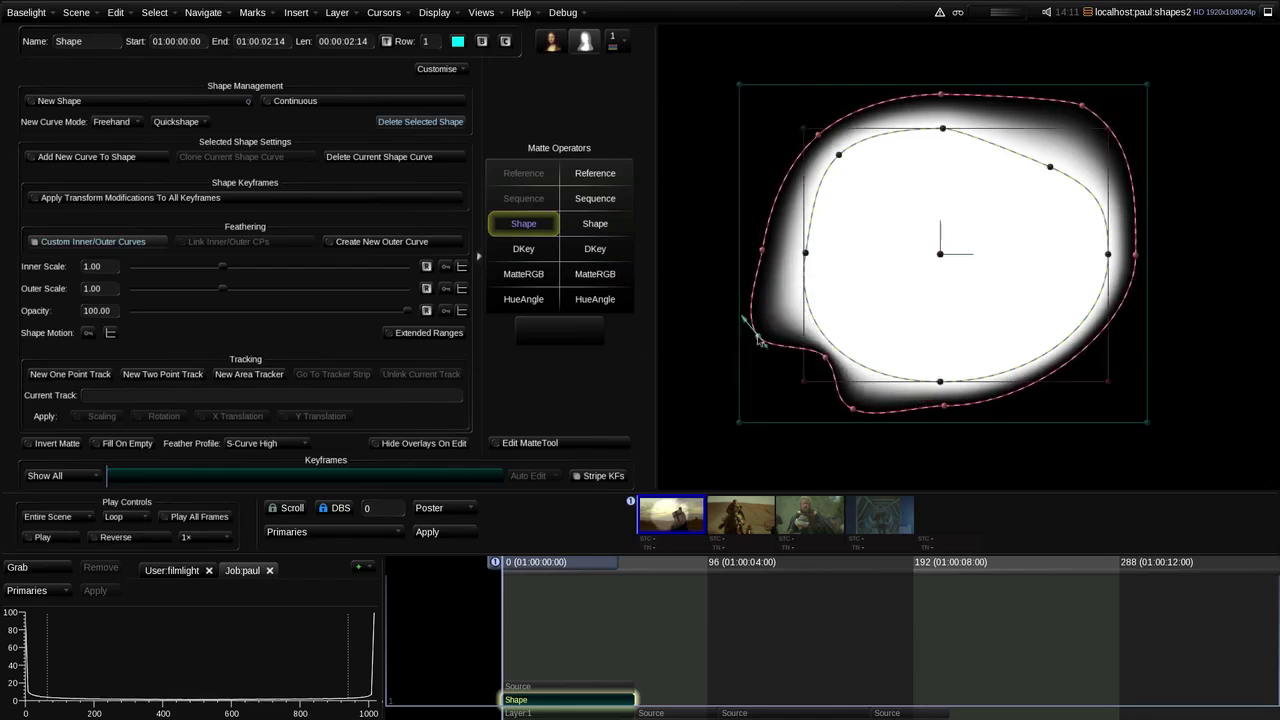
{"action": "left_click_drag", "start_coordinate": [753, 293], "coordinate": [785, 294]}
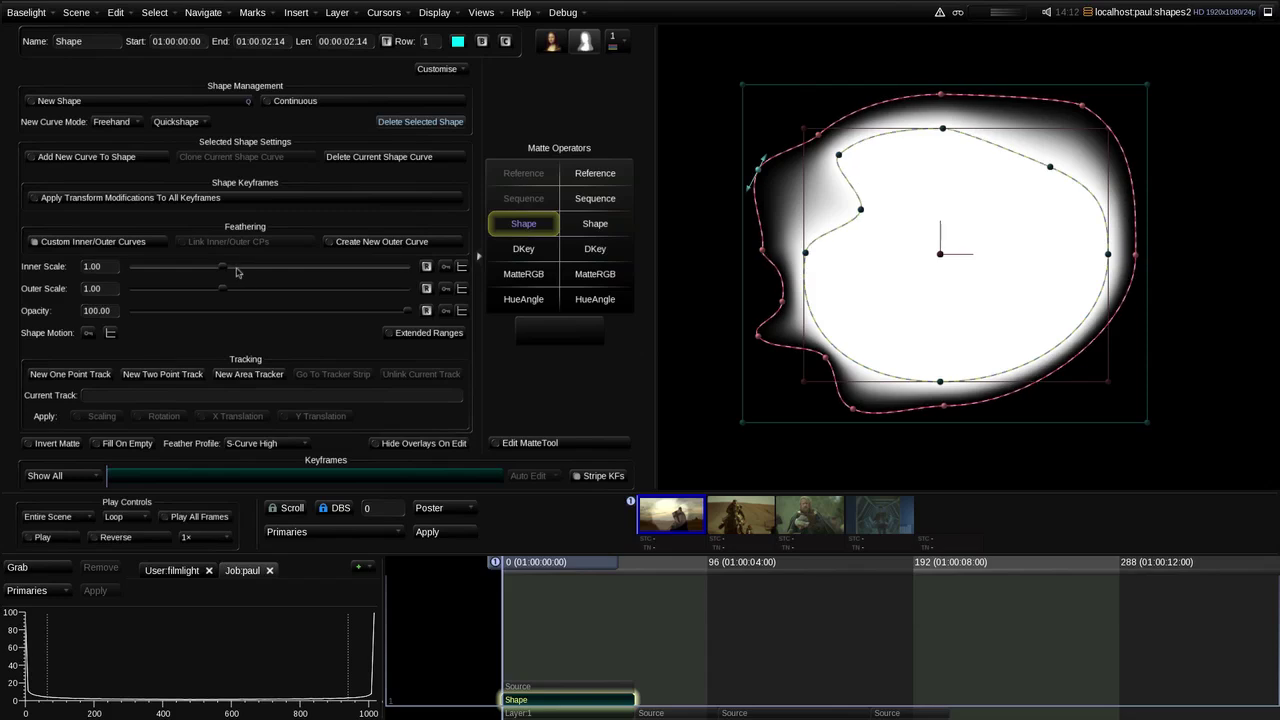
Step: Set the inner scale to 0.52 and the outer scale to 0.95, and move the outer curve's left-side points outward as a group
{"action": "mouse_move", "coordinate": [223, 271]}
{"action": "left_mouse_down"}
{"action": "mouse_move", "coordinate": [177, 268]}
{"action": "mouse_move", "coordinate": [245, 290]}
{"action": "mouse_move", "coordinate": [204, 292]}
{"action": "mouse_move", "coordinate": [221, 292]}
{"action": "left_mouse_up"}
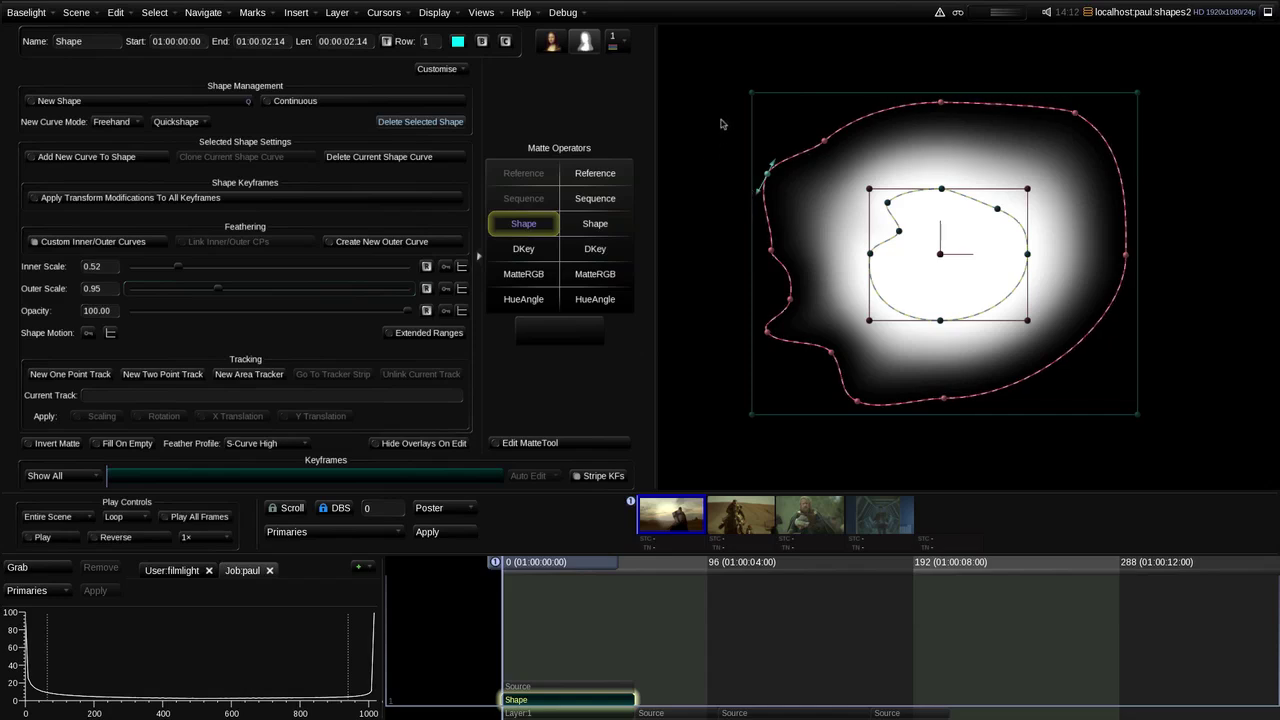
{"action": "left_click_drag", "start_coordinate": [725, 103], "coordinate": [906, 423]}
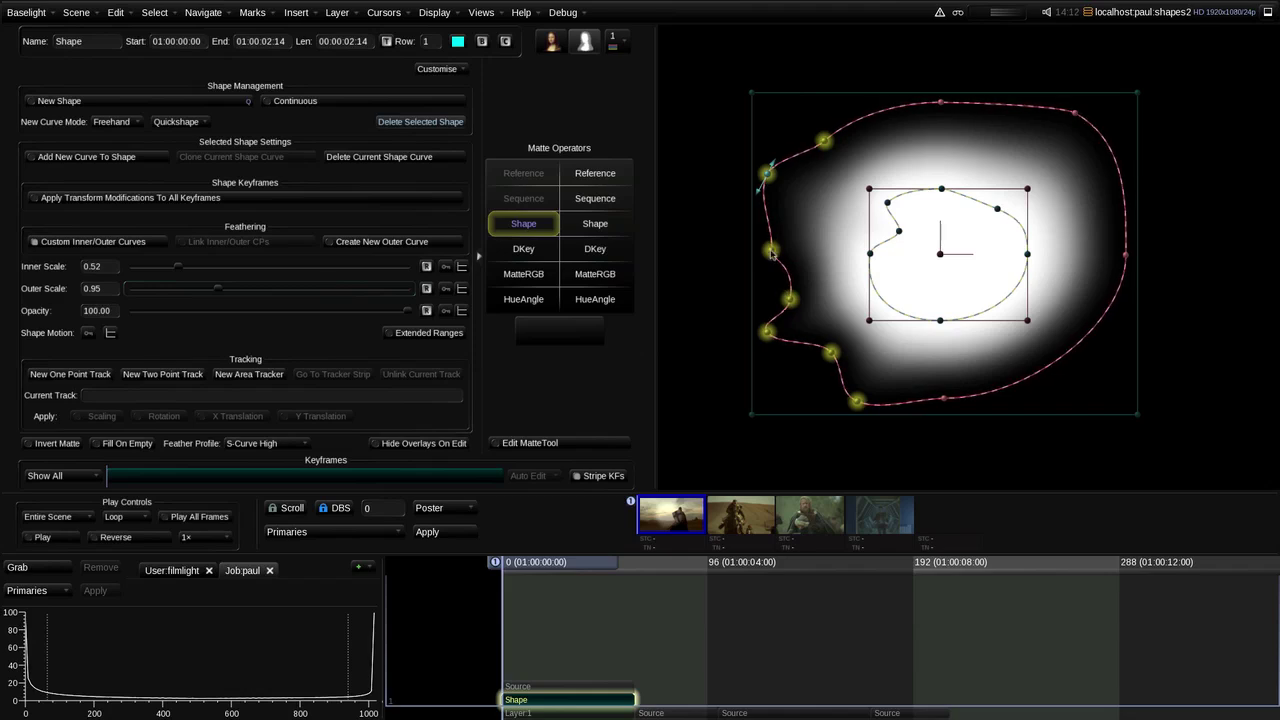
{"action": "mouse_move", "coordinate": [772, 254]}
{"action": "left_mouse_down"}
{"action": "mouse_move", "coordinate": [722, 220]}
{"action": "mouse_move", "coordinate": [760, 244]}
{"action": "left_mouse_up"}
Step: Remove the lower-left notch point from the selection, add the rightmost outer point, and move the selected outer points down together
{"action": "left_click", "coordinate": [899, 232]}
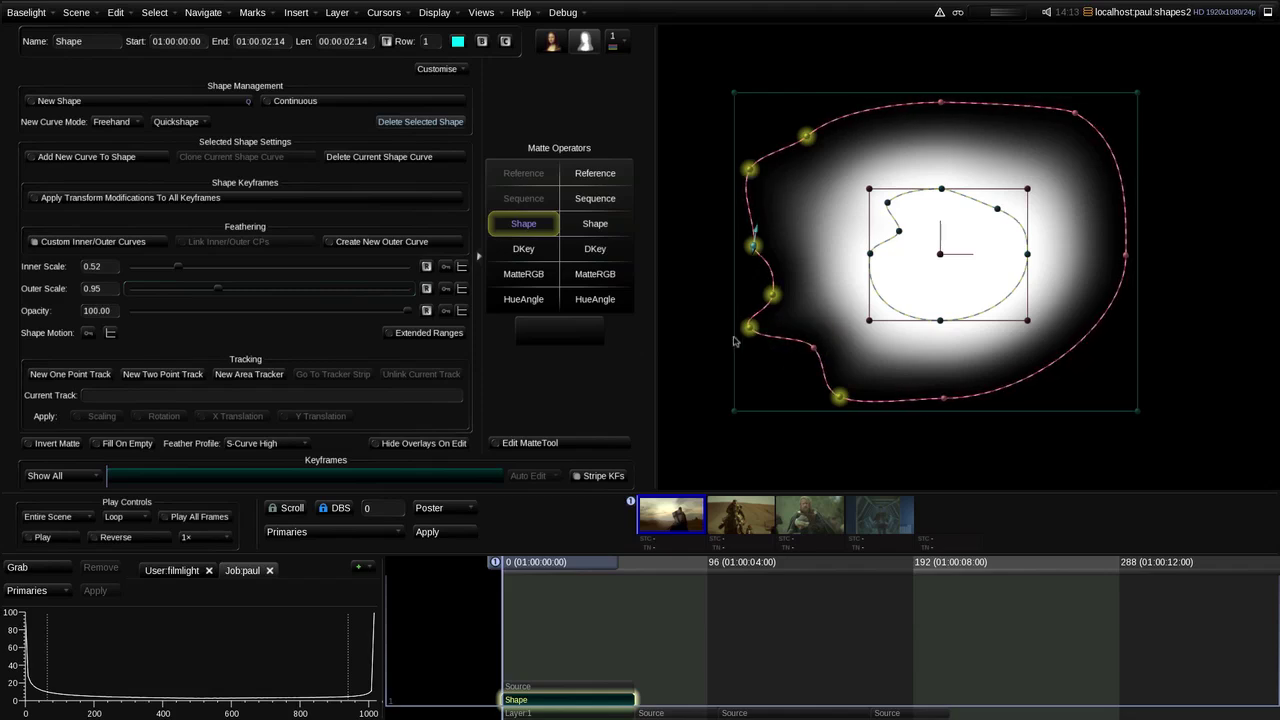
{"action": "left_click_drag", "start_coordinate": [752, 328], "coordinate": [757, 340]}
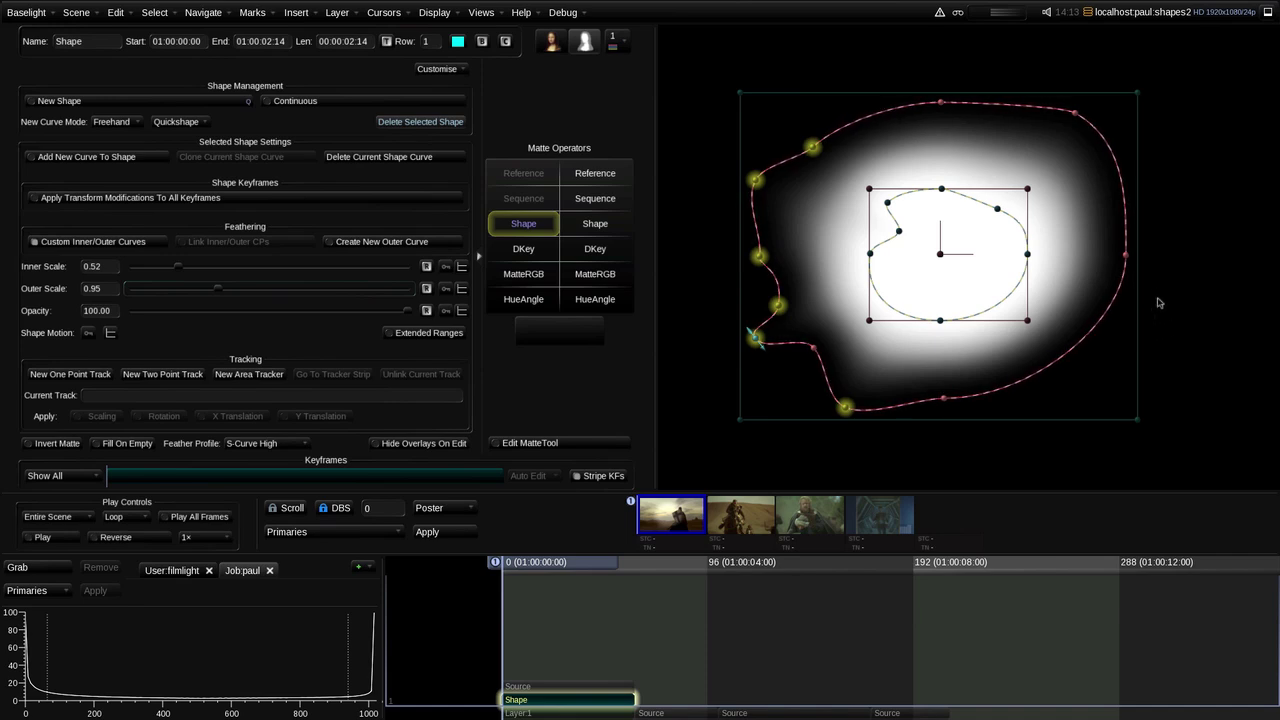
{"action": "left_click_drag", "start_coordinate": [1147, 295], "coordinate": [1078, 180]}
{"action": "left_click_drag", "start_coordinate": [1126, 255], "coordinate": [1122, 291]}
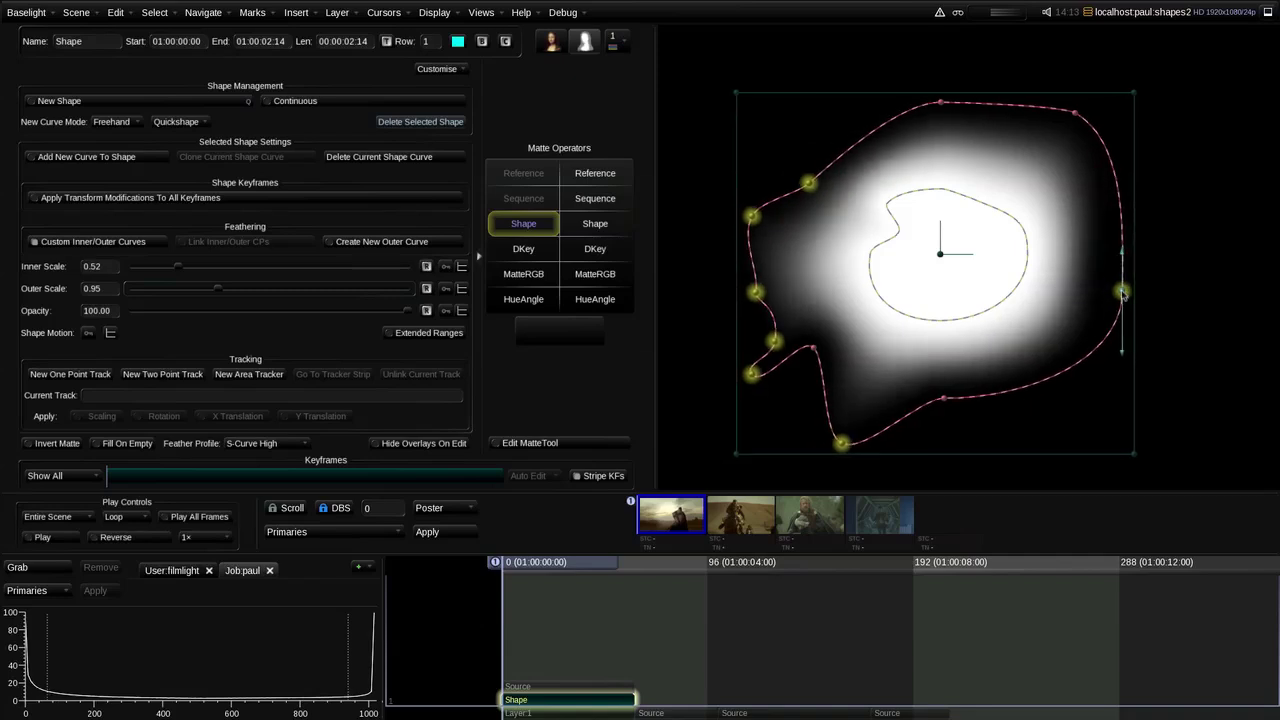
{"action": "left_click", "coordinate": [880, 234]}
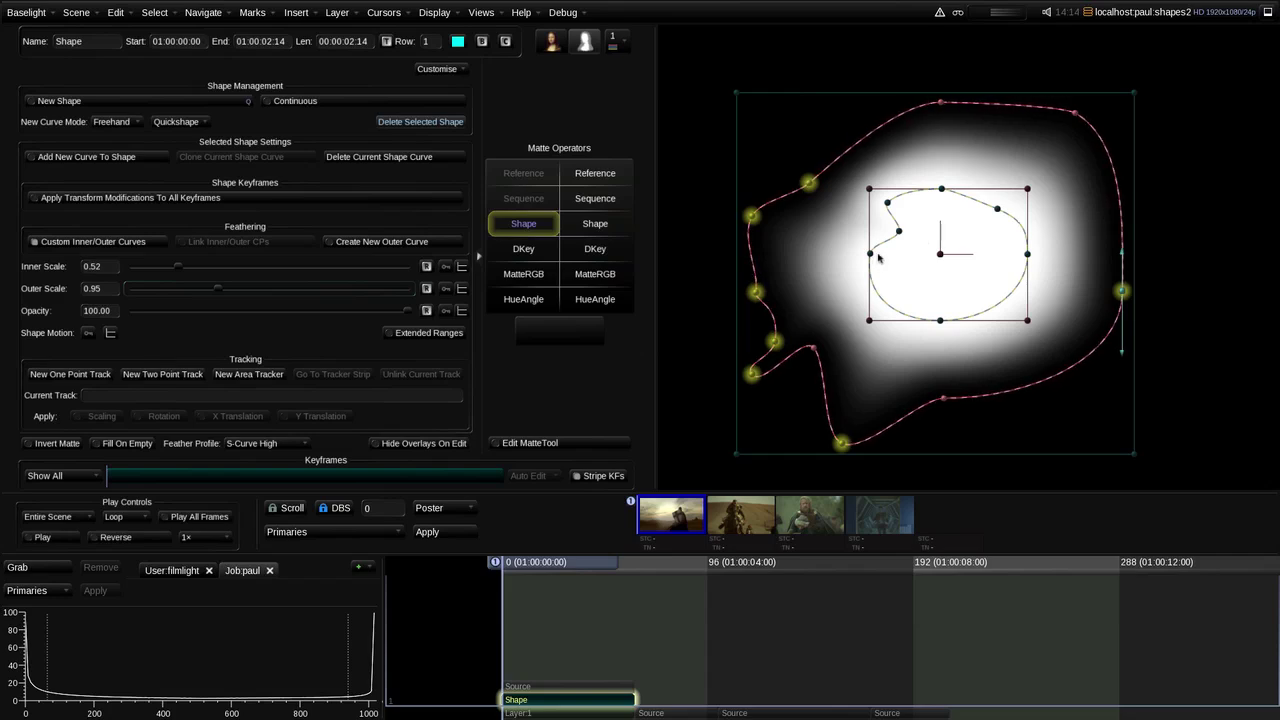
{"action": "left_click", "coordinate": [1082, 436]}
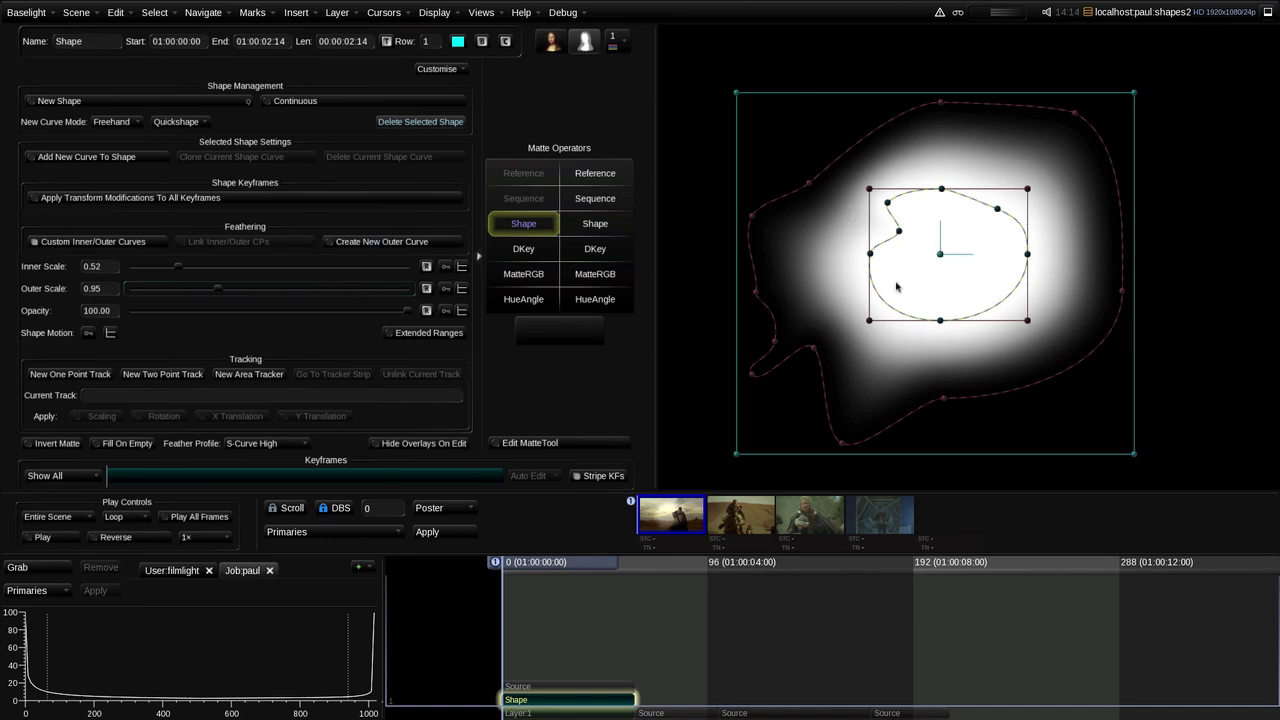
Step: Create a new outer curve by drawing a closed, wavy freehand outline around the inner curve
{"action": "left_click", "coordinate": [405, 243]}
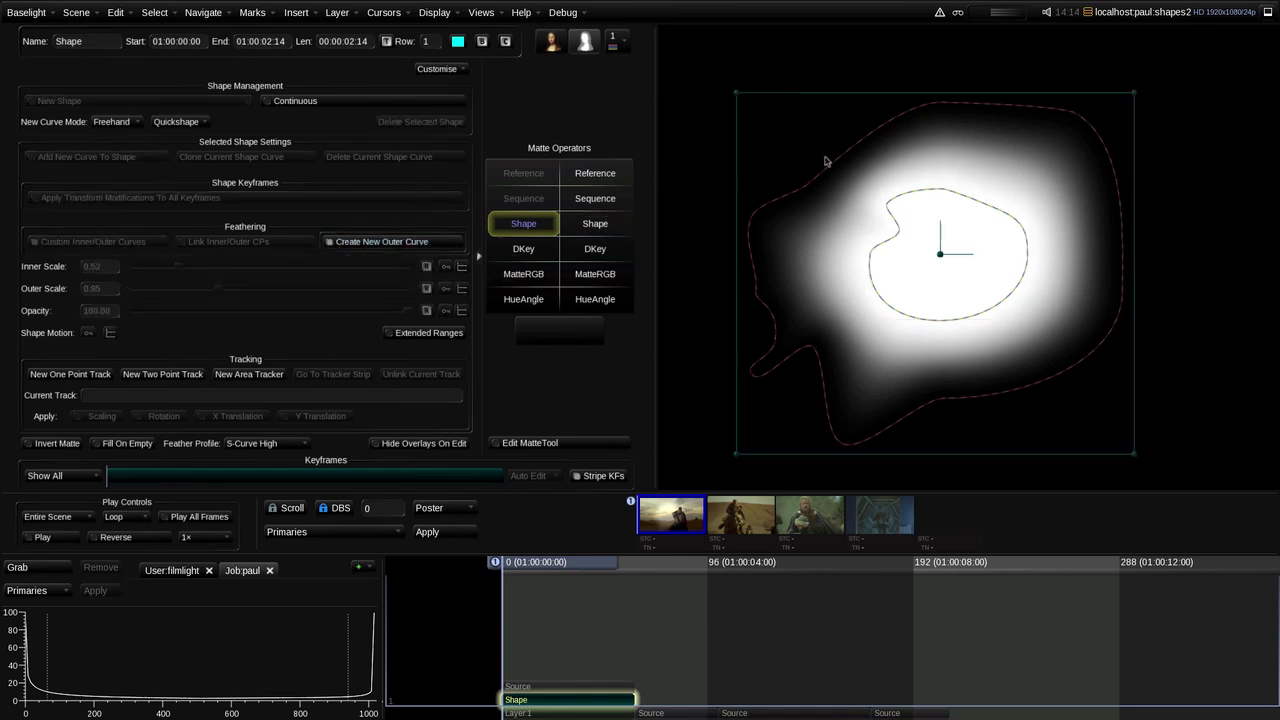
{"action": "mouse_move", "coordinate": [767, 177]}
{"action": "left_mouse_down"}
{"action": "mouse_move", "coordinate": [814, 141]}
{"action": "mouse_move", "coordinate": [871, 145]}
{"action": "mouse_move", "coordinate": [954, 119]}
{"action": "mouse_move", "coordinate": [998, 135]}
{"action": "mouse_move", "coordinate": [1040, 119]}
{"action": "mouse_move", "coordinate": [1117, 168]}
{"action": "left_mouse_up"}
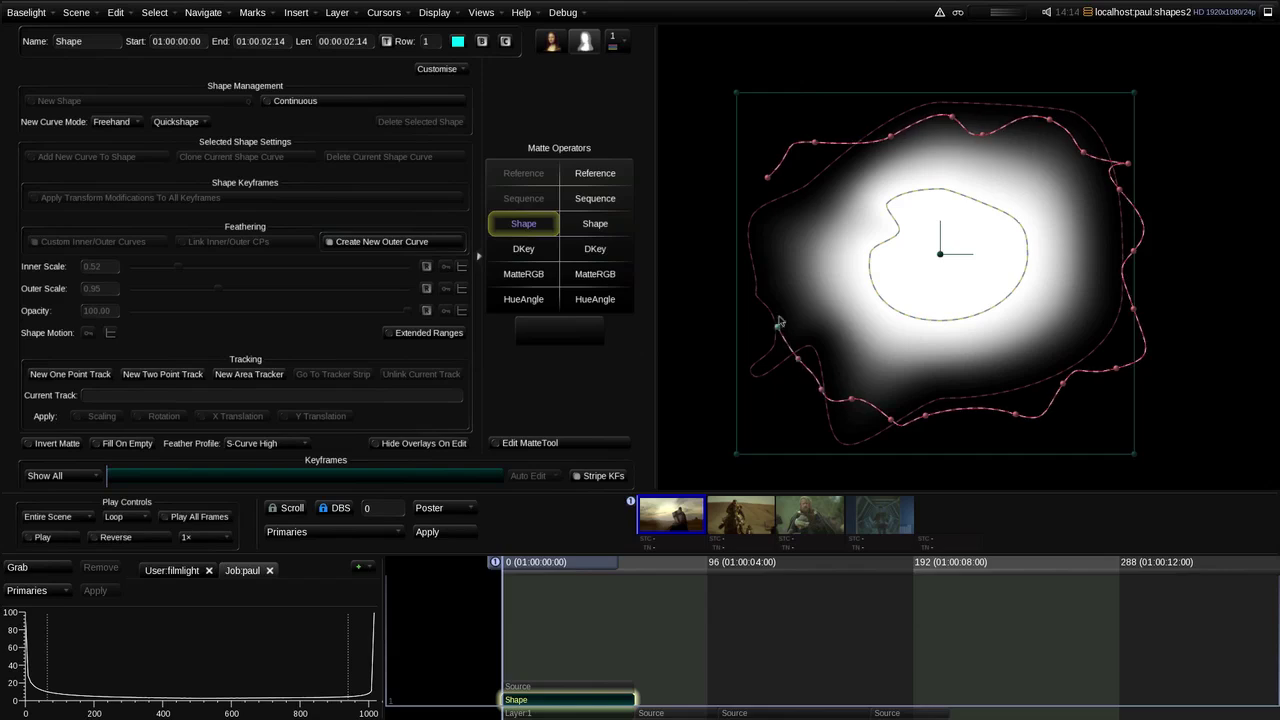
{"action": "left_click_drag", "start_coordinate": [786, 271], "coordinate": [779, 202]}
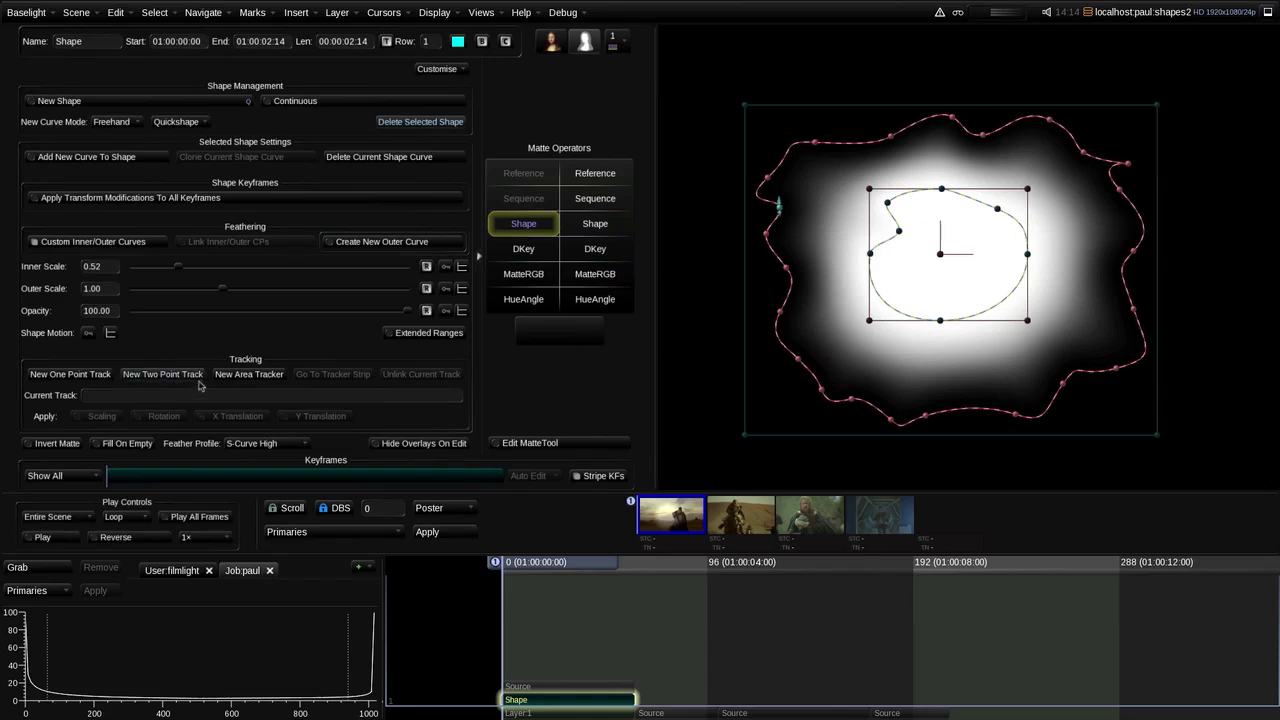
Step: Set a shape motion keyframe on the first frame and choose Linear interpolation
{"action": "left_click", "coordinate": [87, 334]}
{"action": "left_click", "coordinate": [110, 333]}
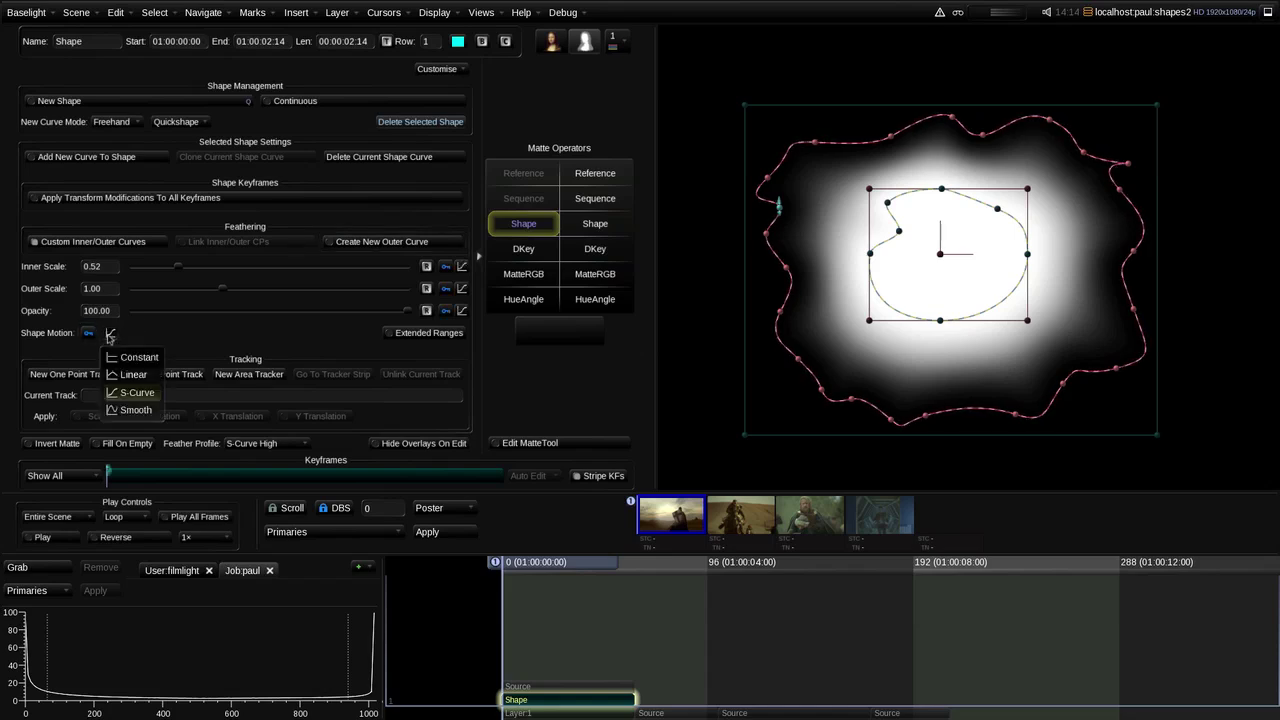
{"action": "left_click", "coordinate": [139, 375]}
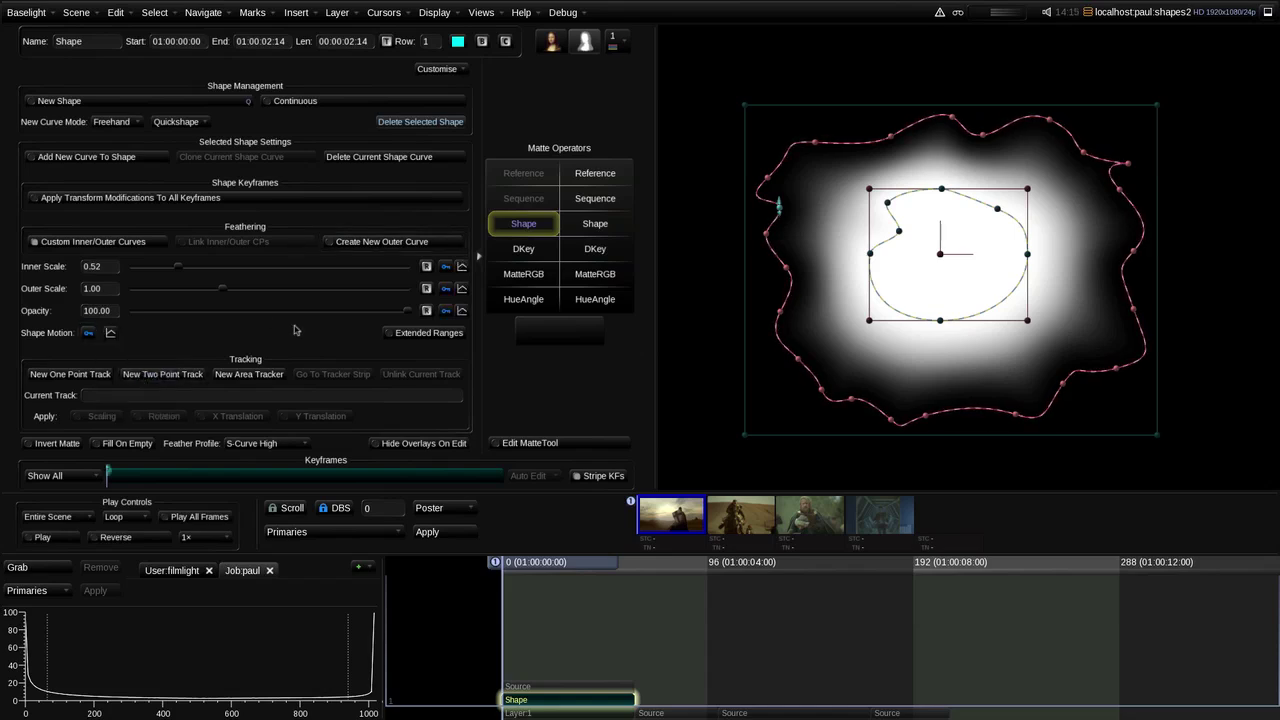
Step: Go to frame 54 and set the outer scale to 1.49
{"action": "left_click", "coordinate": [542, 564]}
{"action": "left_click_drag", "start_coordinate": [565, 566], "coordinate": [642, 566]}
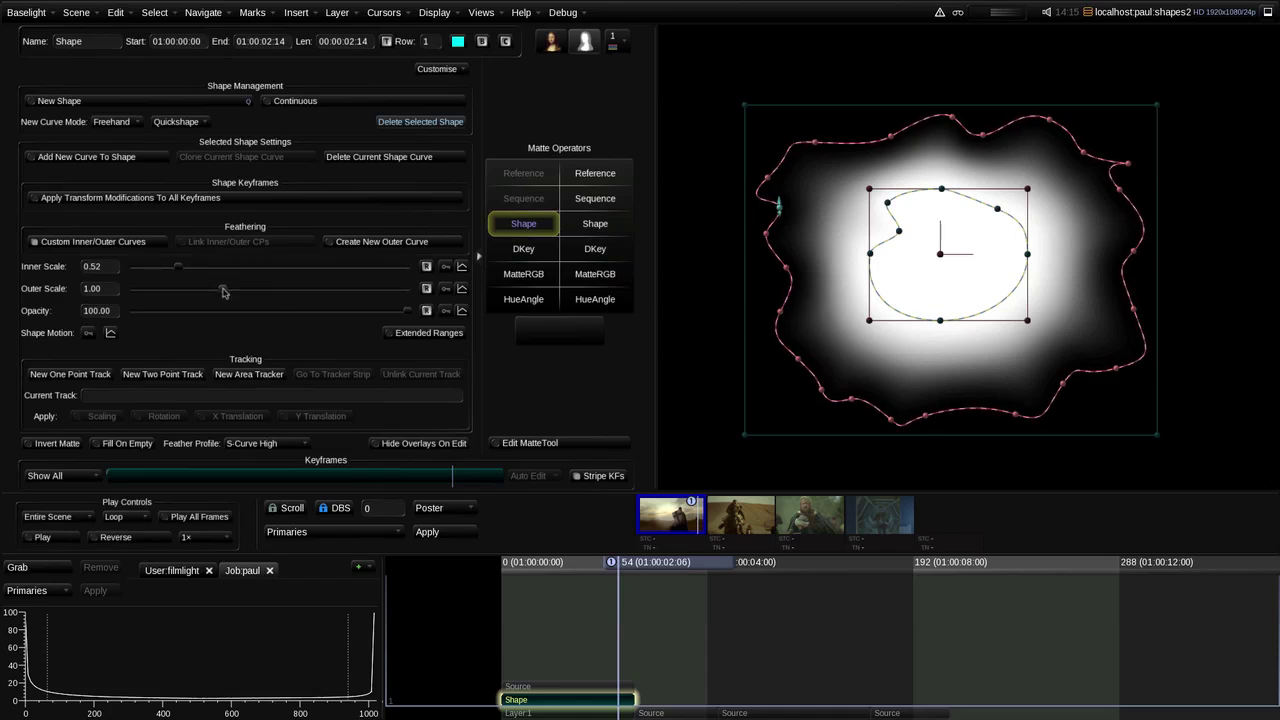
{"action": "mouse_move", "coordinate": [223, 291]}
{"action": "left_mouse_down"}
{"action": "mouse_move", "coordinate": [203, 292]}
{"action": "mouse_move", "coordinate": [269, 291]}
{"action": "left_mouse_up"}
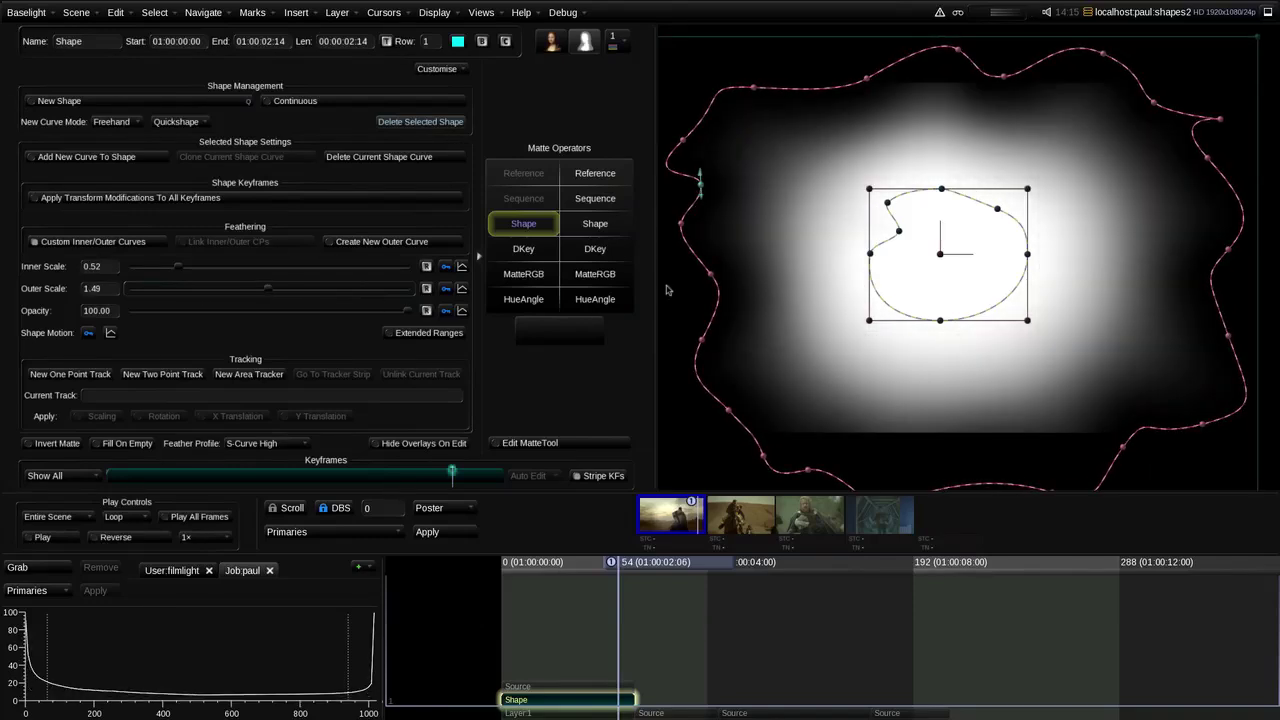
Step: Reshape the outer curve at frame 54 by pulling points on its left side and upper edge in towards the inner curve
{"action": "left_click_drag", "start_coordinate": [699, 344], "coordinate": [860, 368]}
{"action": "left_click_drag", "start_coordinate": [713, 278], "coordinate": [793, 214]}
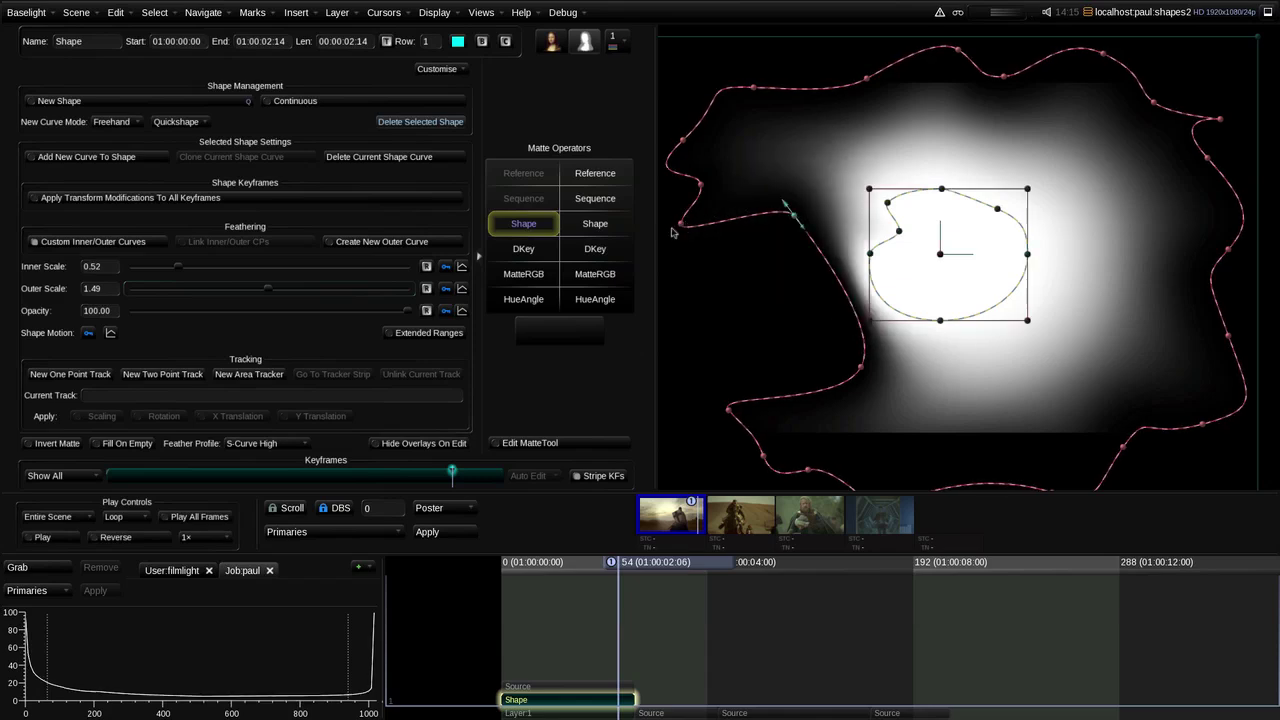
{"action": "left_click_drag", "start_coordinate": [682, 222], "coordinate": [663, 196]}
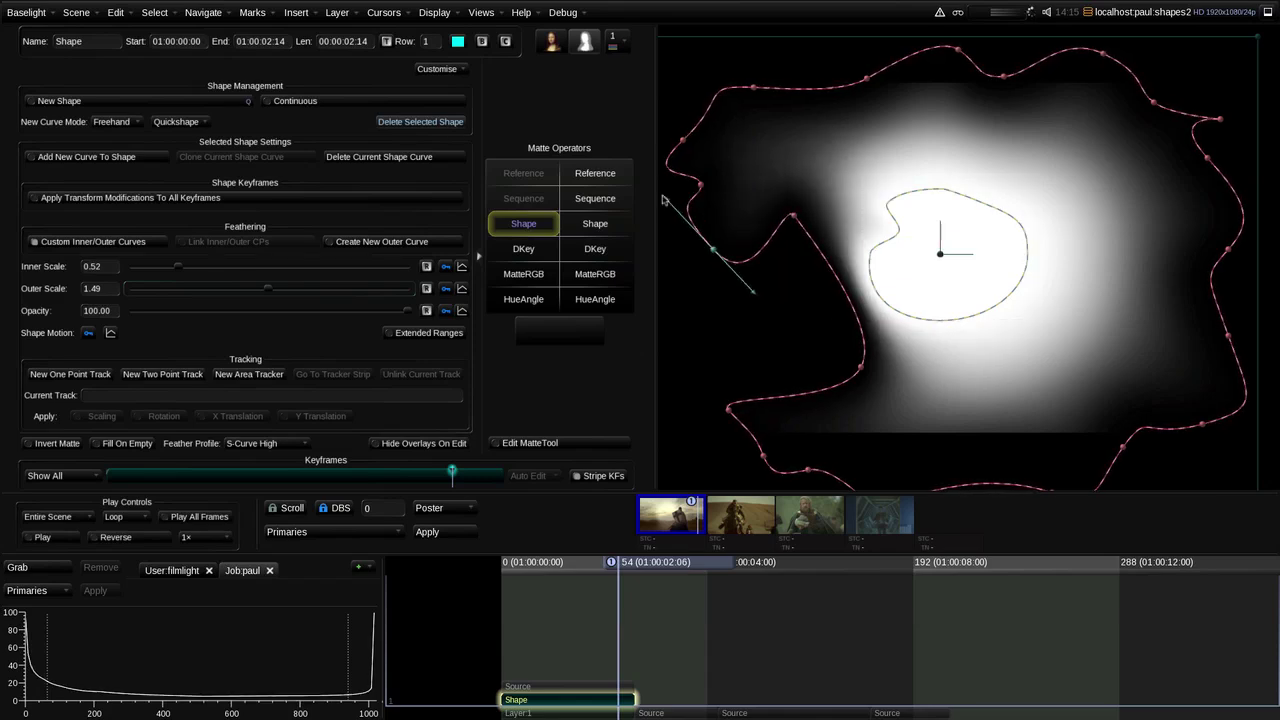
{"action": "left_click_drag", "start_coordinate": [817, 88], "coordinate": [820, 137]}
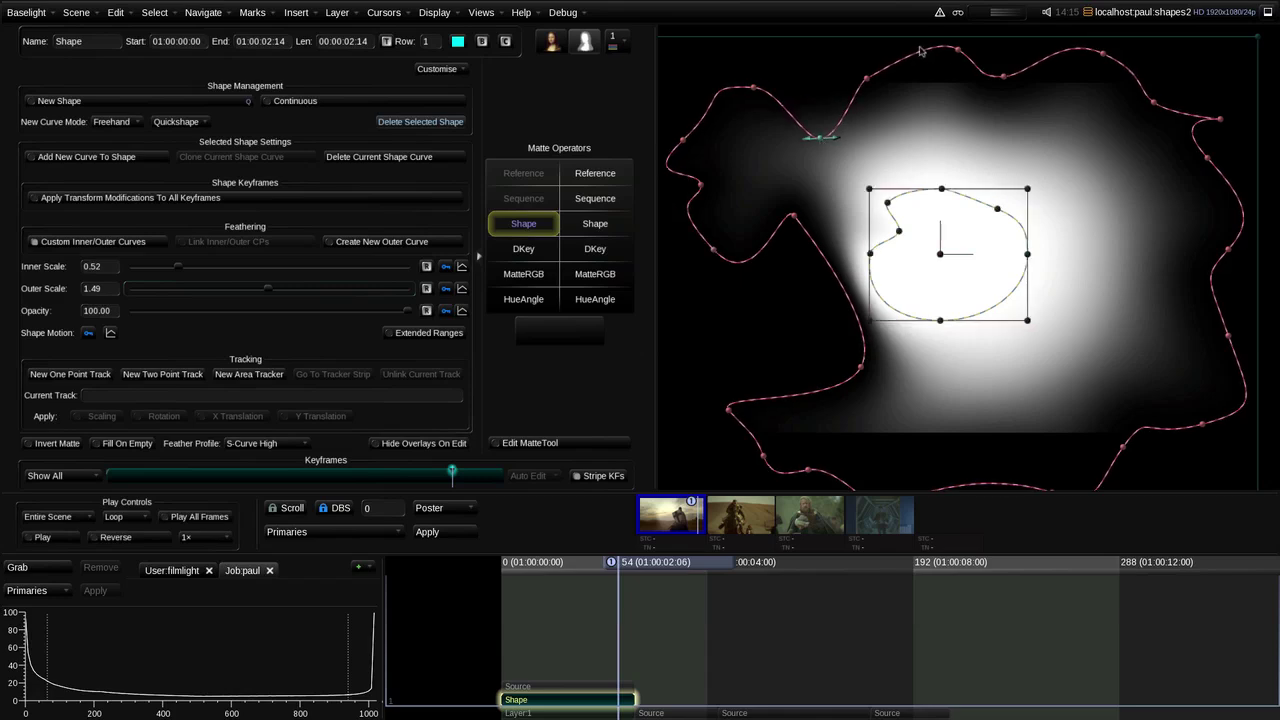
{"action": "left_click_drag", "start_coordinate": [958, 54], "coordinate": [940, 130]}
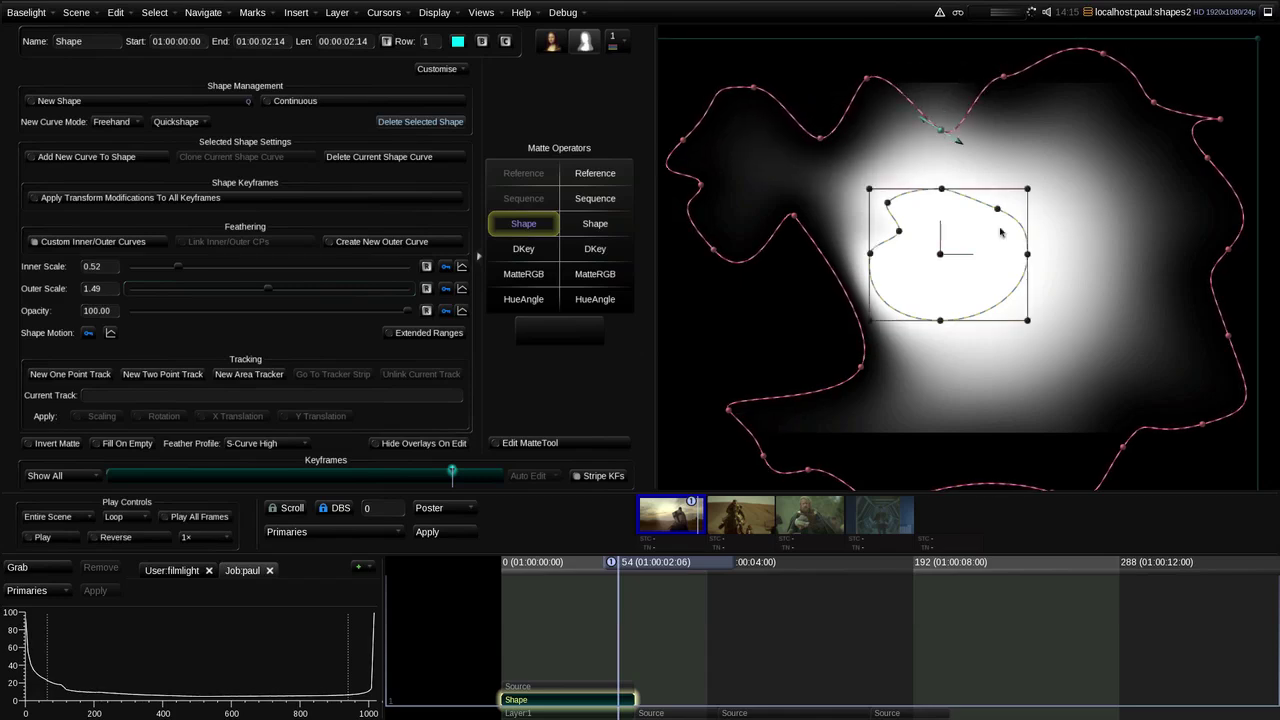
Step: Select all of the inner curve's control points and move them together towards the upper right
{"action": "left_click", "coordinate": [942, 295]}
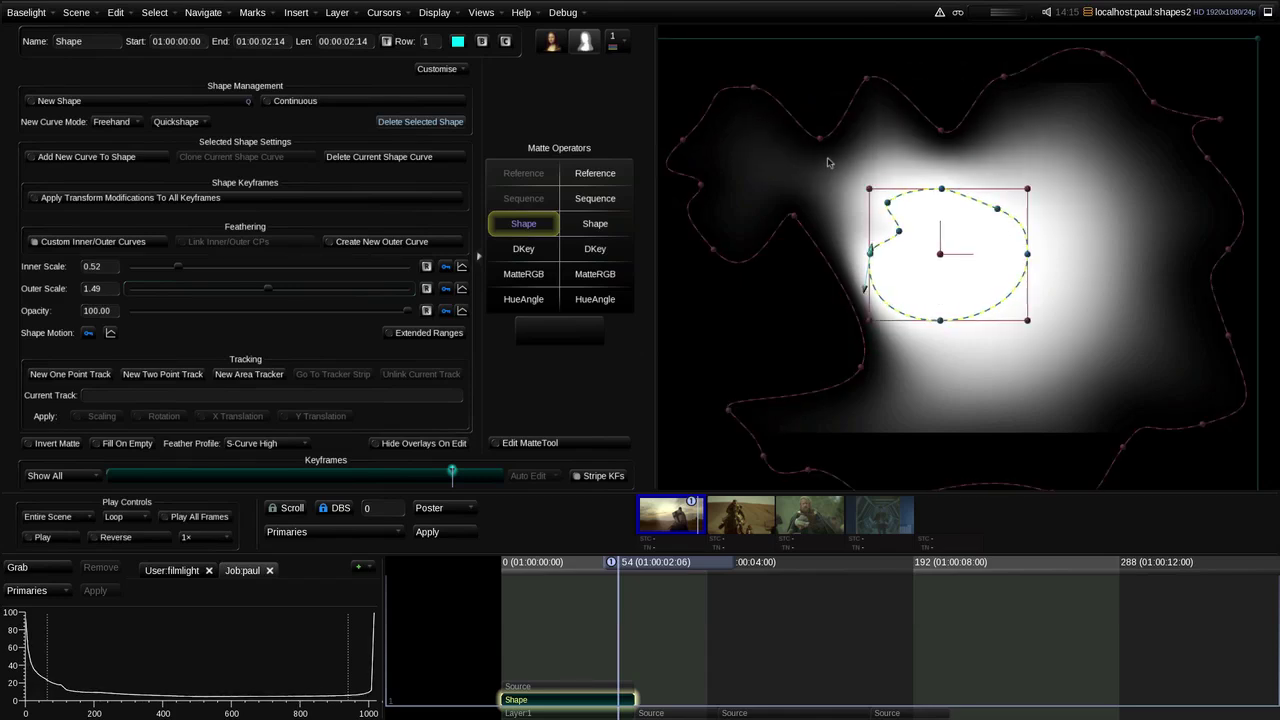
{"action": "left_click_drag", "start_coordinate": [830, 160], "coordinate": [1112, 352]}
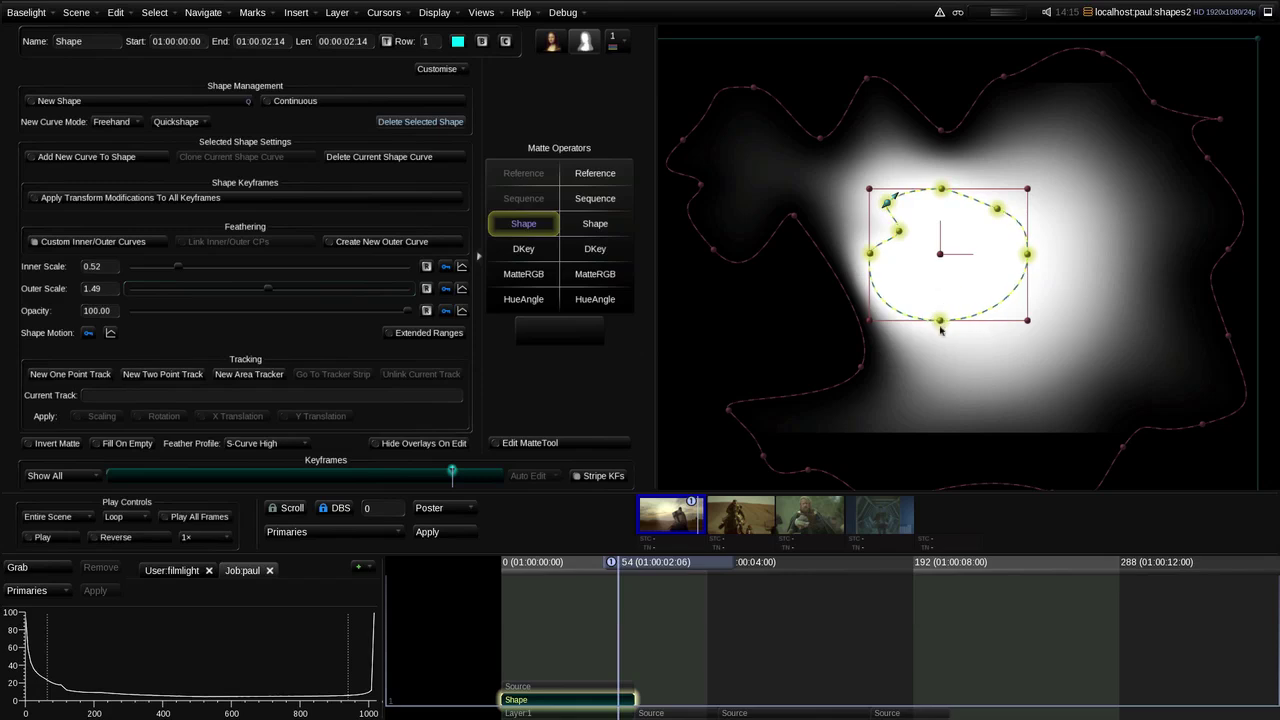
{"action": "left_click_drag", "start_coordinate": [946, 325], "coordinate": [1073, 307]}
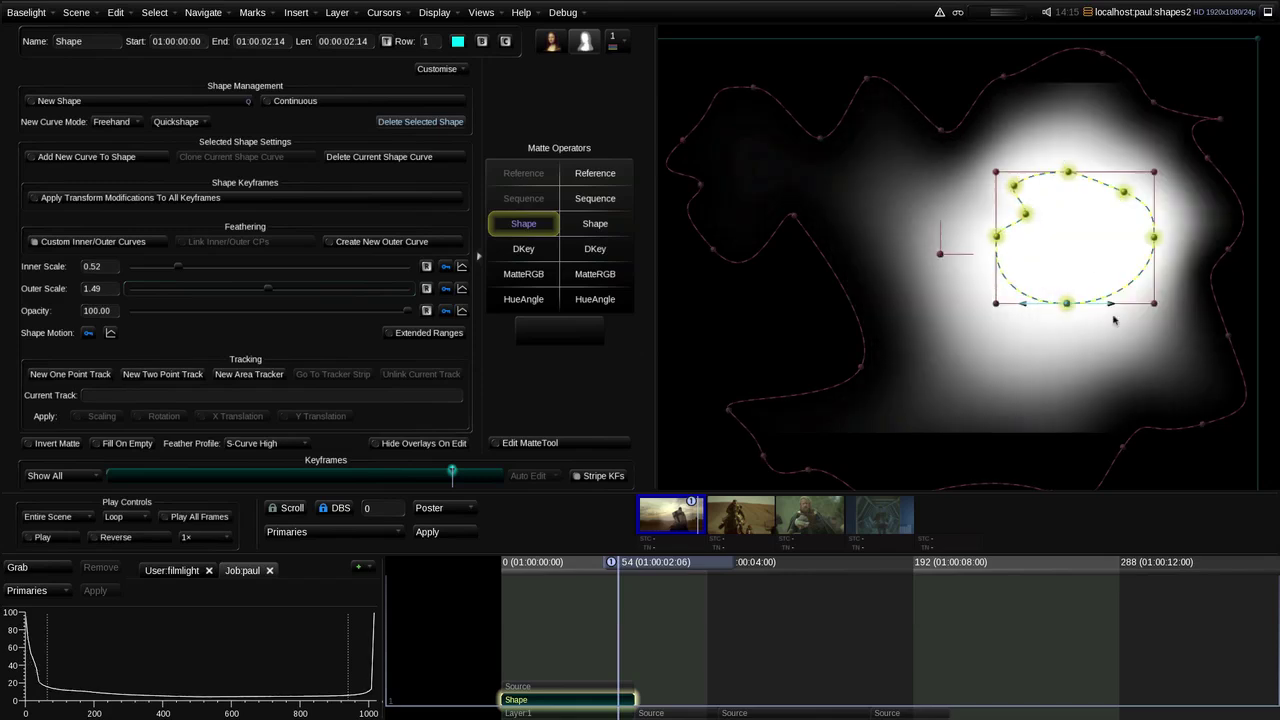
Step: Pull the inner curve's top point inward, add inward-pulled points at its lower right and lower left, and rotate the whole shape counter-clockwise
{"action": "left_click", "coordinate": [1090, 172]}
{"action": "left_click", "coordinate": [1087, 169]}
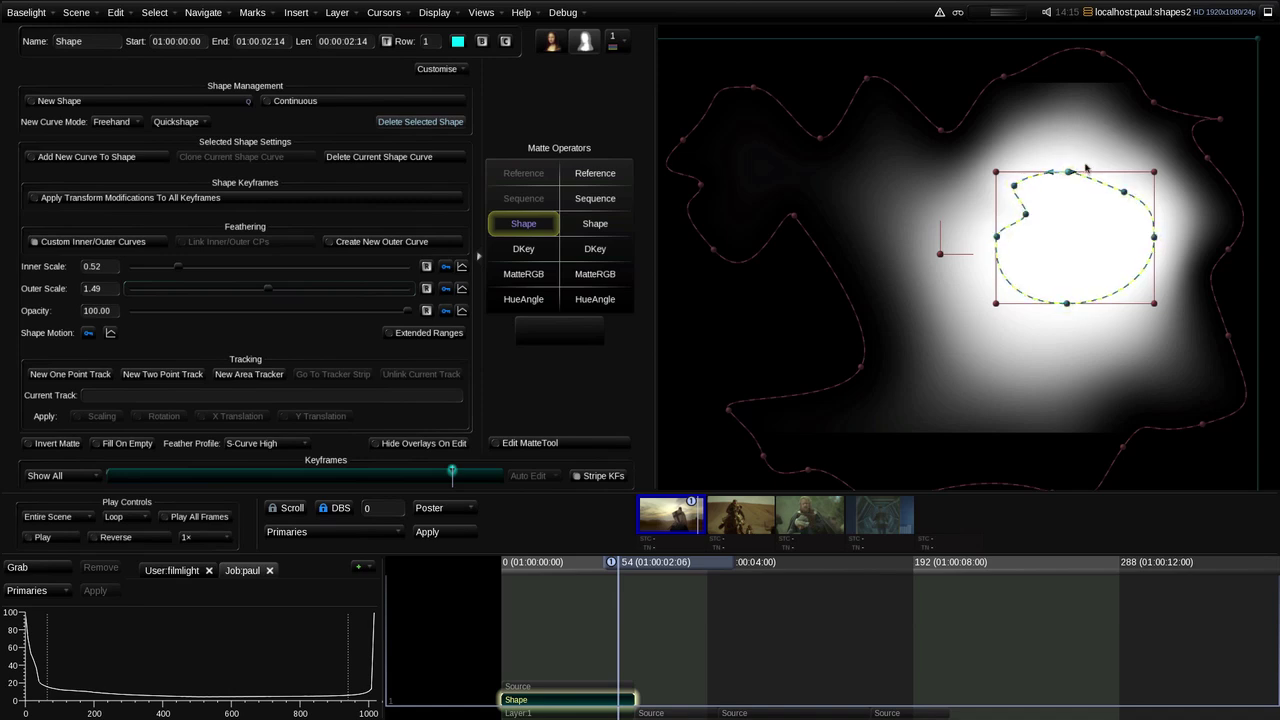
{"action": "left_click_drag", "start_coordinate": [1068, 174], "coordinate": [1072, 204]}
{"action": "left_click", "coordinate": [1121, 283]}
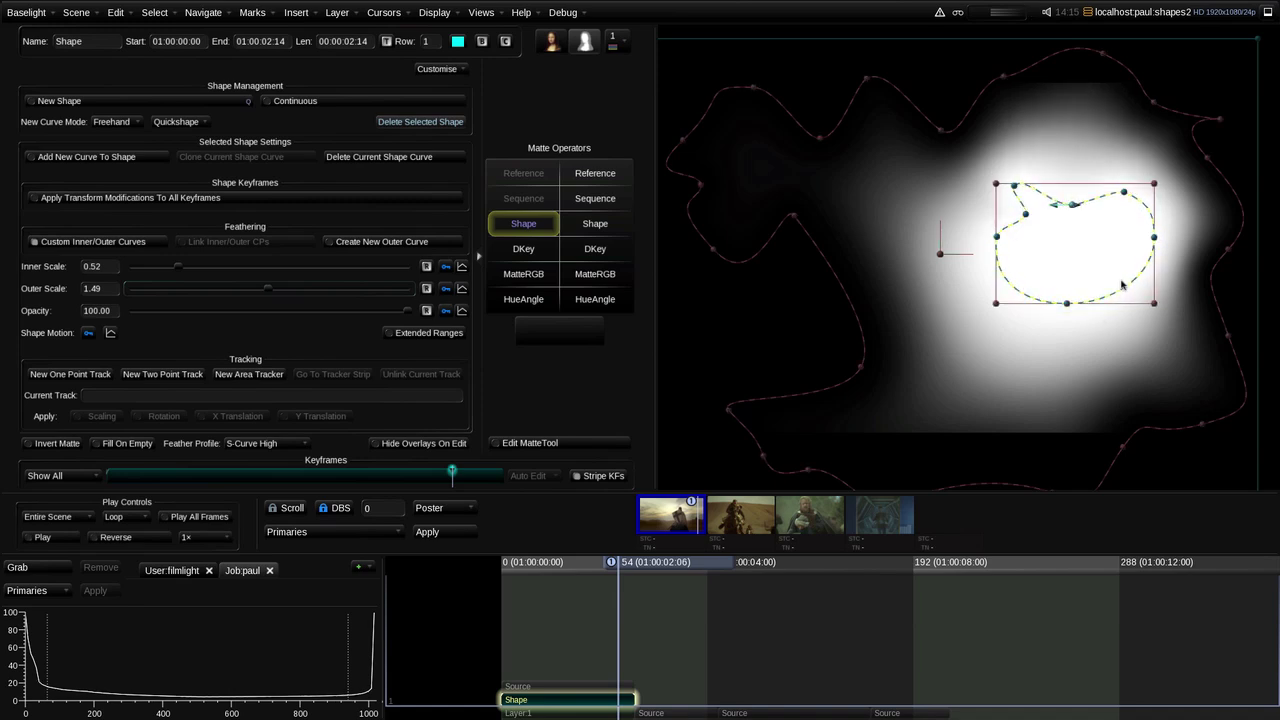
{"action": "left_click_drag", "start_coordinate": [1110, 280], "coordinate": [1078, 246]}
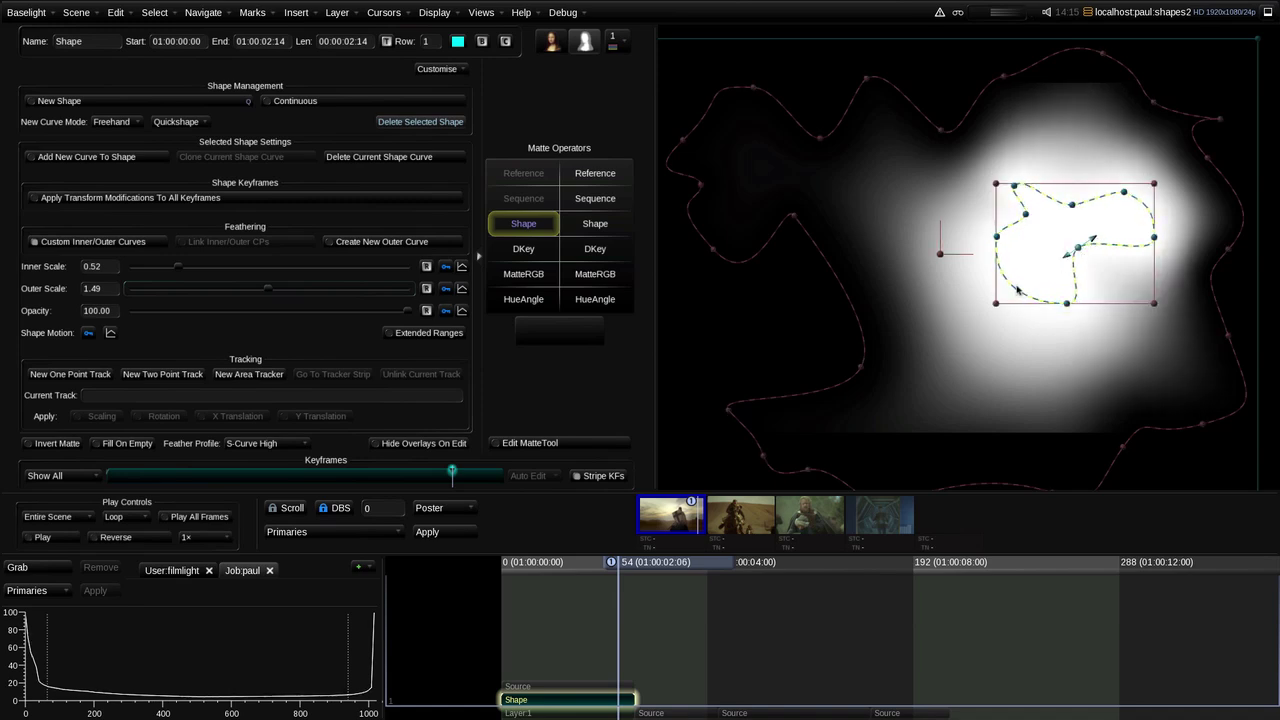
{"action": "left_click", "coordinate": [1012, 289]}
{"action": "left_click_drag", "start_coordinate": [1014, 290], "coordinate": [1054, 295]}
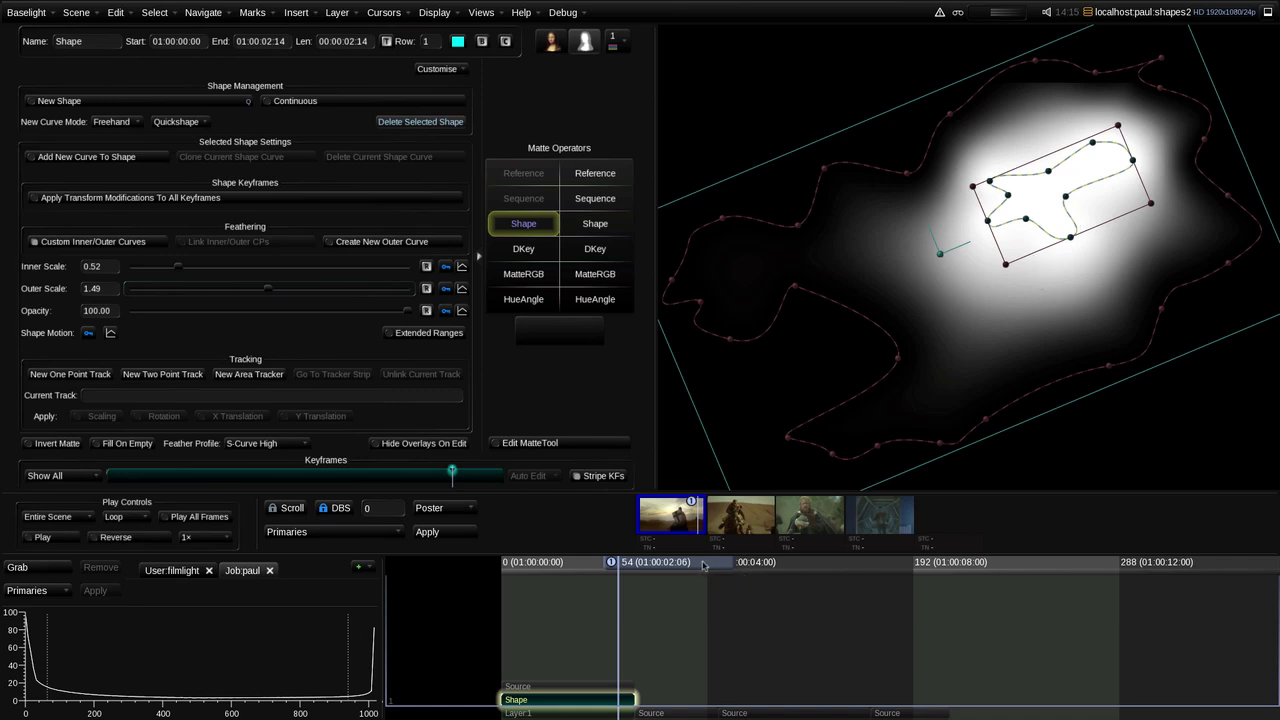
Step: Scrub through the shape animation between the keyframes and return to the first frame
{"action": "left_click_drag", "start_coordinate": [705, 567], "coordinate": [640, 570]}
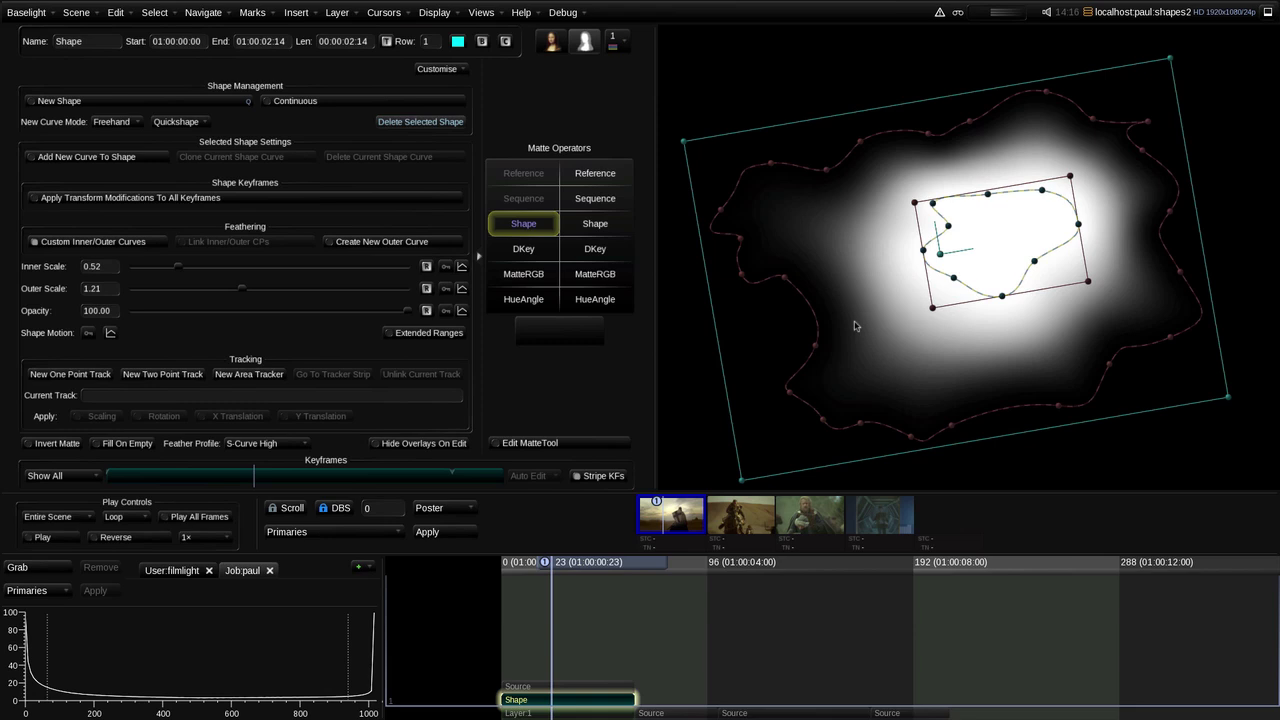
{"action": "key", "text": "Home"}
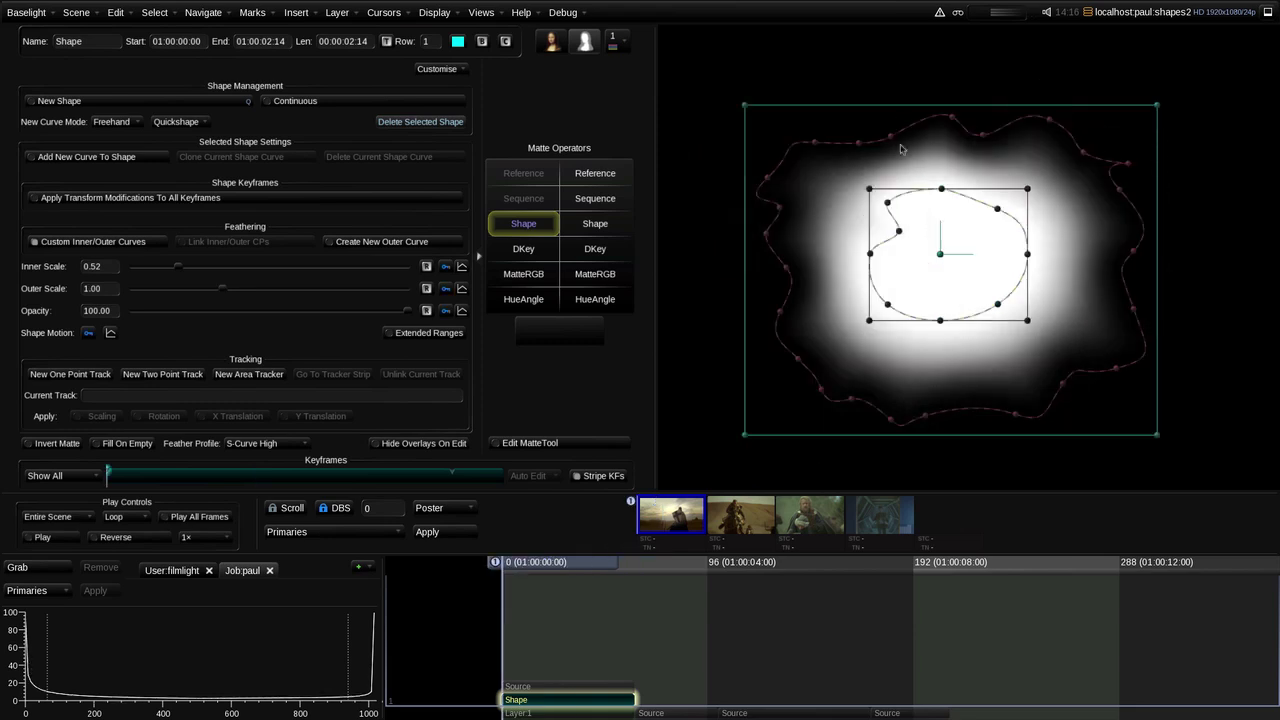
Step: Delete the selected shape and create a Vignette quickshape in its place on the Shape strip
{"action": "left_click", "coordinate": [431, 123]}
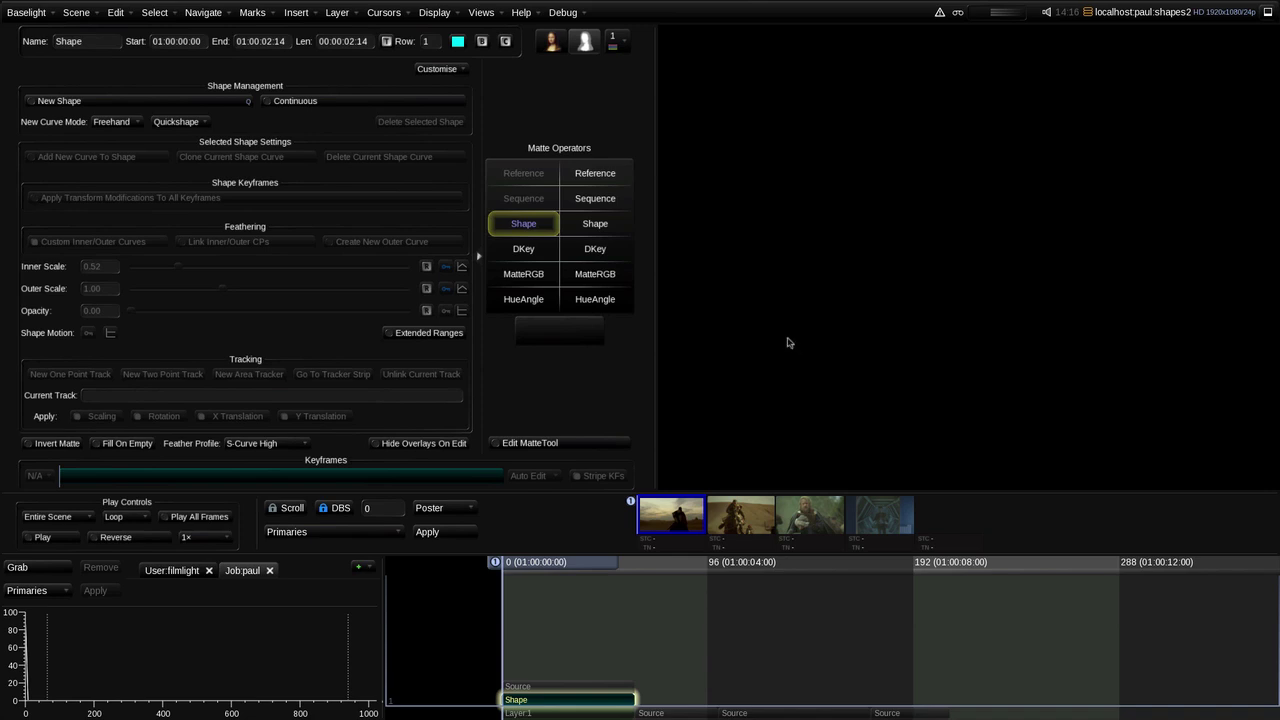
{"action": "key", "text": "Down"}
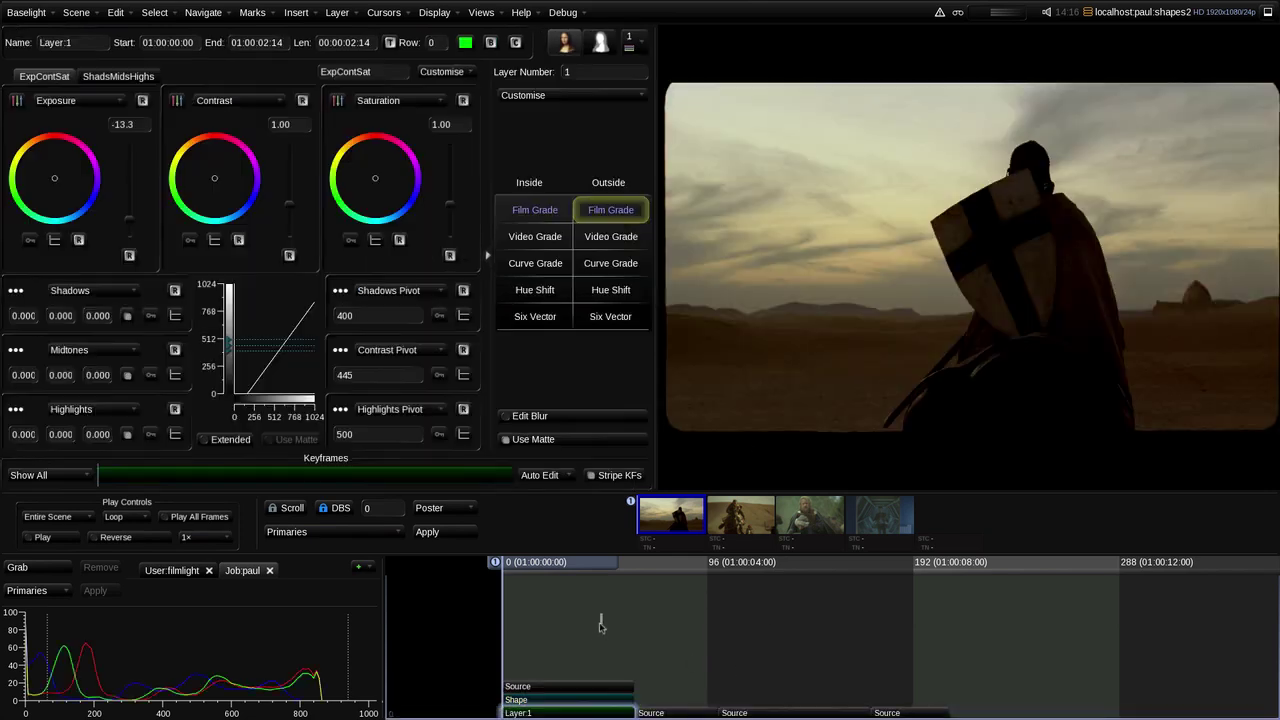
{"action": "left_click", "coordinate": [600, 701]}
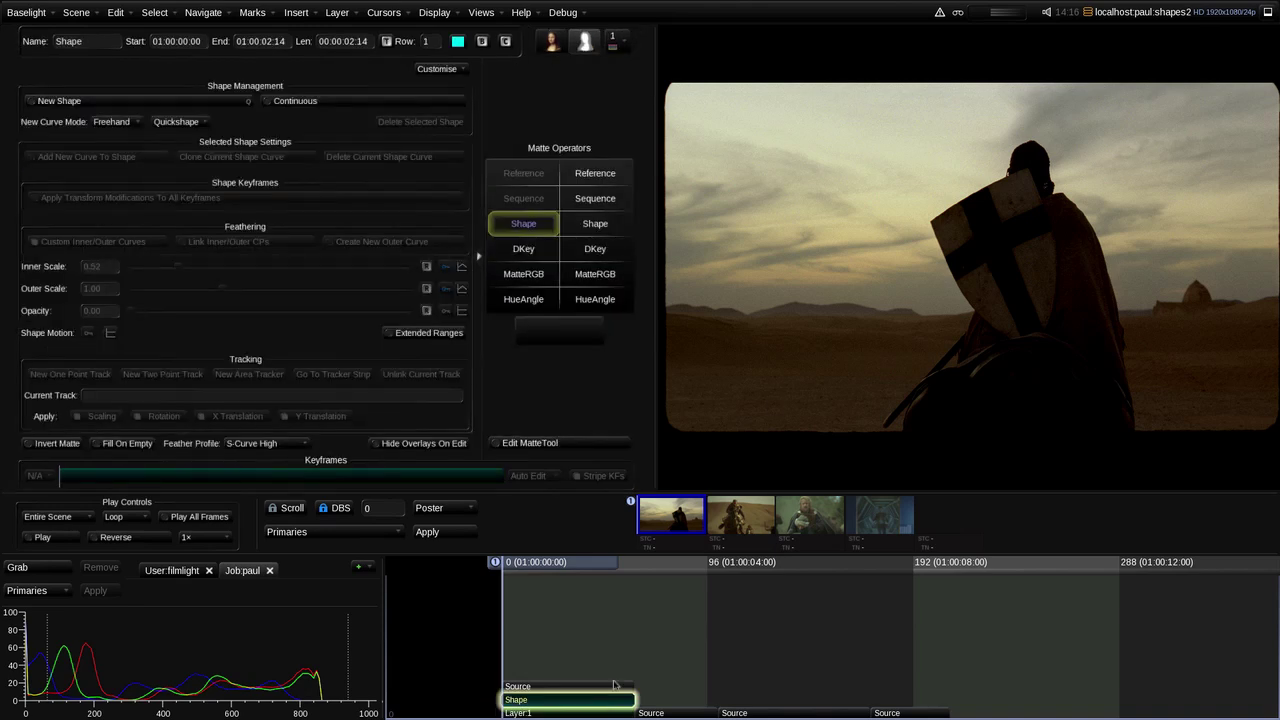
{"action": "left_click", "coordinate": [187, 125]}
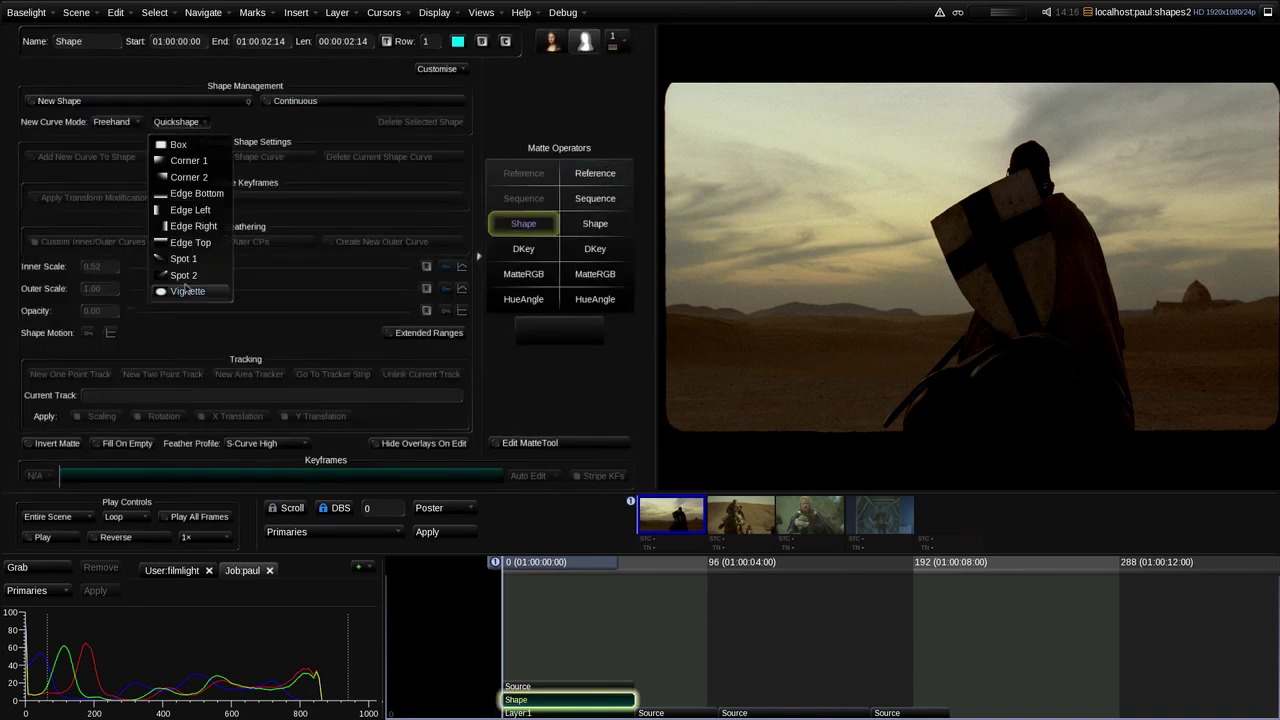
{"action": "left_click", "coordinate": [205, 296]}
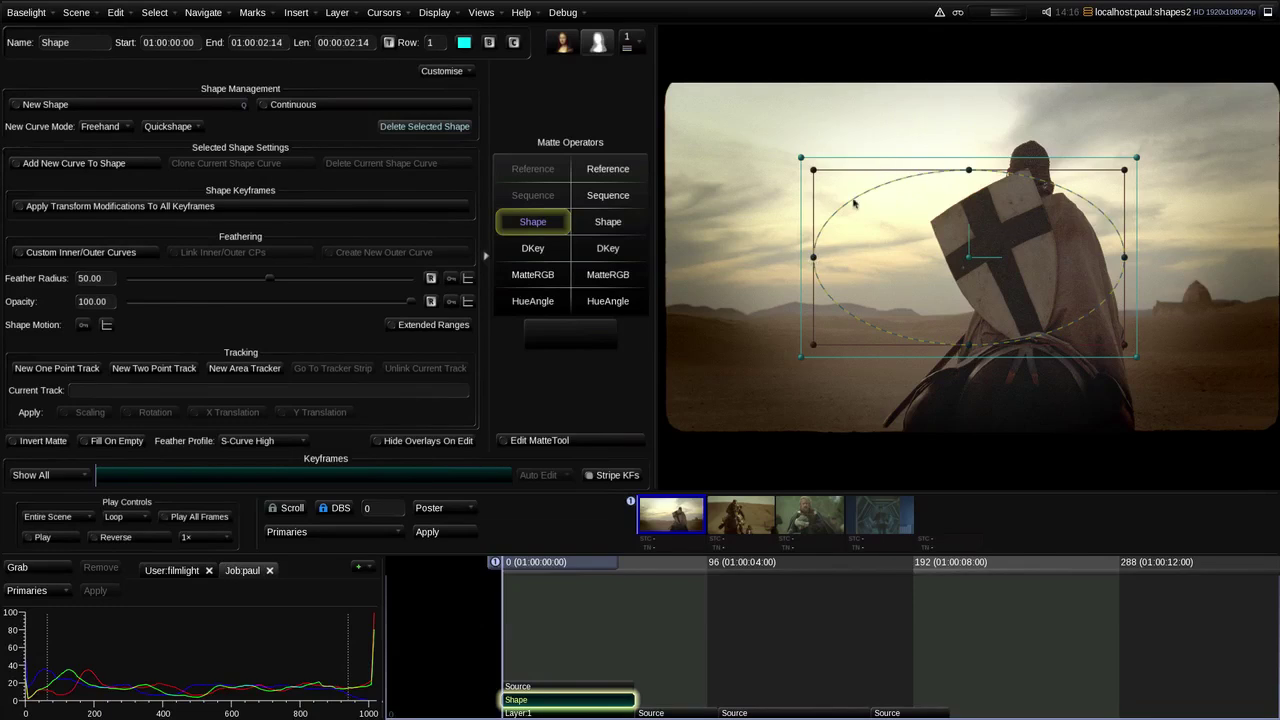
Step: Compare the vignette's matte with the image, toggling the matte view and the grade on and off
{"action": "key", "text": "m"}
{"action": "key", "text": "m"}
{"action": "key", "text": "ctrl+b"}
{"action": "key", "text": "ctrl+b"}
{"action": "key", "text": "m"}
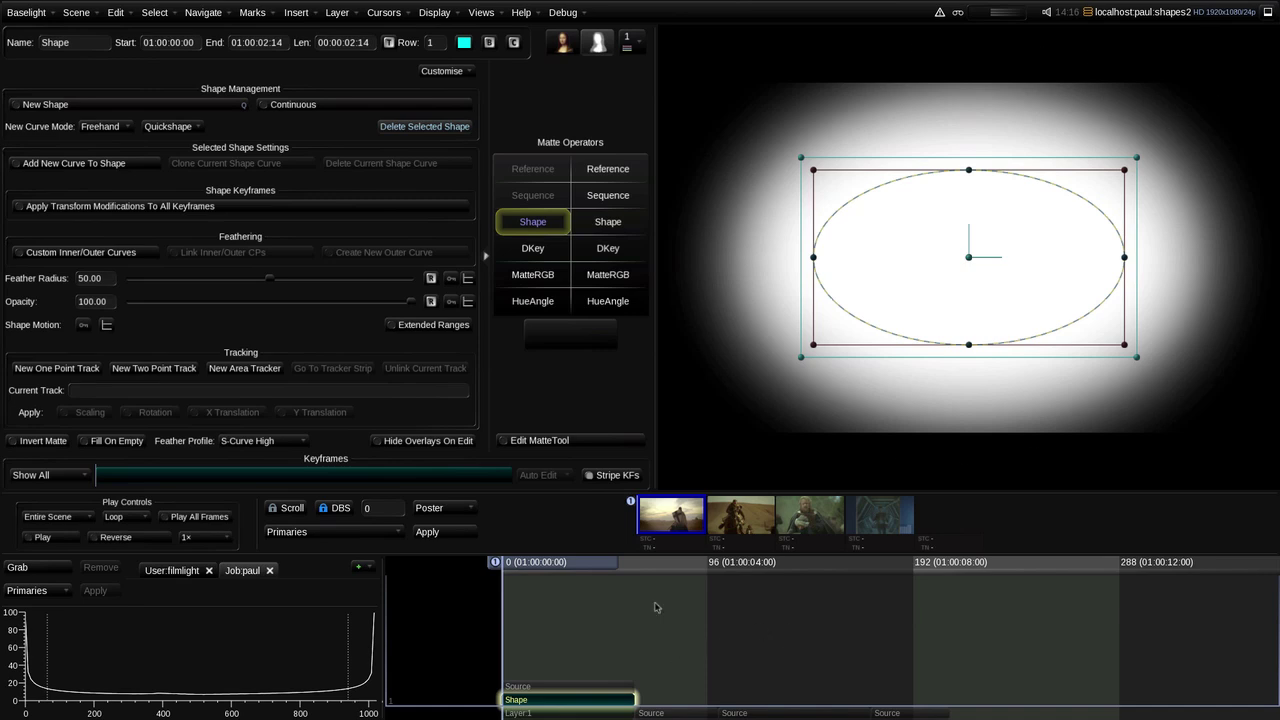
{"action": "key", "text": "m"}
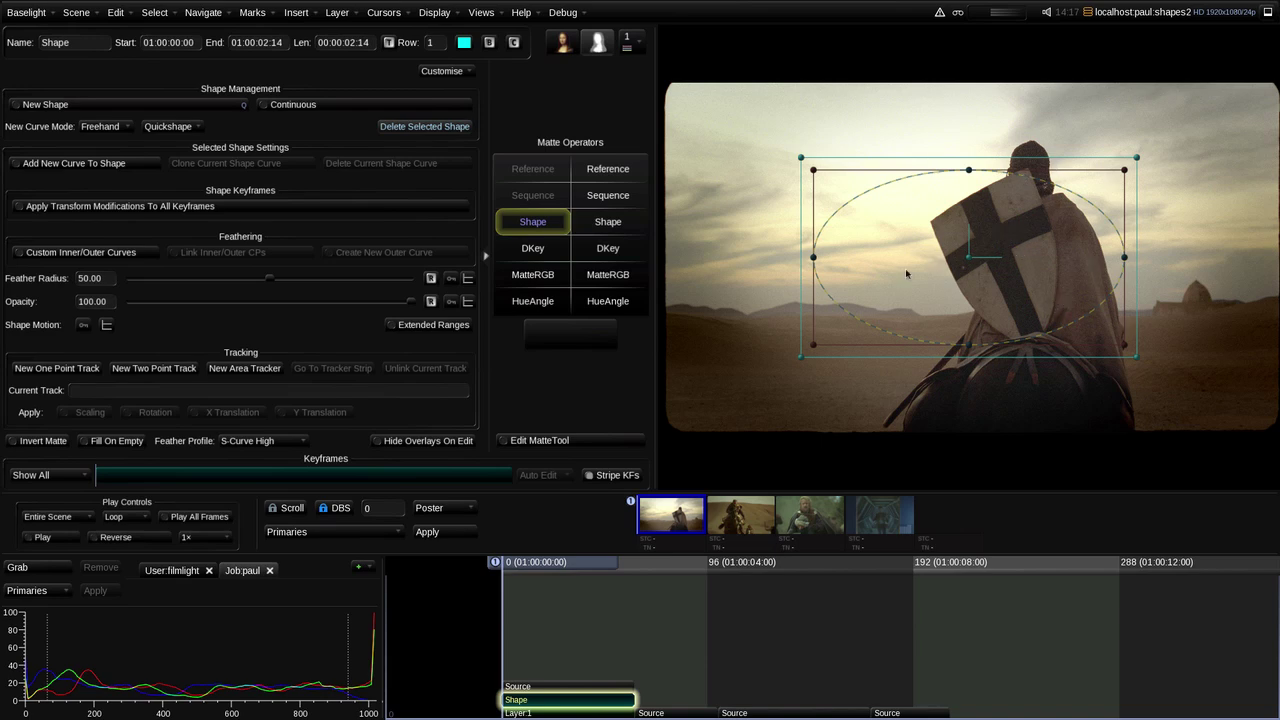
Step: Enable custom inner/outer curves for the vignette and narrow, move and reshape the ellipse to fit around the knight
{"action": "left_click", "coordinate": [139, 259]}
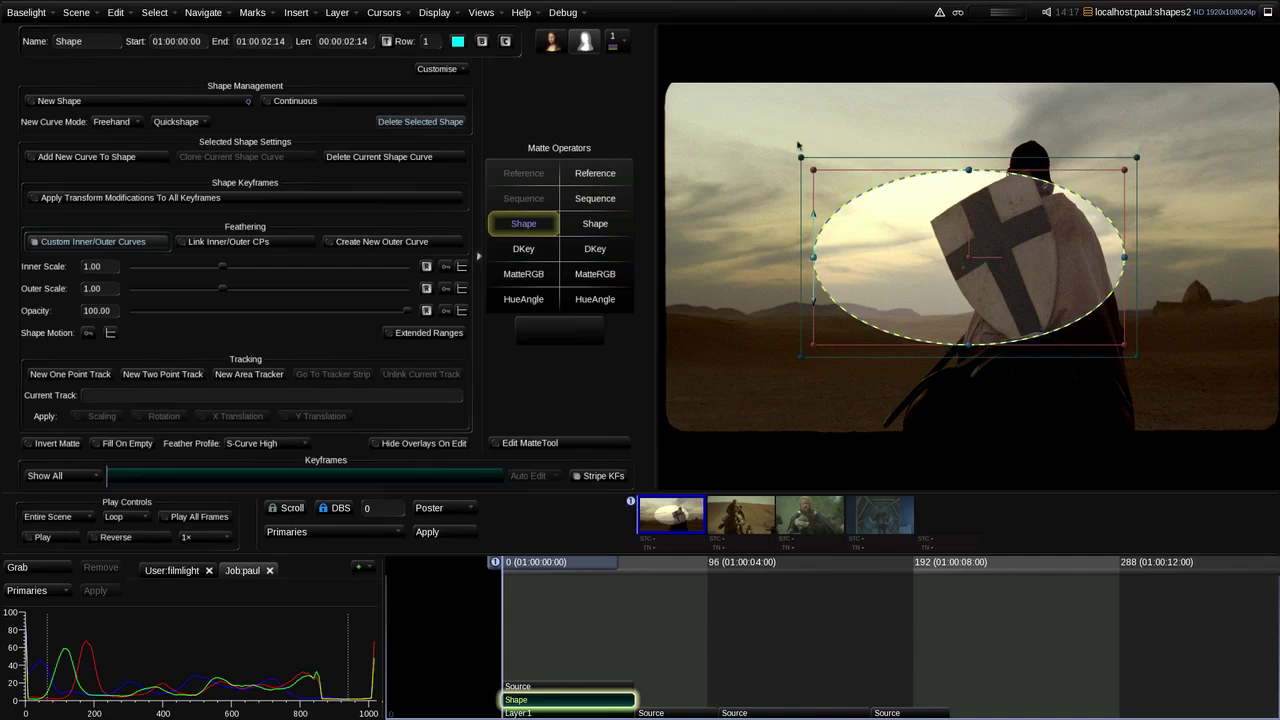
{"action": "left_click_drag", "start_coordinate": [800, 157], "coordinate": [892, 145]}
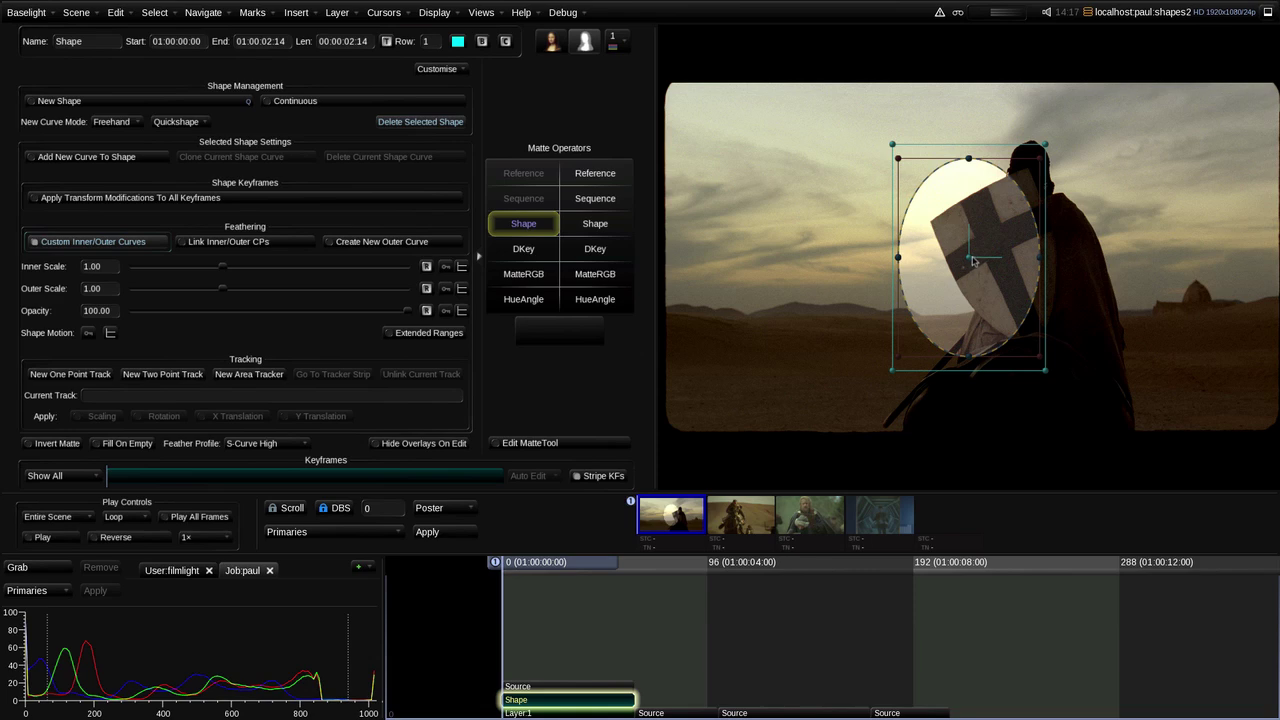
{"action": "left_click_drag", "start_coordinate": [970, 261], "coordinate": [1036, 260]}
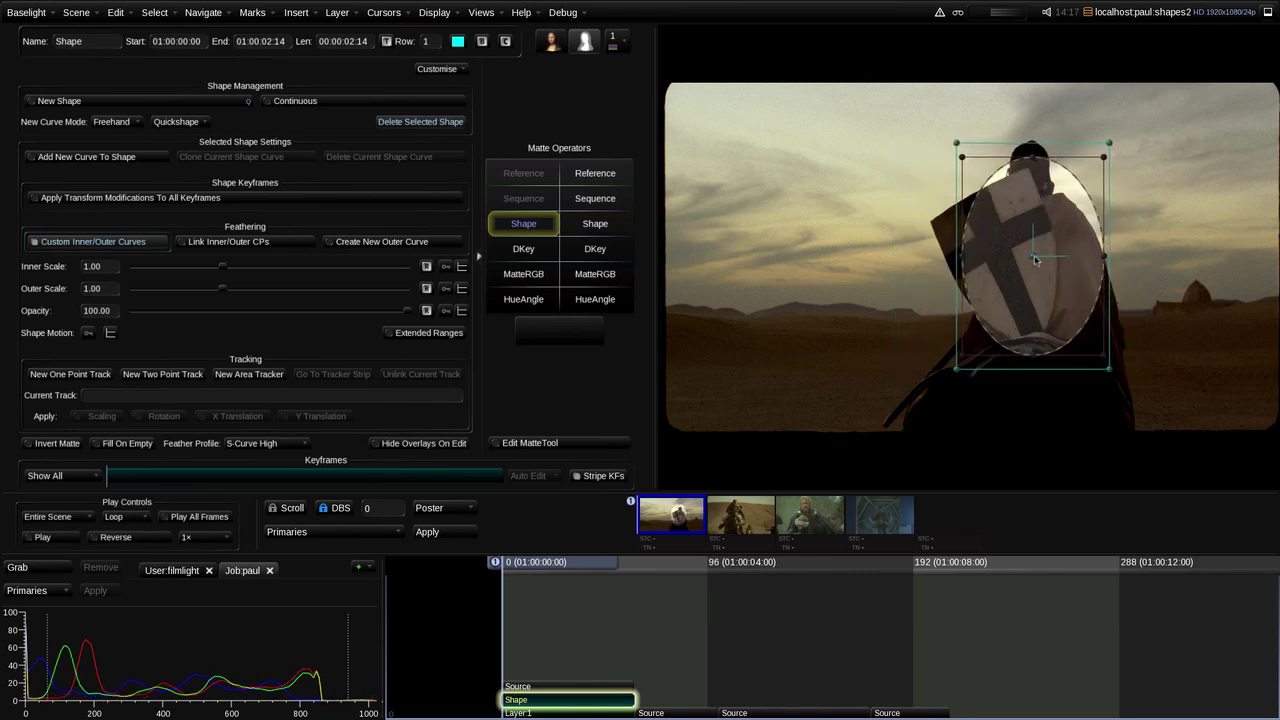
{"action": "left_click", "coordinate": [1033, 159]}
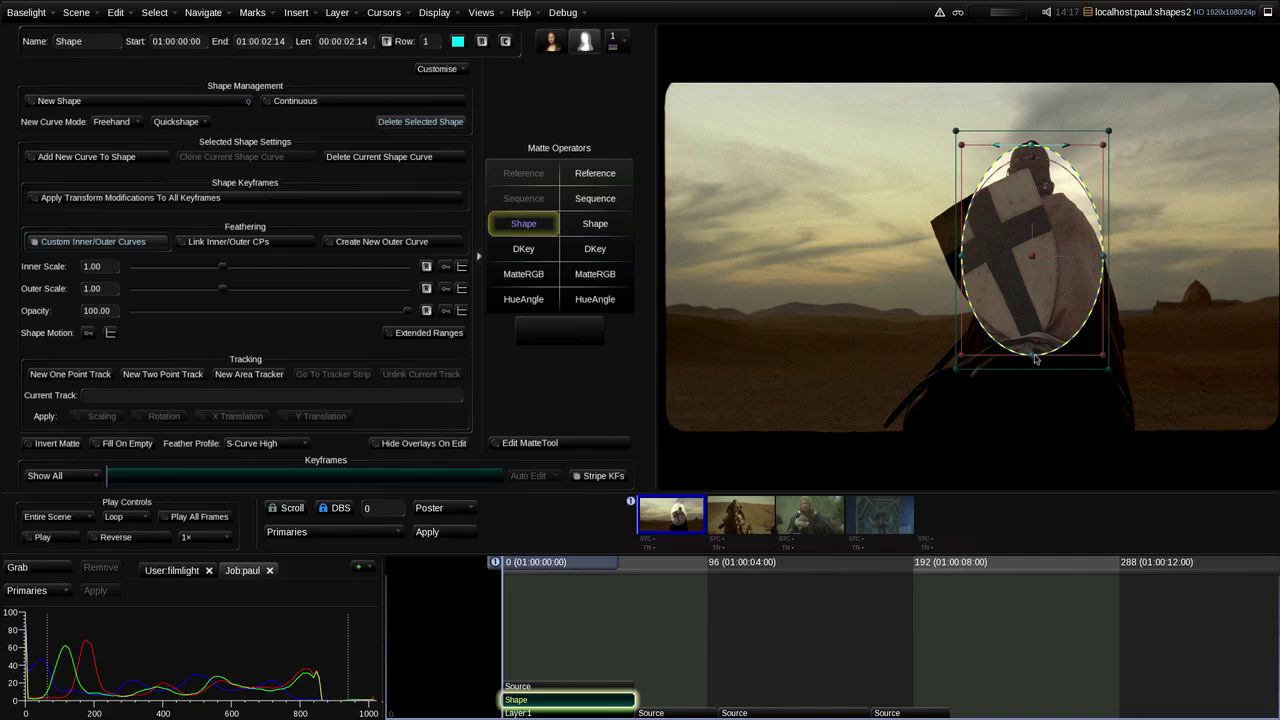
{"action": "left_click_drag", "start_coordinate": [1033, 363], "coordinate": [1034, 366]}
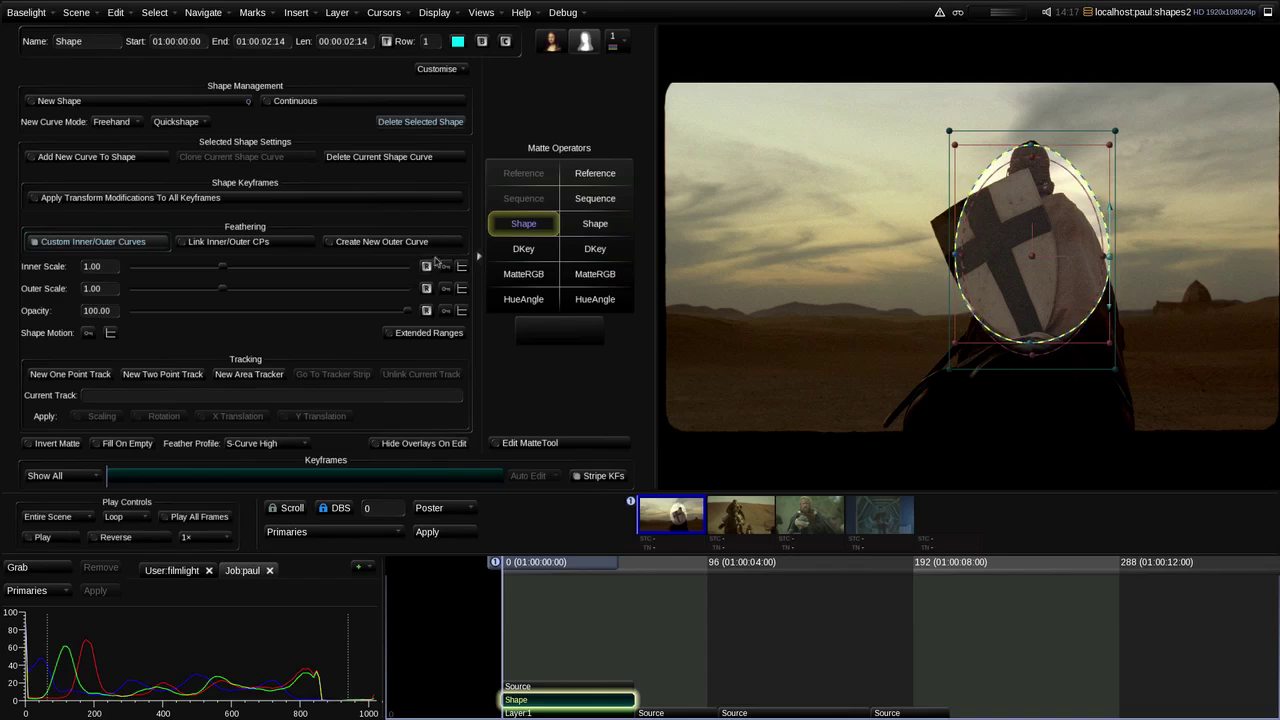
Step: Create a new outer curve in Ellipse mode, drawn around the knight to span nearly the whole picture
{"action": "left_click", "coordinate": [402, 242]}
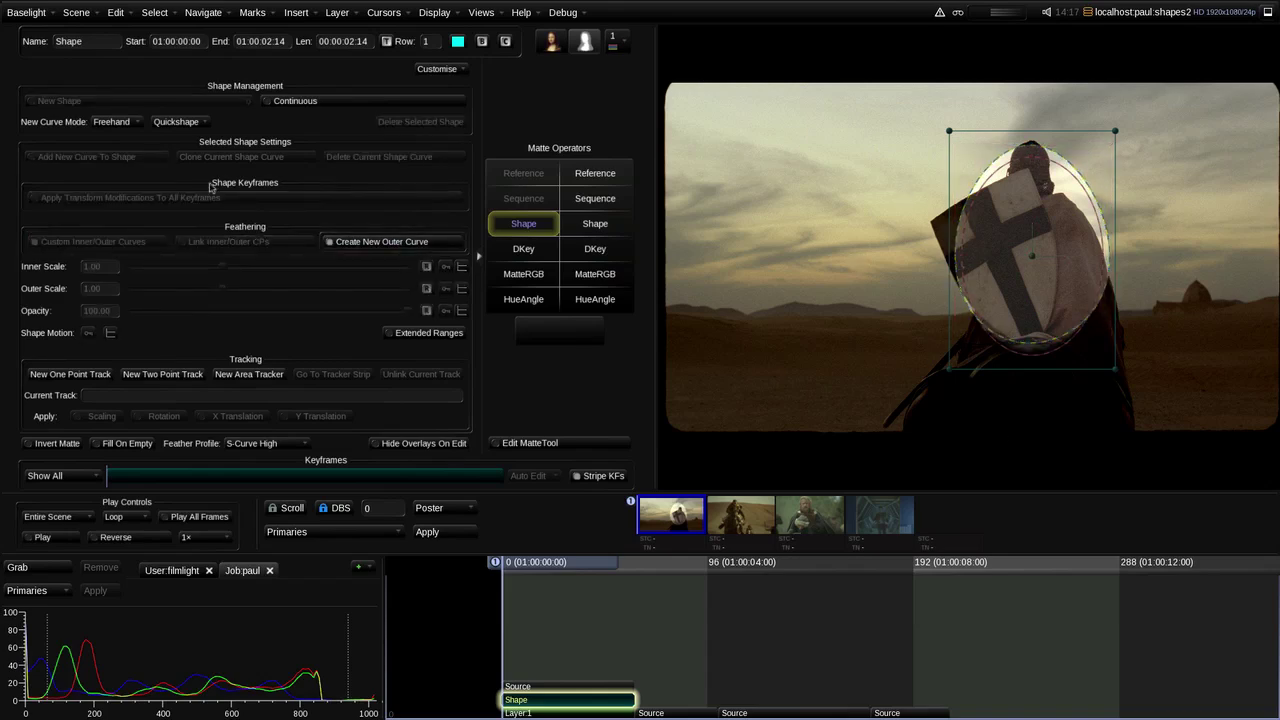
{"action": "left_click", "coordinate": [132, 124]}
{"action": "left_click", "coordinate": [117, 177]}
{"action": "left_click_drag", "start_coordinate": [963, 265], "coordinate": [1258, 442]}
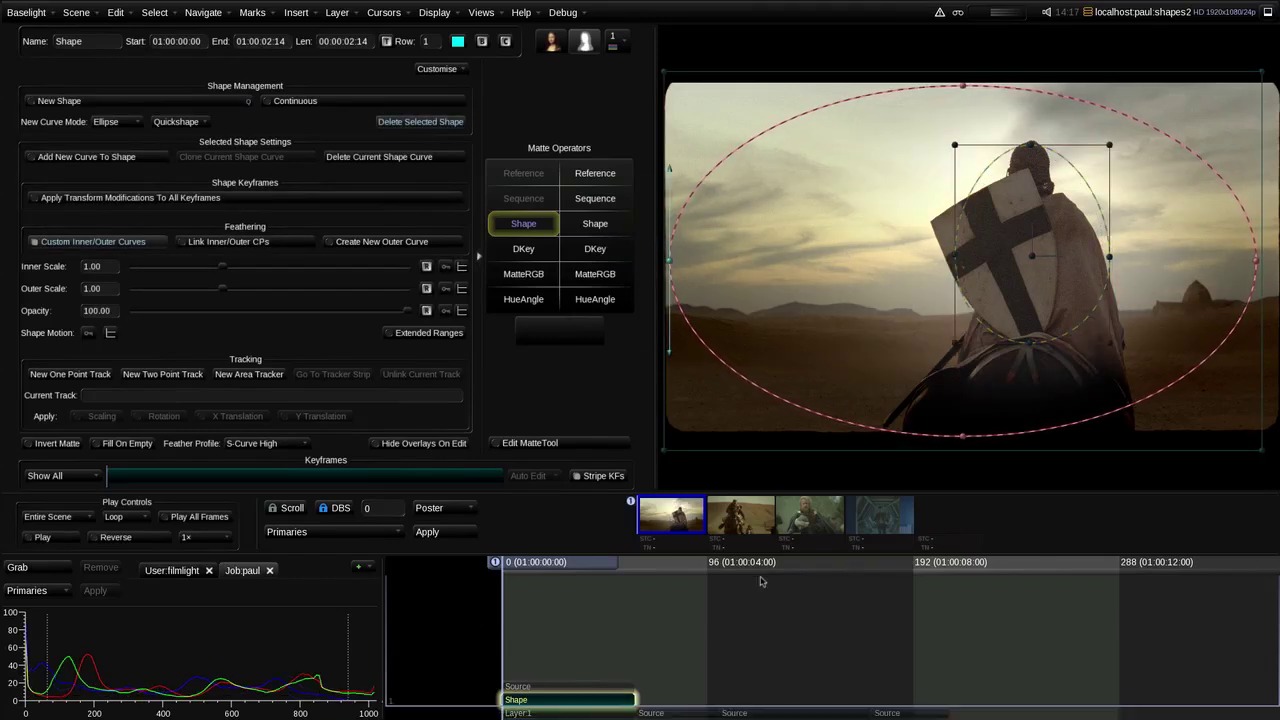
Step: Check the matte and adjust the outer ellipse's top, bottom and right points to follow the picture edges
{"action": "key", "text": "m"}
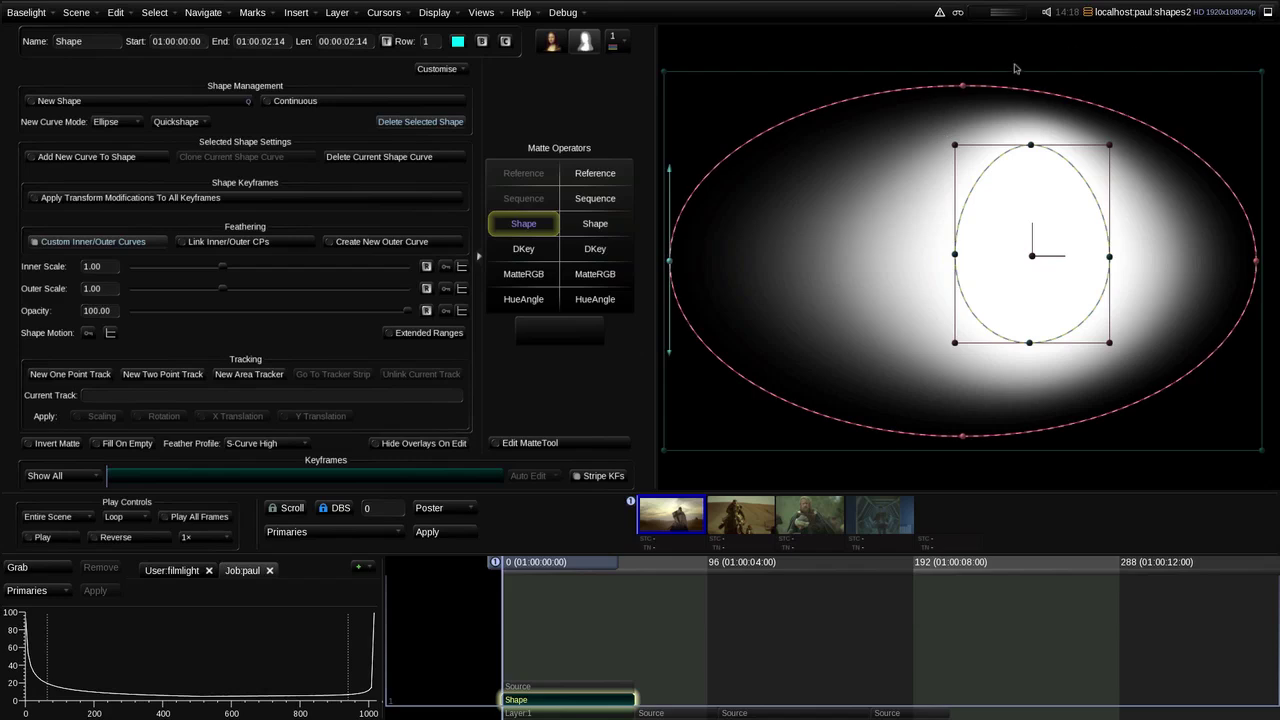
{"action": "left_click_drag", "start_coordinate": [966, 89], "coordinate": [966, 75]}
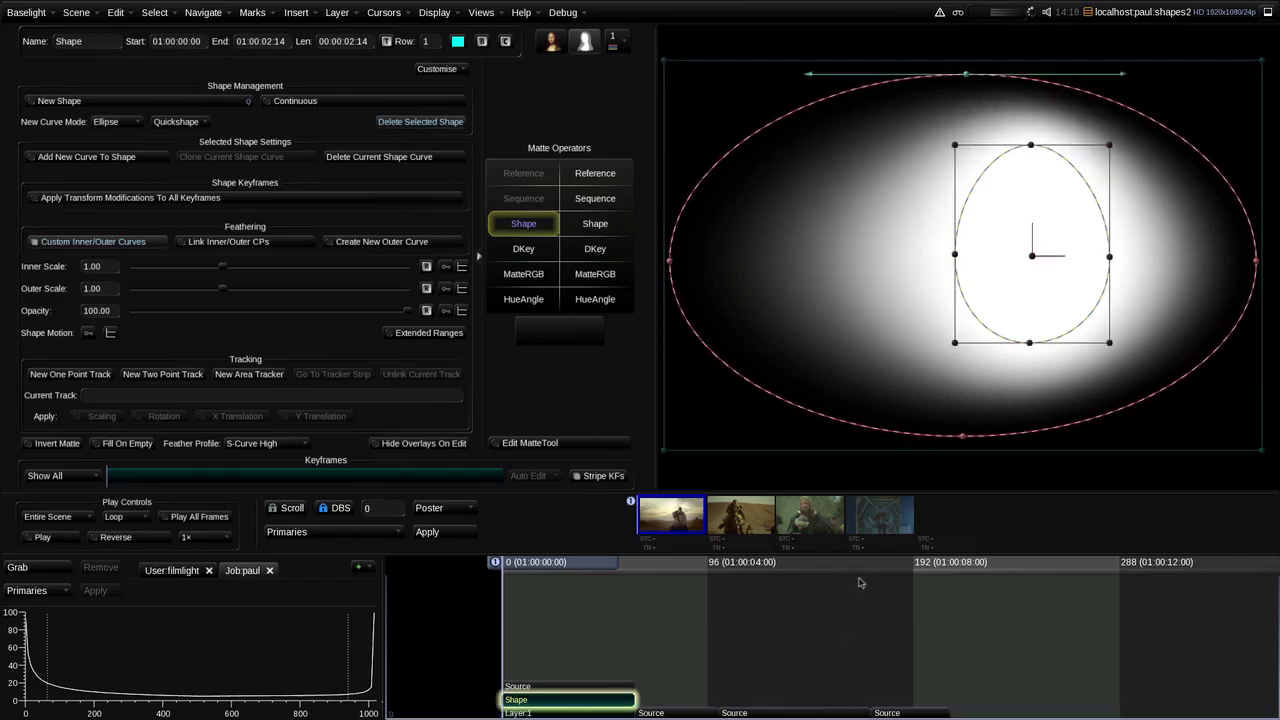
{"action": "key", "text": "m"}
{"action": "left_click", "coordinate": [966, 435]}
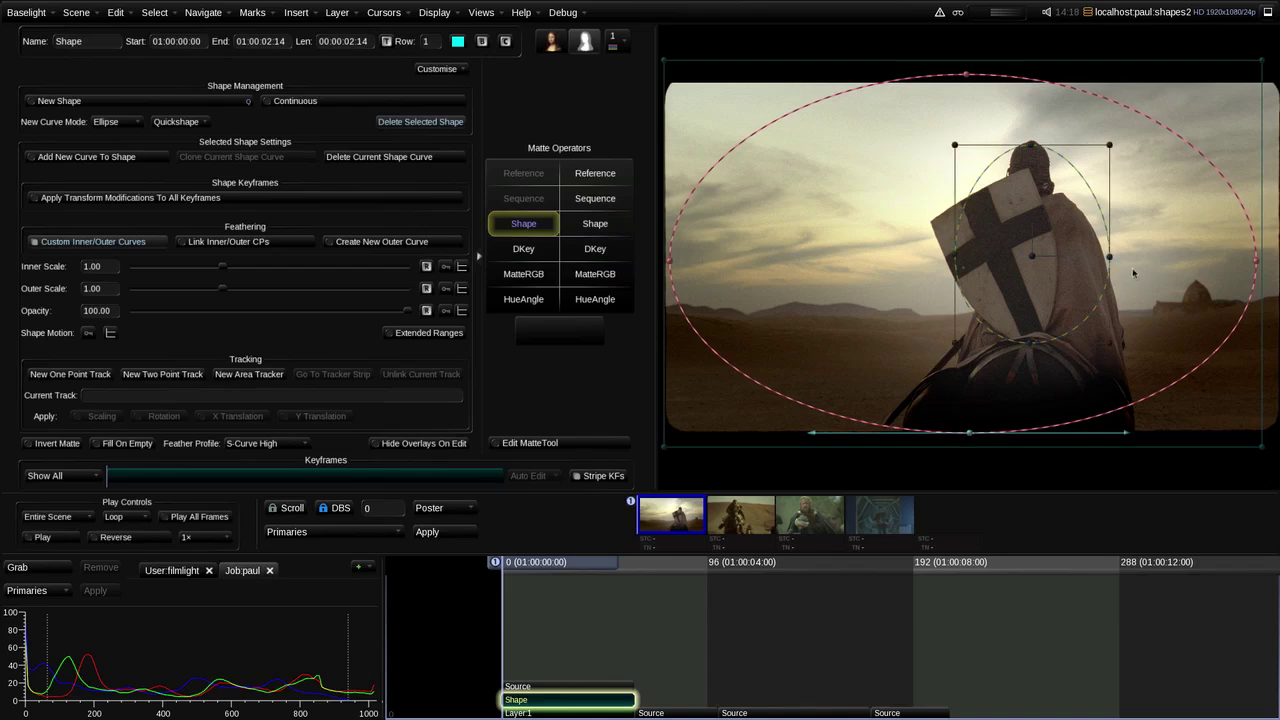
{"action": "left_click_drag", "start_coordinate": [1257, 268], "coordinate": [1270, 262]}
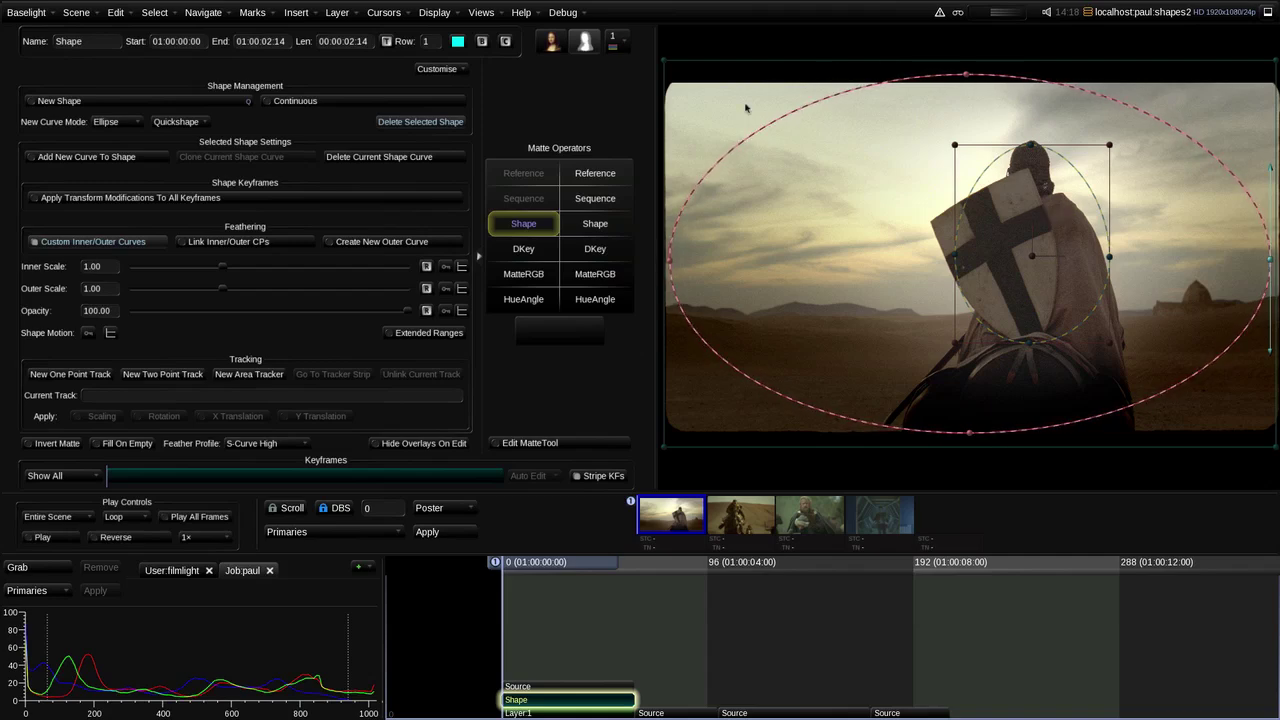
{"action": "left_click_drag", "start_coordinate": [968, 76], "coordinate": [968, 82]}
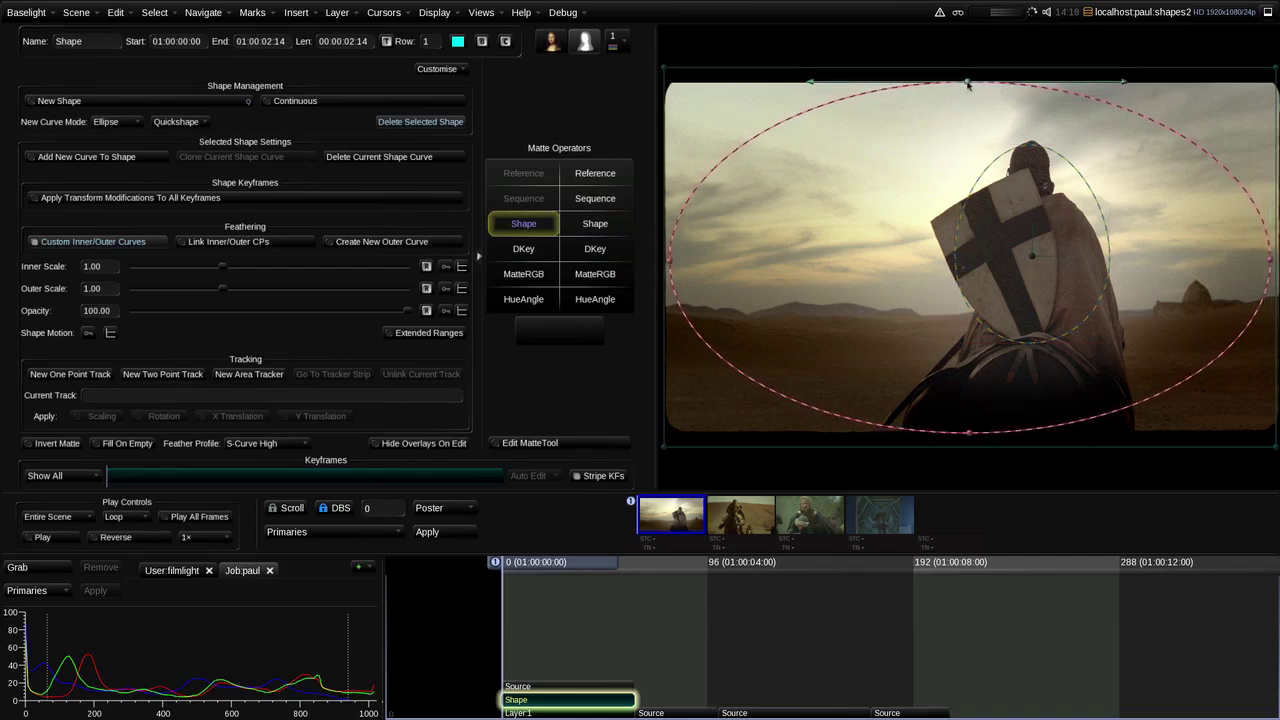
Step: Set the inner curve's scale to 0.86 and shift all its control points slightly up and left over the shield
{"action": "left_click", "coordinate": [1013, 212]}
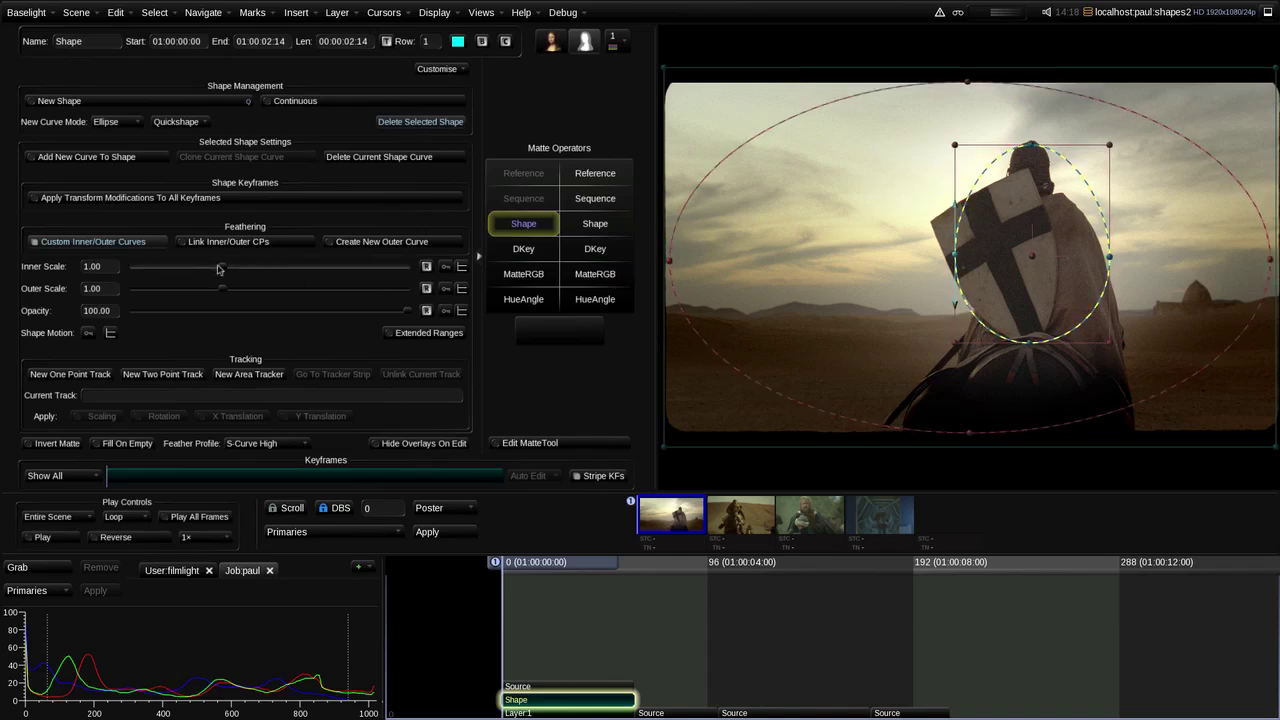
{"action": "left_click_drag", "start_coordinate": [222, 266], "coordinate": [209, 268]}
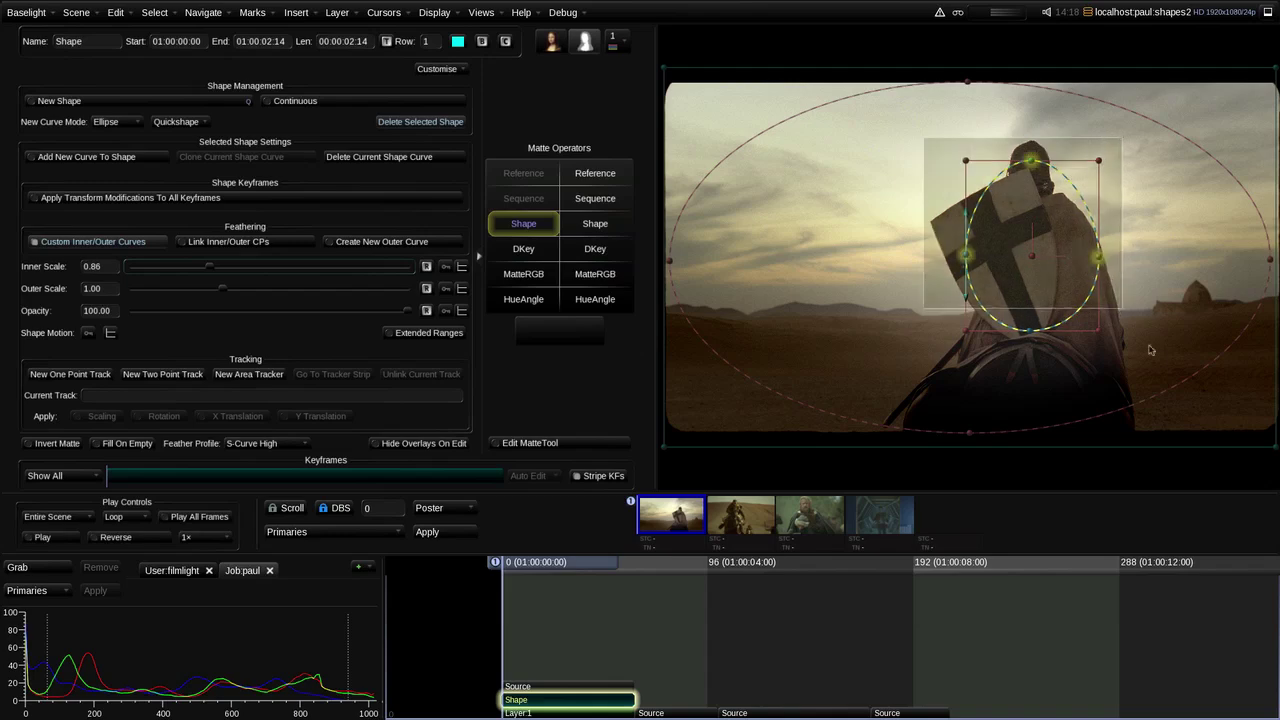
{"action": "left_click_drag", "start_coordinate": [1031, 331], "coordinate": [1018, 330]}
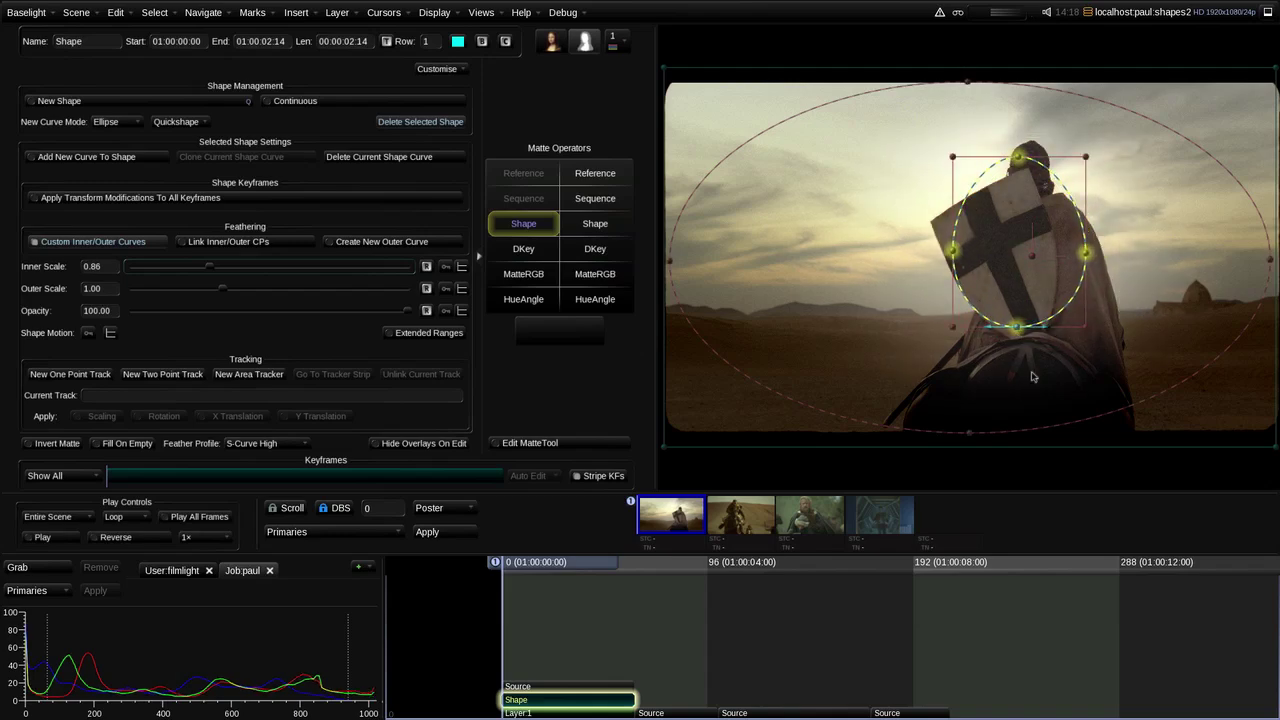
Step: Review the grade with and without the shape overlays, and check the static shape against the knight's movement through the shot
{"action": "key", "text": "Down"}
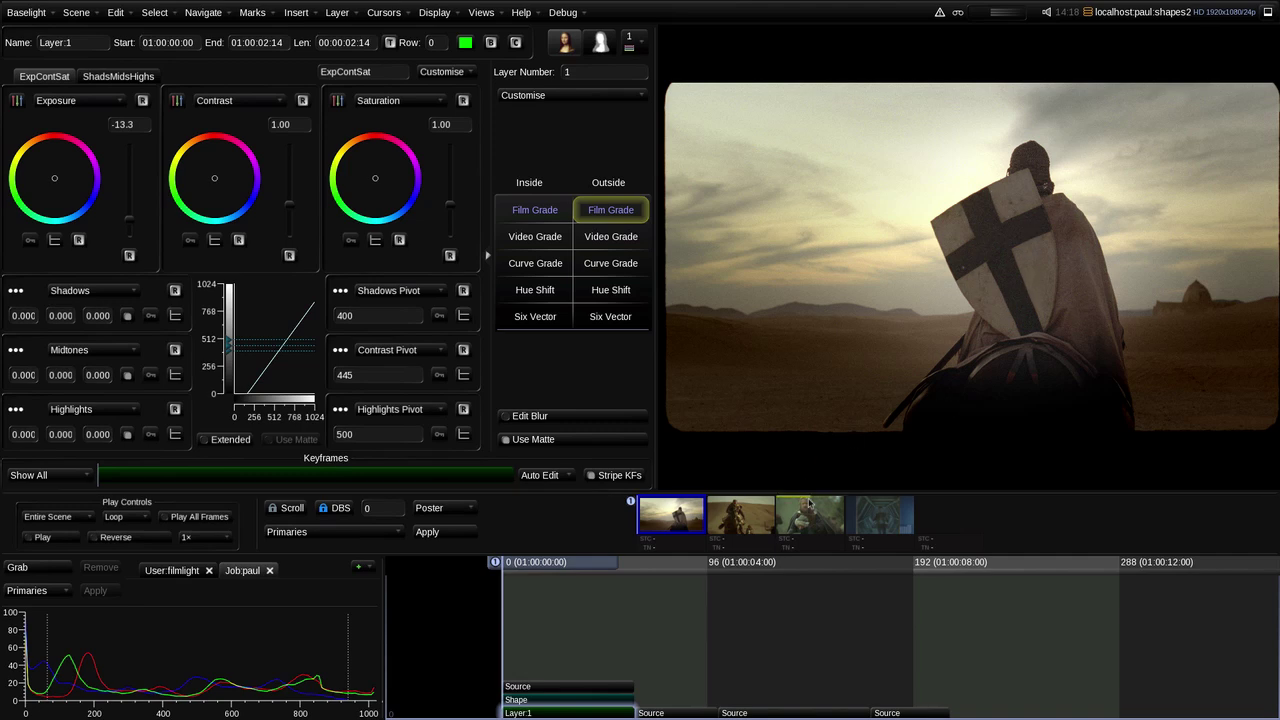
{"action": "key", "text": "Up"}
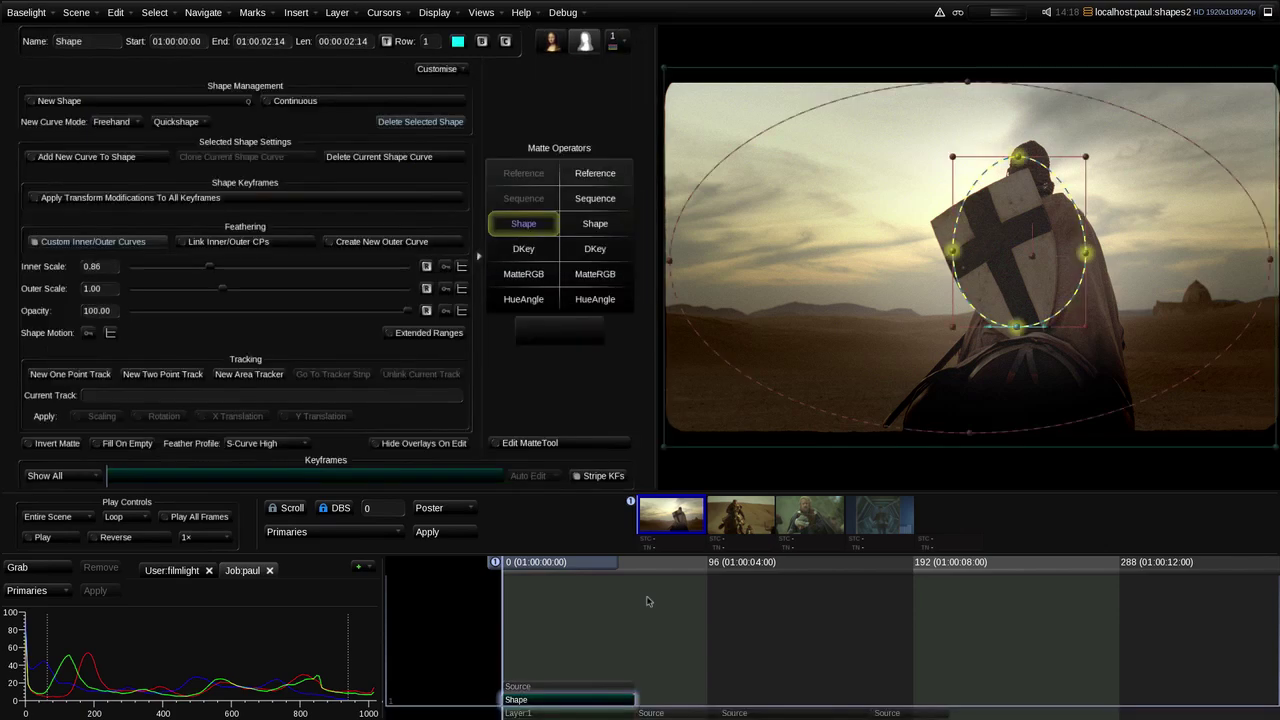
{"action": "key", "text": "Down"}
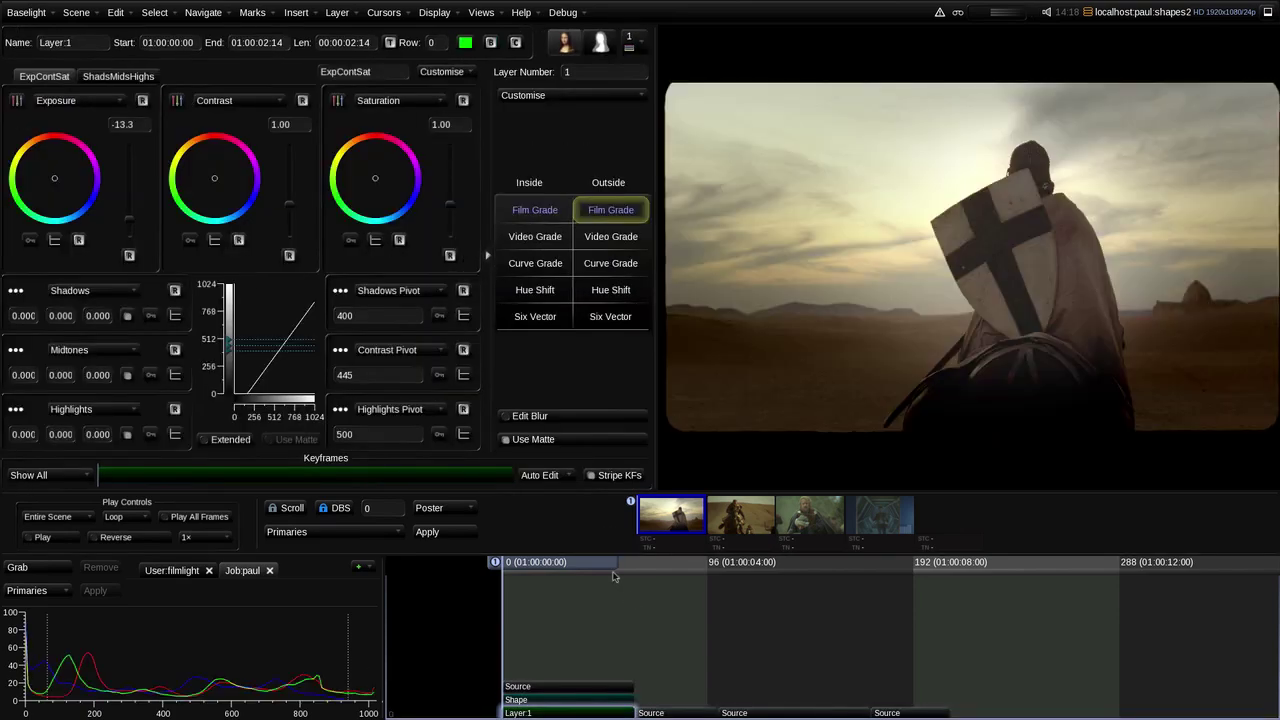
{"action": "key", "text": "Up"}
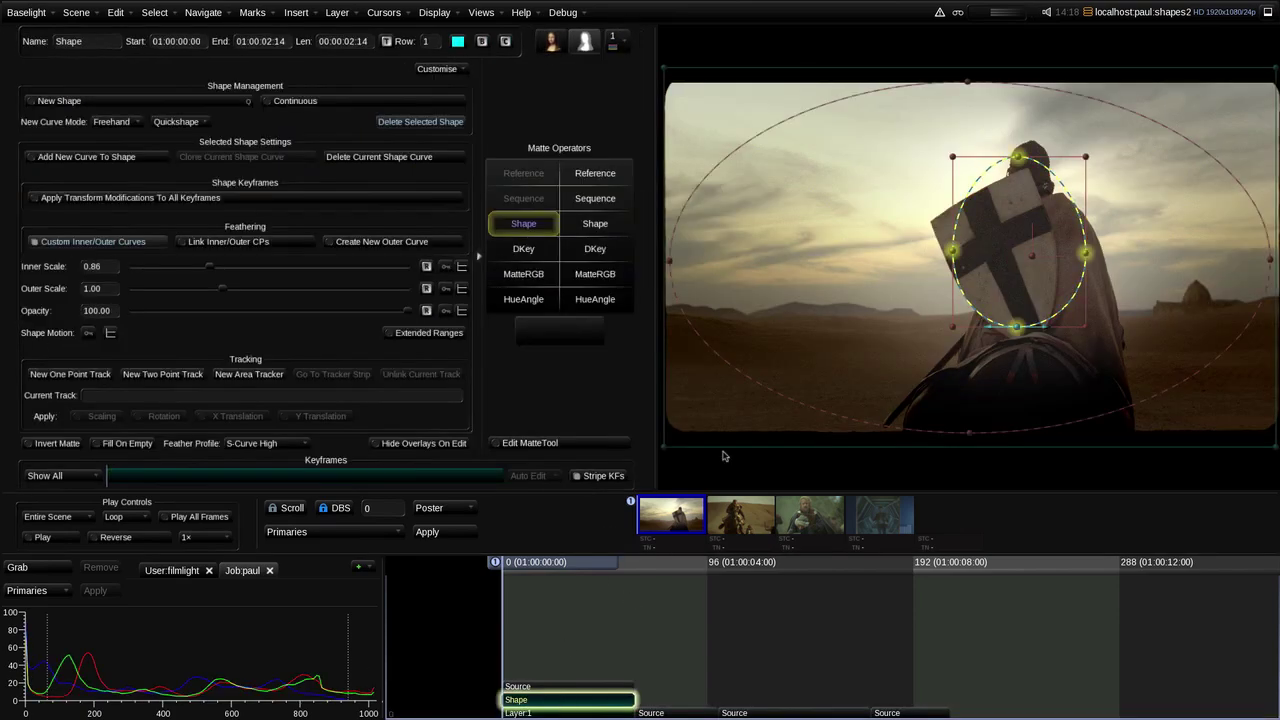
{"action": "key", "text": "space"}
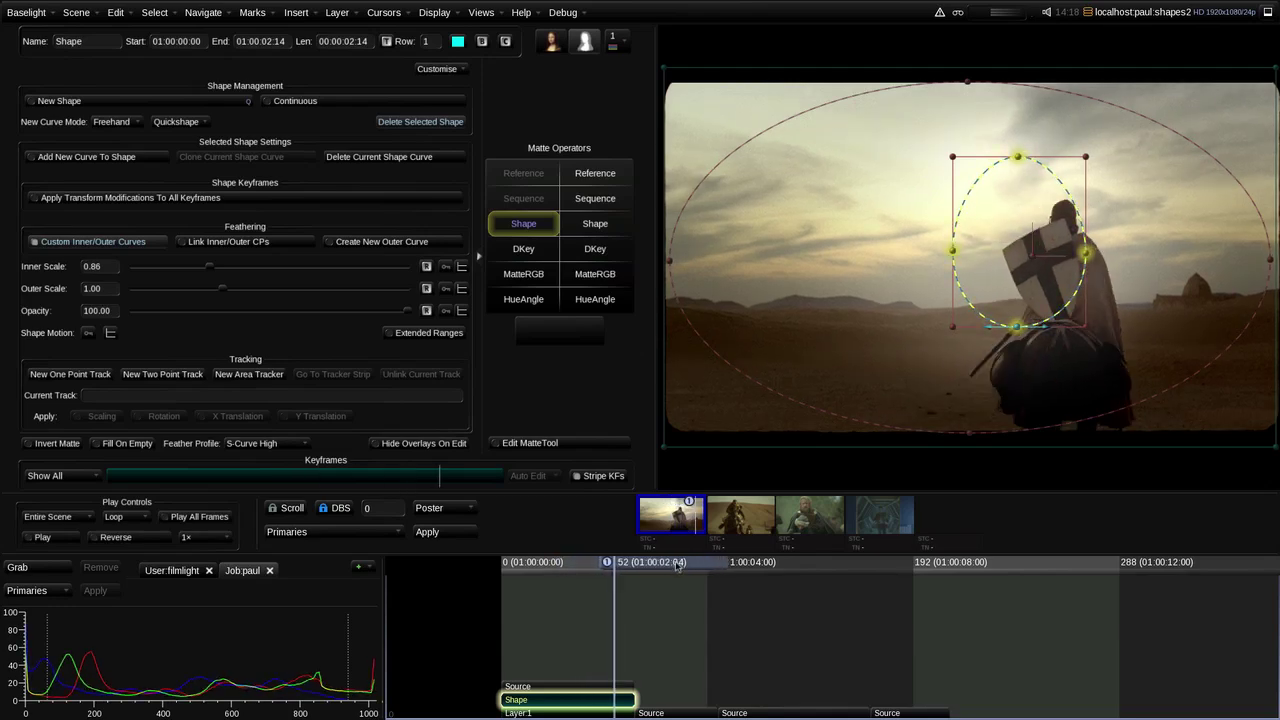
{"action": "key", "text": "space"}
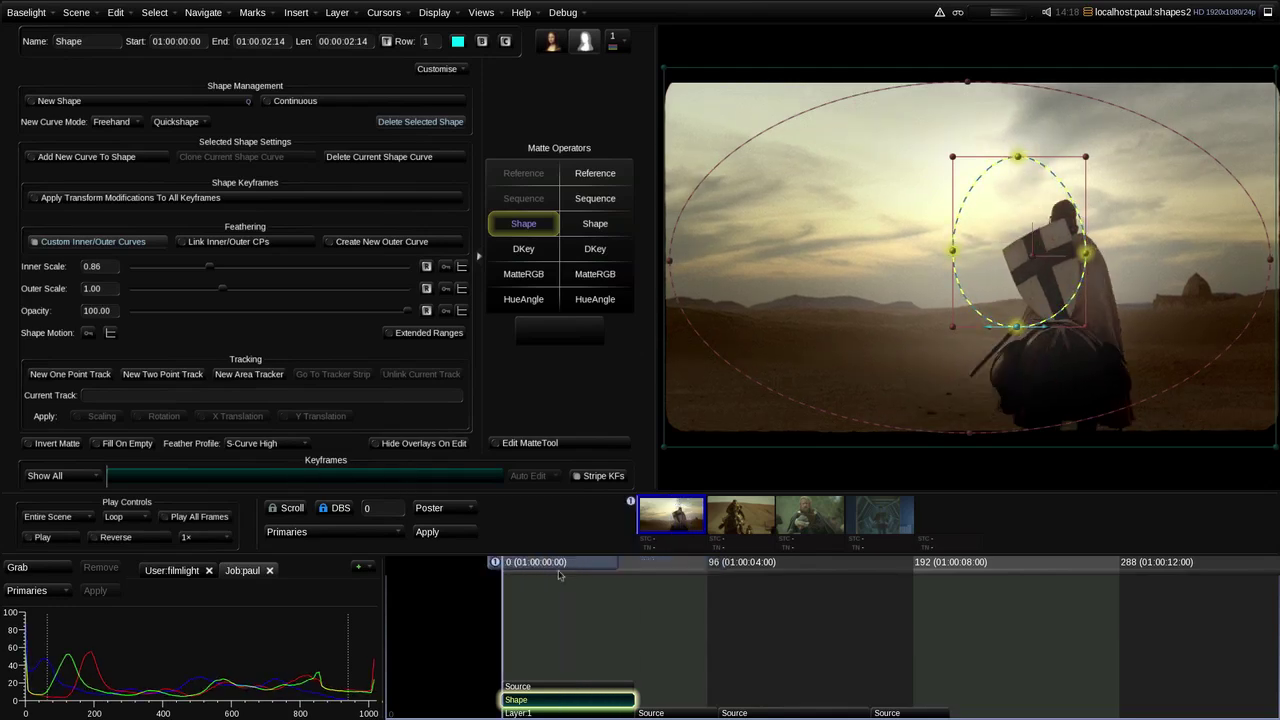
Step: Set a shape keyframe at the first frame and apply Linear interpolation to the shape motion and its feathering parameters
{"action": "left_click", "coordinate": [88, 332]}
{"action": "left_click", "coordinate": [110, 332]}
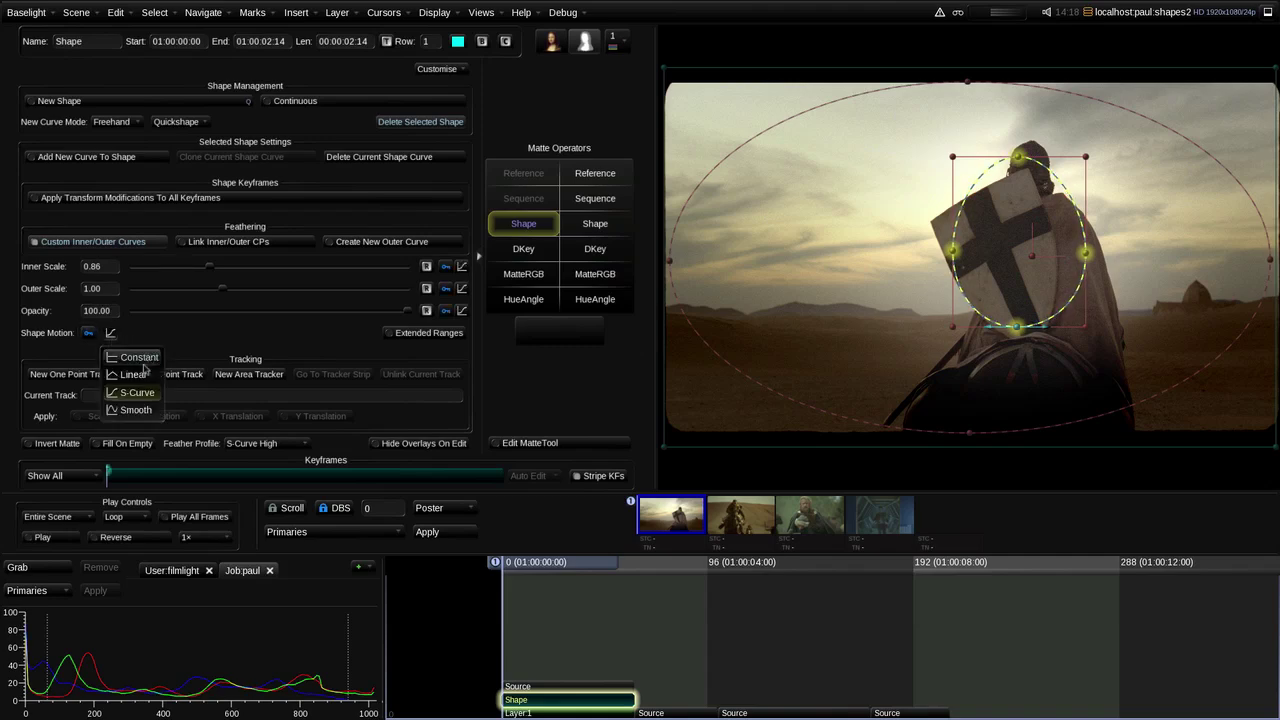
{"action": "left_click", "coordinate": [140, 374], "text": "shift"}
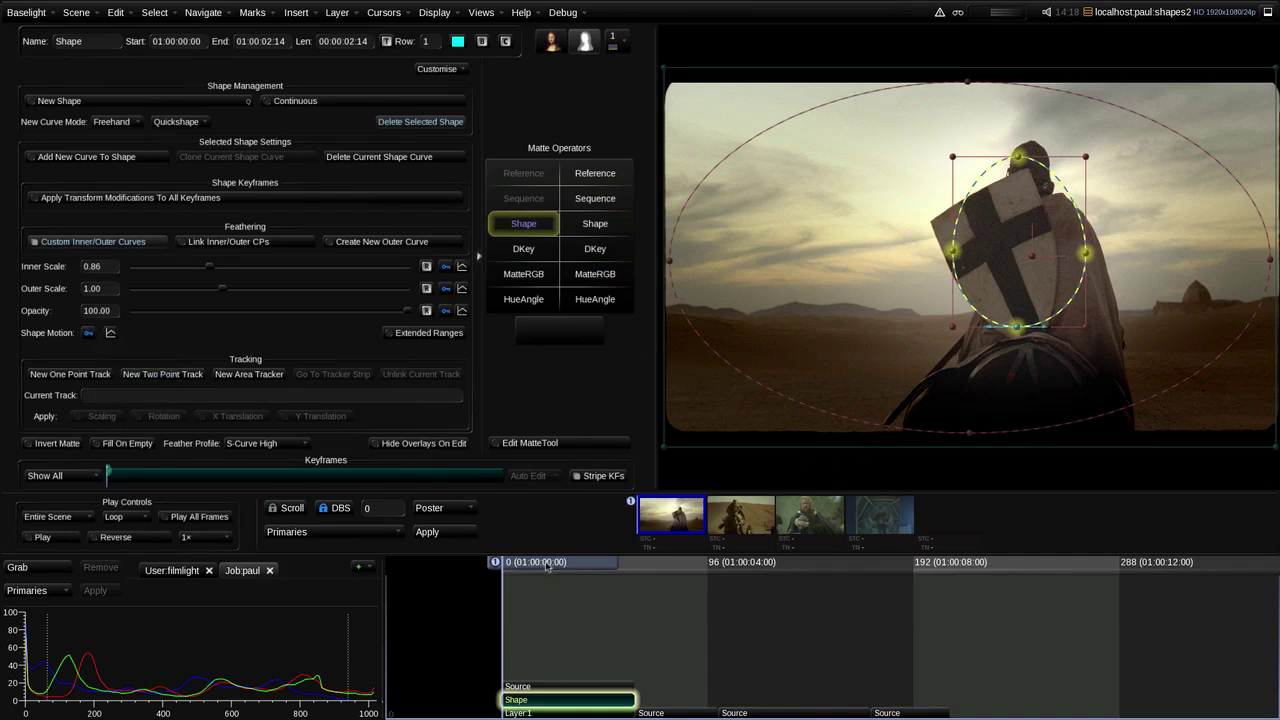
Step: At frame 53, set the inner scale to 0.55 and move the inner curve down and right over the knight
{"action": "left_click_drag", "start_coordinate": [543, 567], "coordinate": [660, 565]}
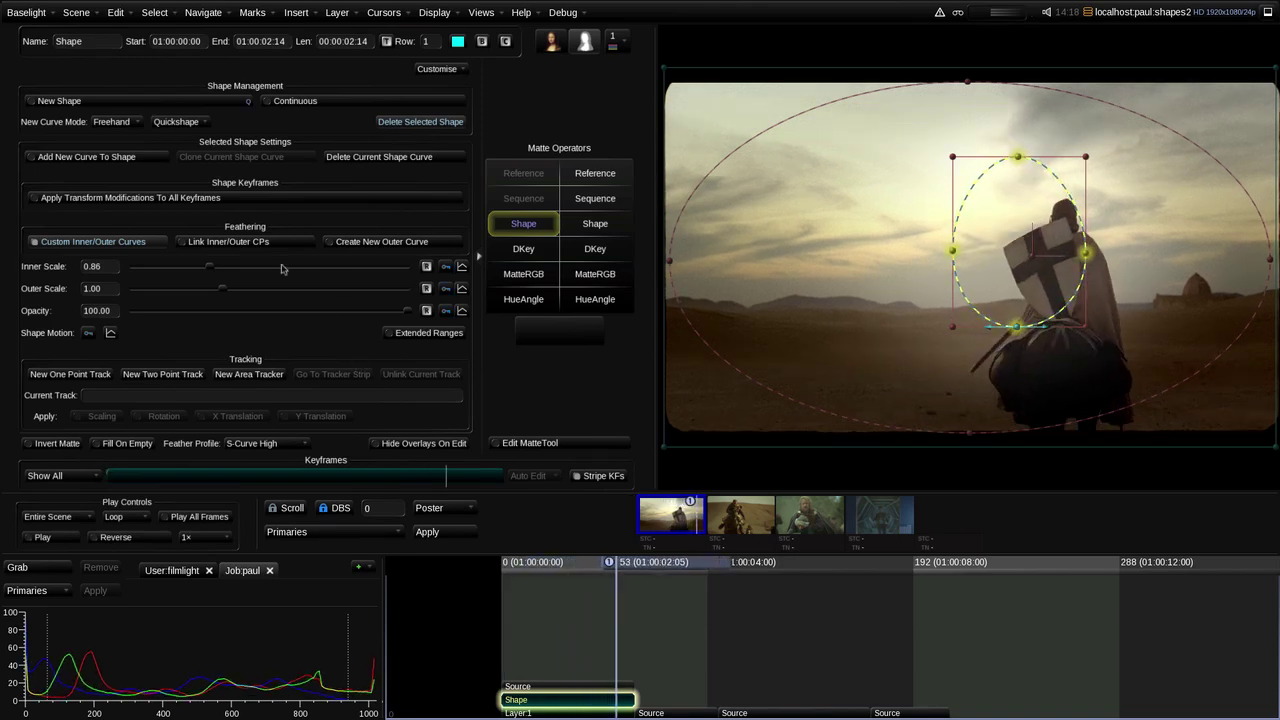
{"action": "left_click_drag", "start_coordinate": [211, 270], "coordinate": [180, 270]}
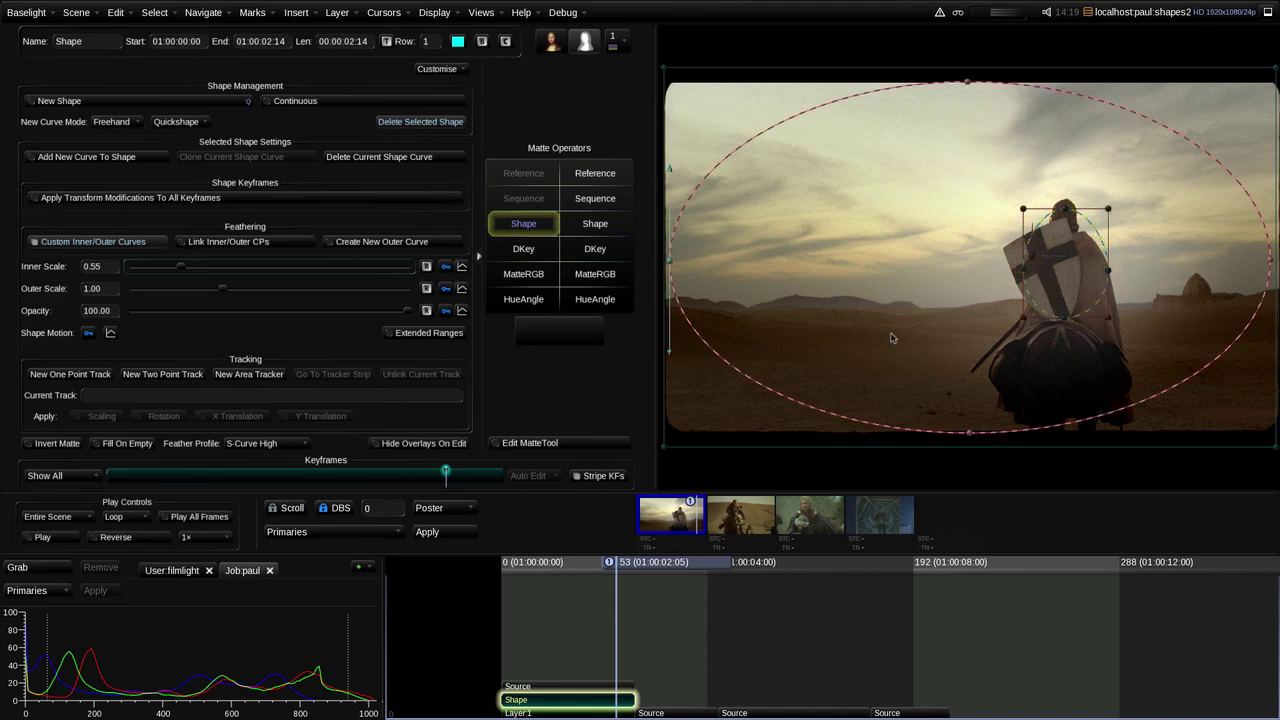
Step: Scrub the shape animation back to the first frame and review it forward on Layer 1 without the shape overlays
{"action": "left_click_drag", "start_coordinate": [668, 576], "coordinate": [552, 580]}
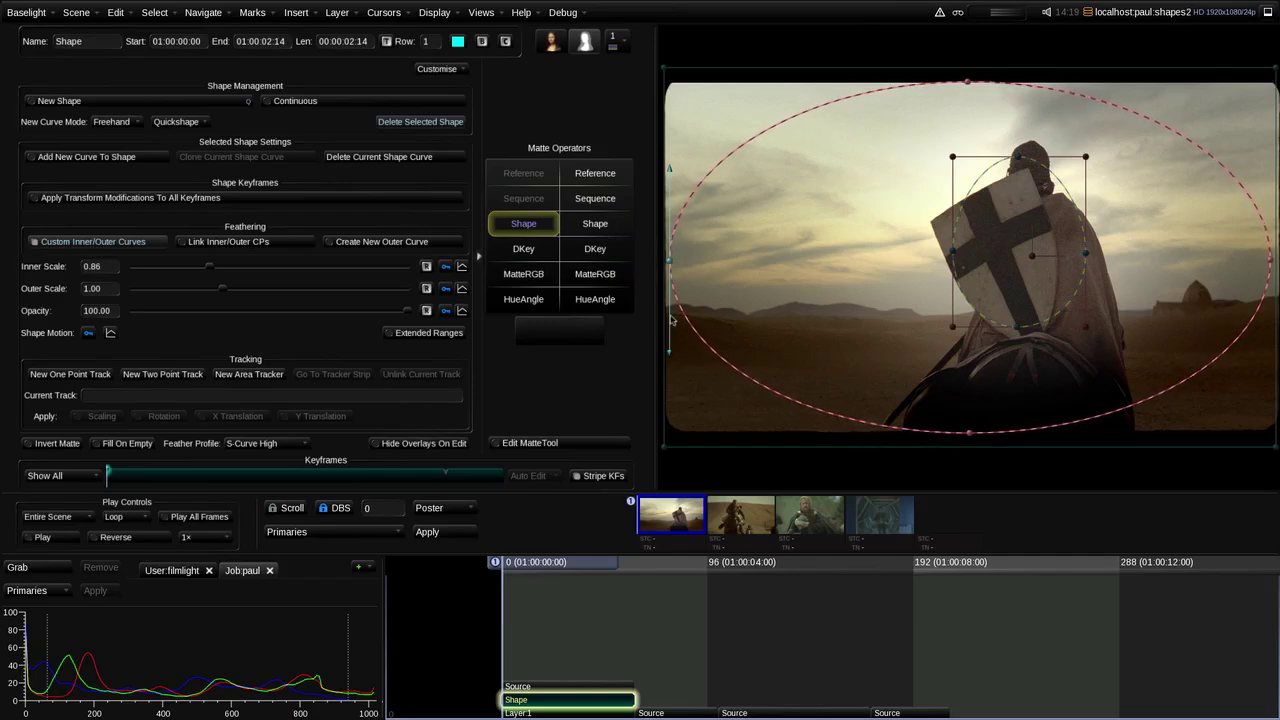
{"action": "key", "text": "Down"}
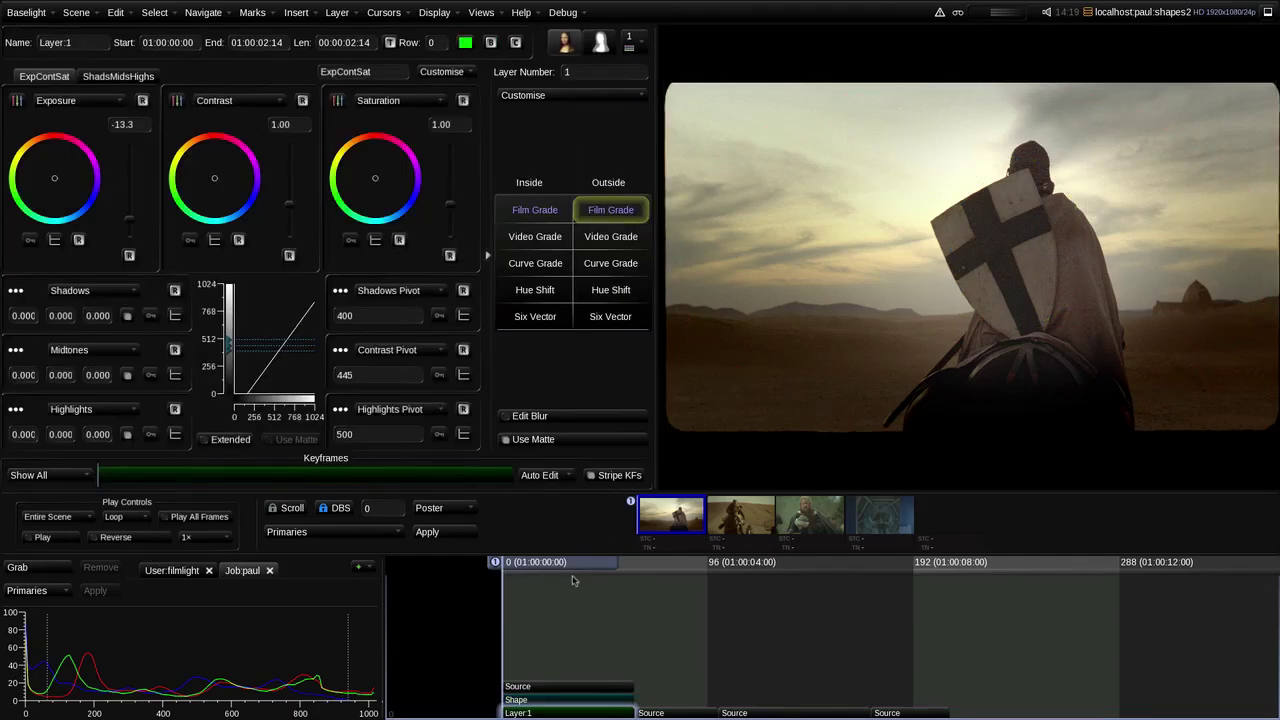
{"action": "left_click_drag", "start_coordinate": [571, 566], "coordinate": [677, 568]}
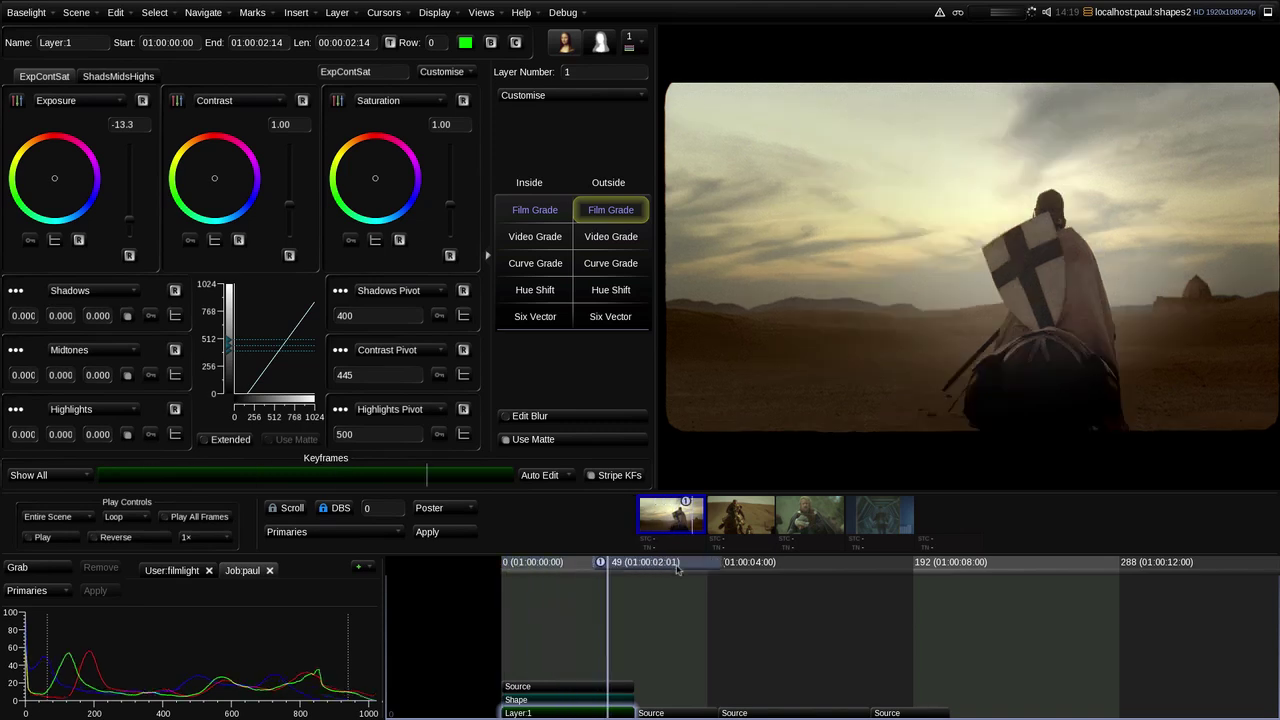